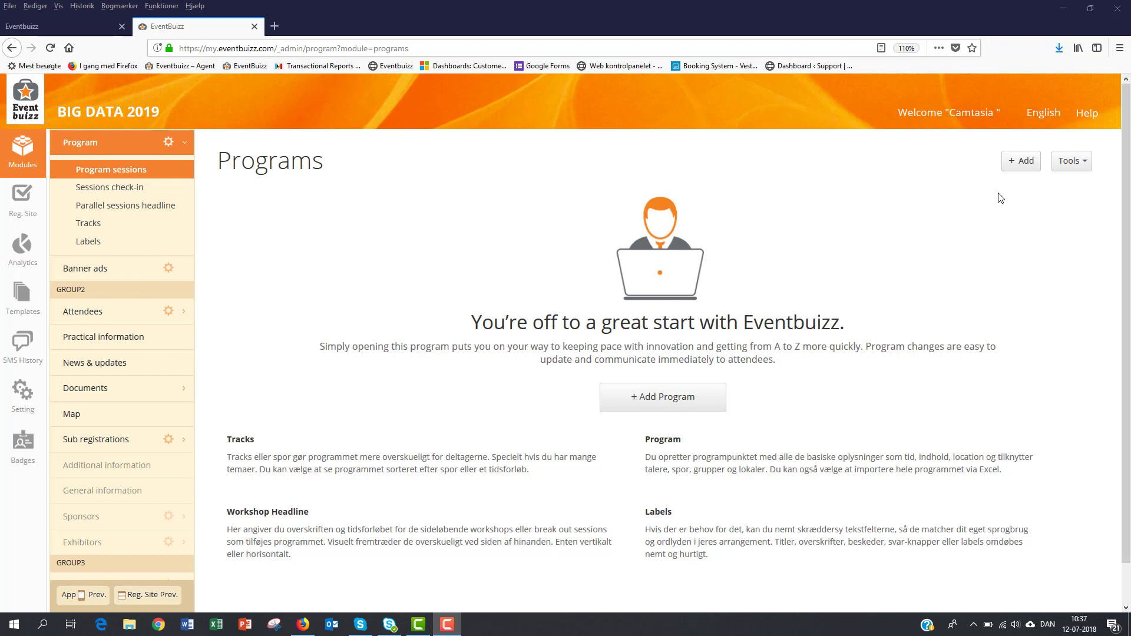
Start a new program session and enter Registration as its topic.
click(1018, 164)
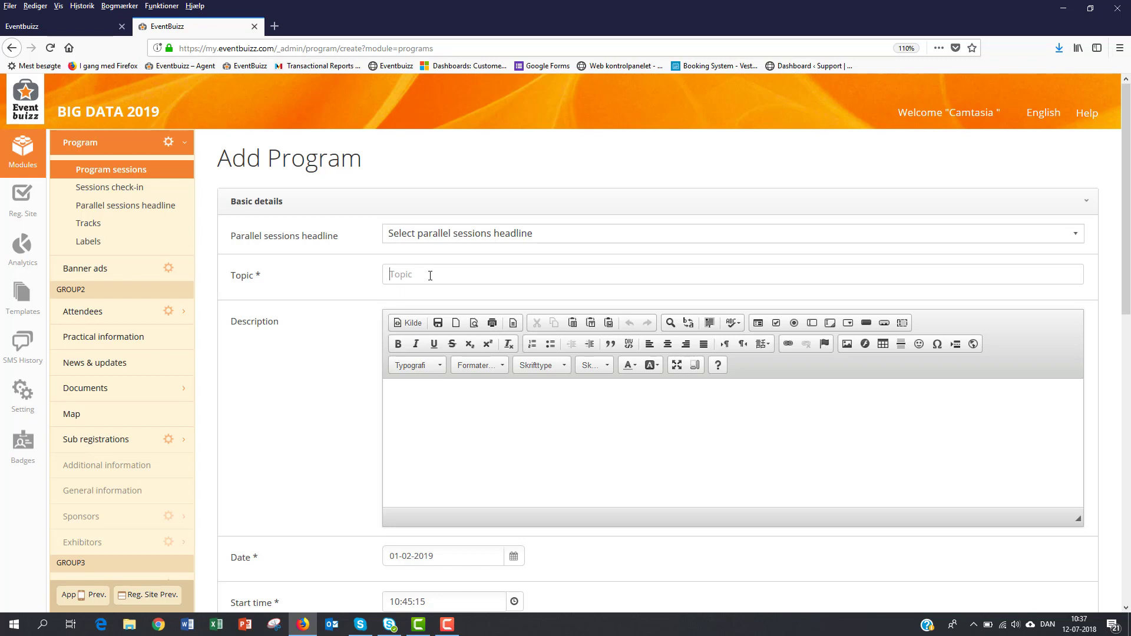
click(430, 276)
text(Registration)
click(429, 428)
Set the session's start time to 7:00:00 and its end time to 7:15:00.
scroll(429, 428, down, 2)
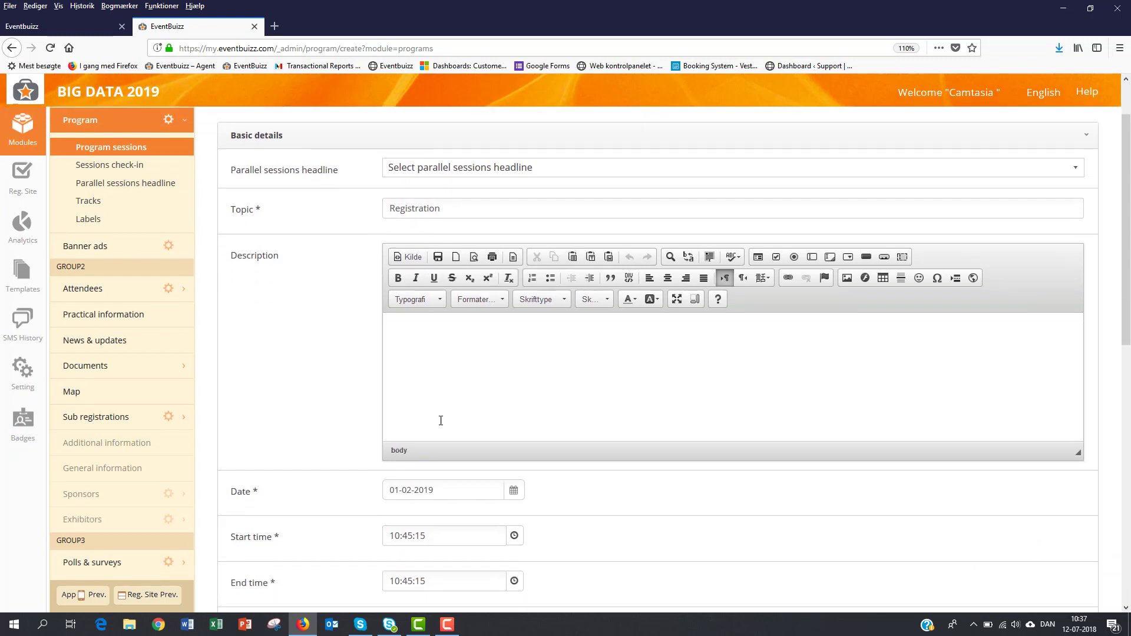
scroll(503, 395, down, 6)
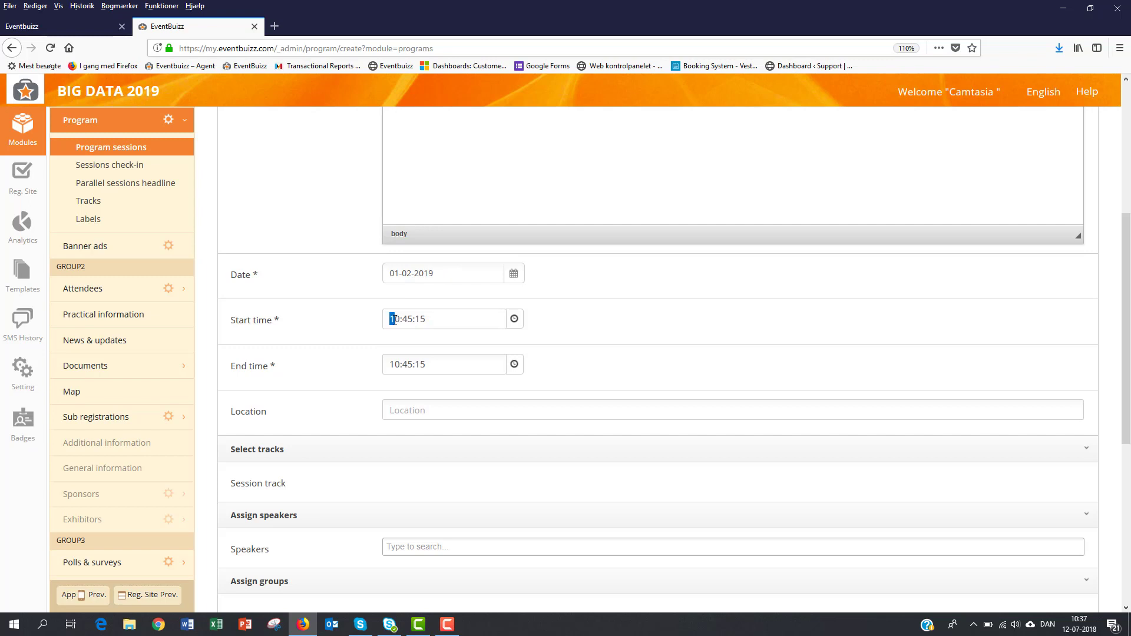
click(395, 319)
text(7:00)
key(Delete)
key(Delete)
key(Delete)
key(Delete)
key(Delete)
key(Tab)
key(BackSpace)
key(BackSpace)
key(BackSpace)
key(BackSpace)
key(BackSpace)
key(BackSpace)
key(BackSpace)
Set the session's location to Foyer and save the session.
click(392, 409)
click(398, 412)
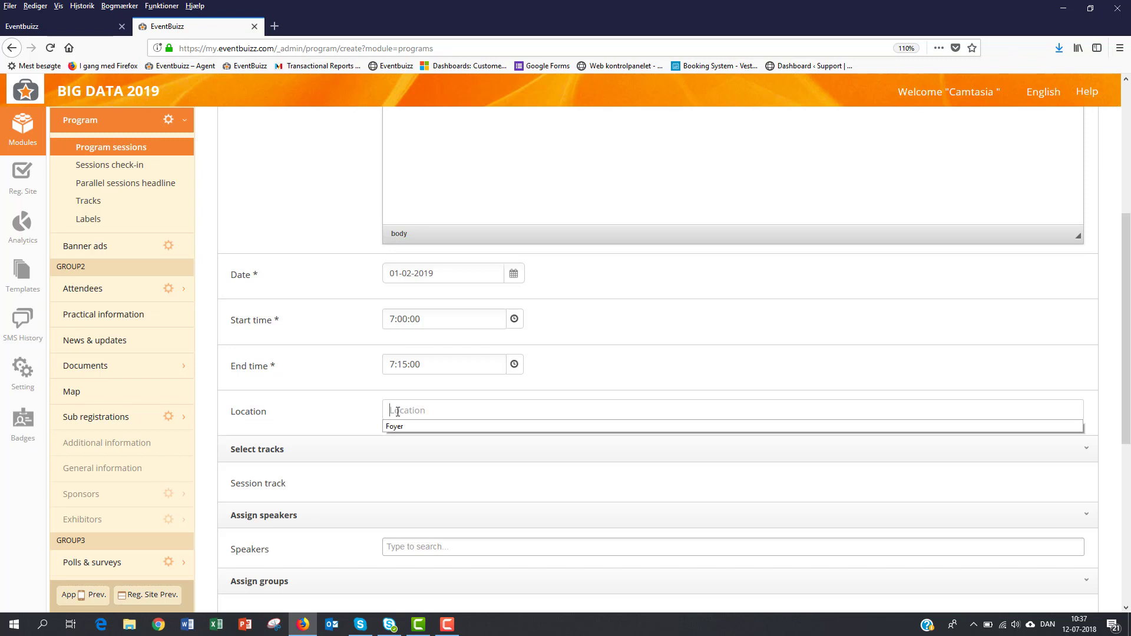
click(393, 426)
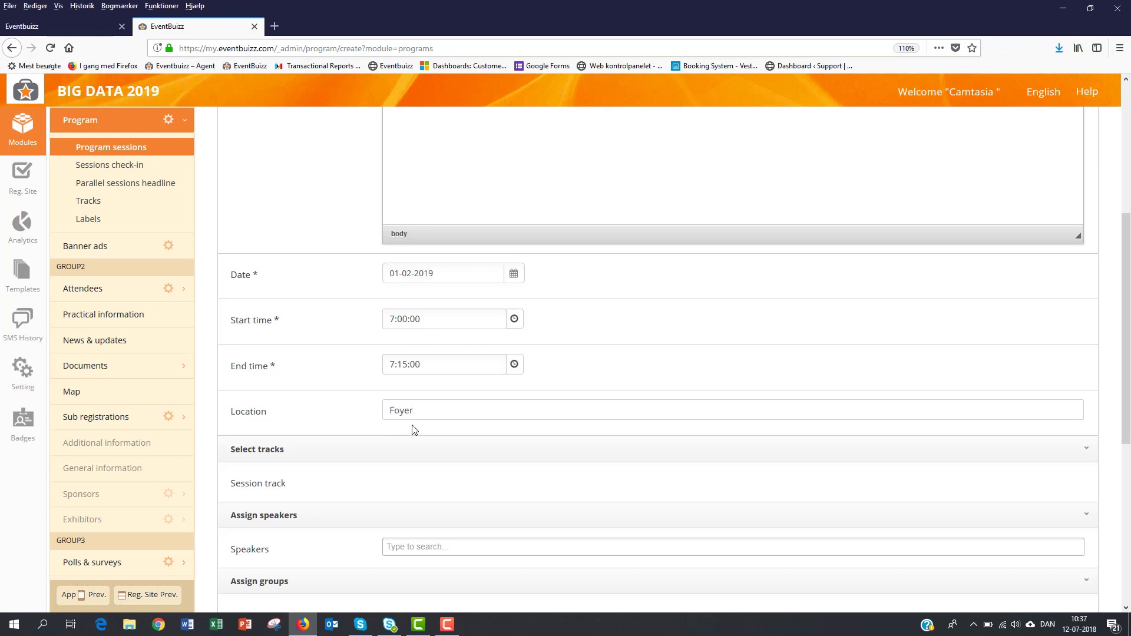
scroll(871, 449, down, 3)
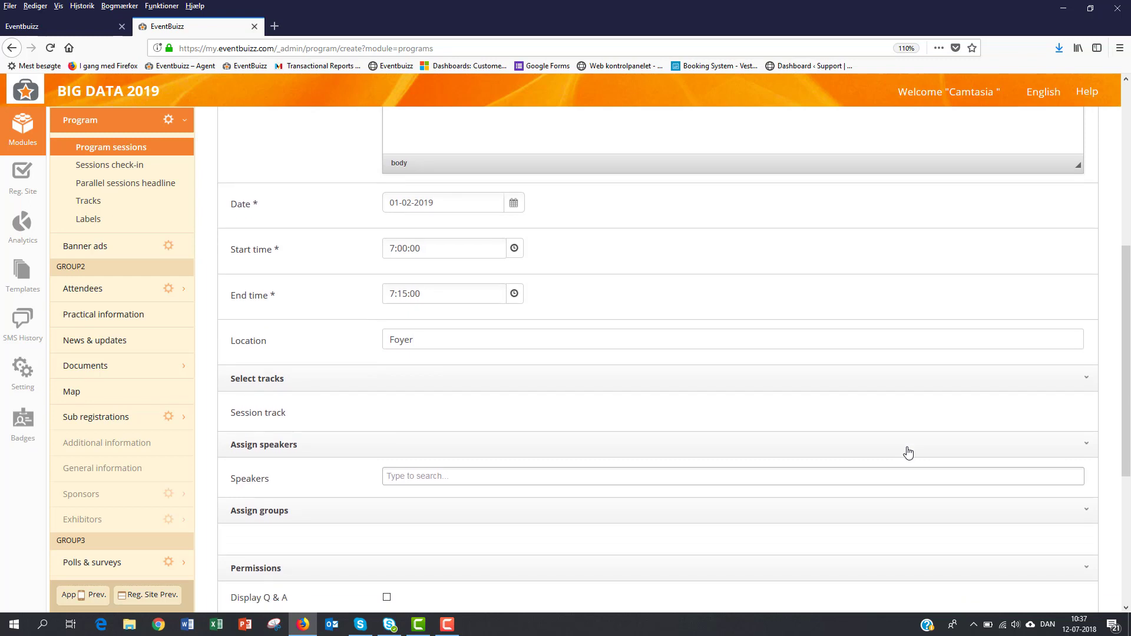
scroll(908, 451, down, 3)
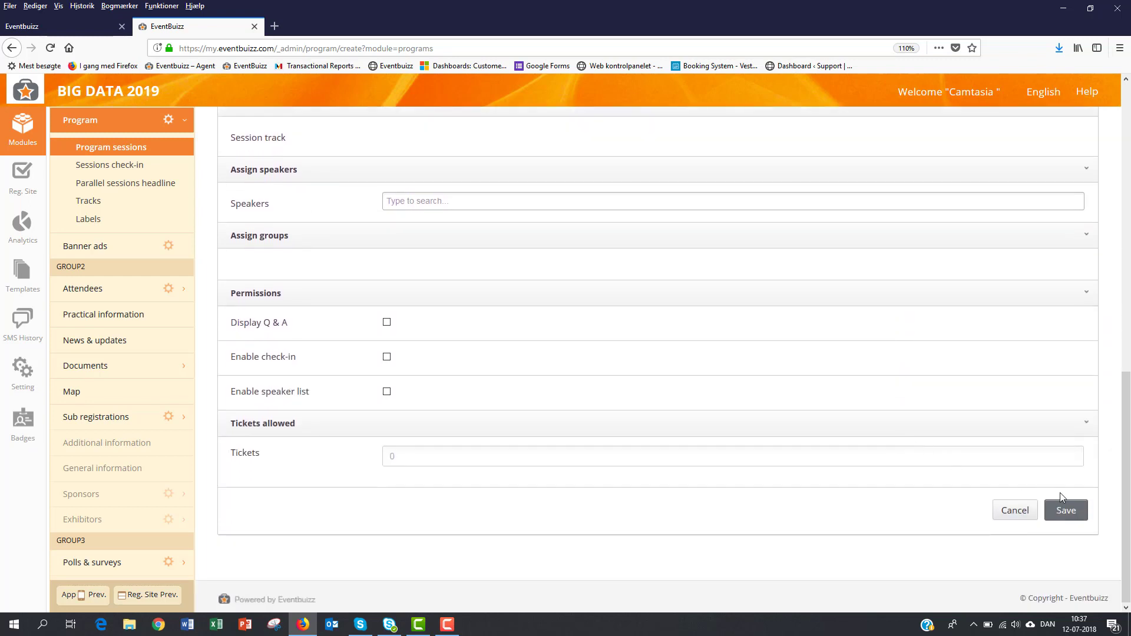
click(1066, 516)
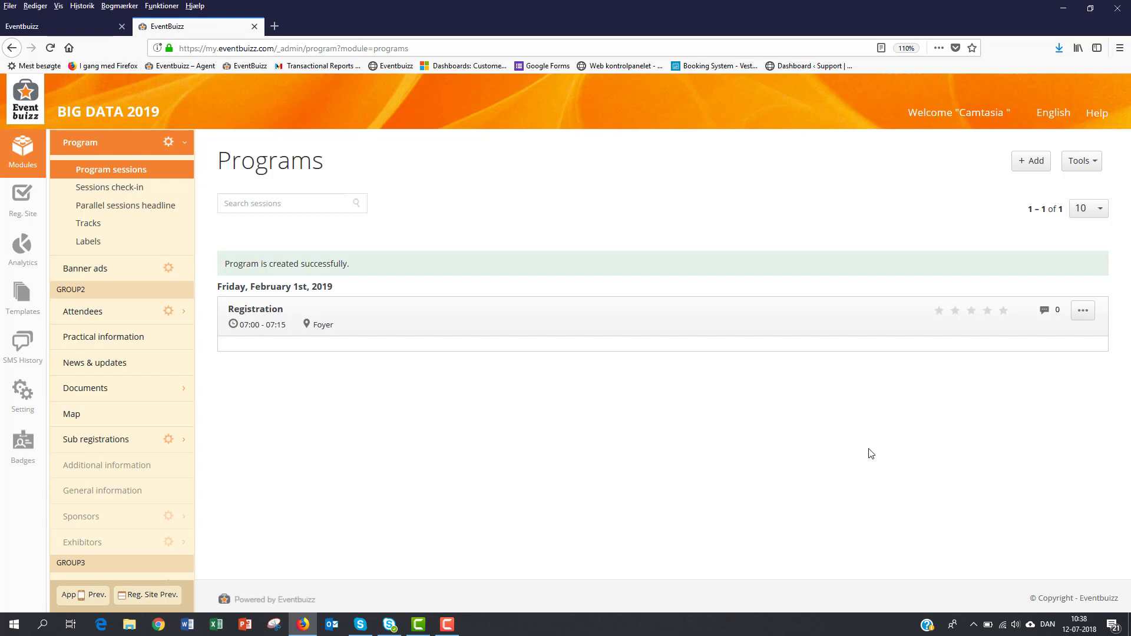
Go to the program import page, download the import file template and open it in Microsoft Excel.
click(1087, 164)
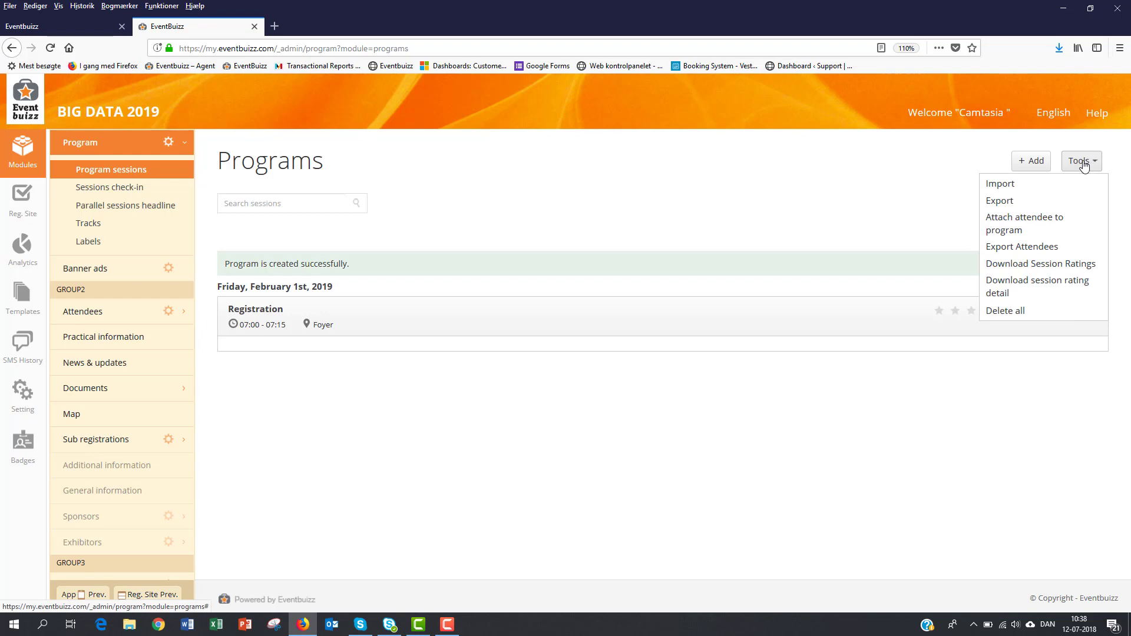
click(1067, 186)
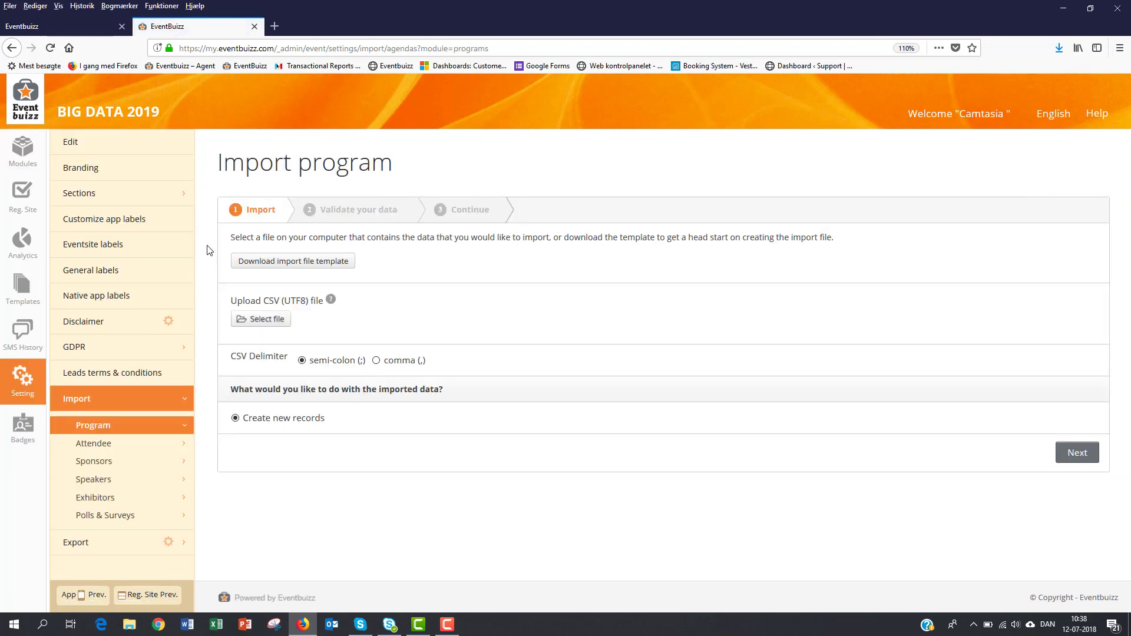
click(271, 268)
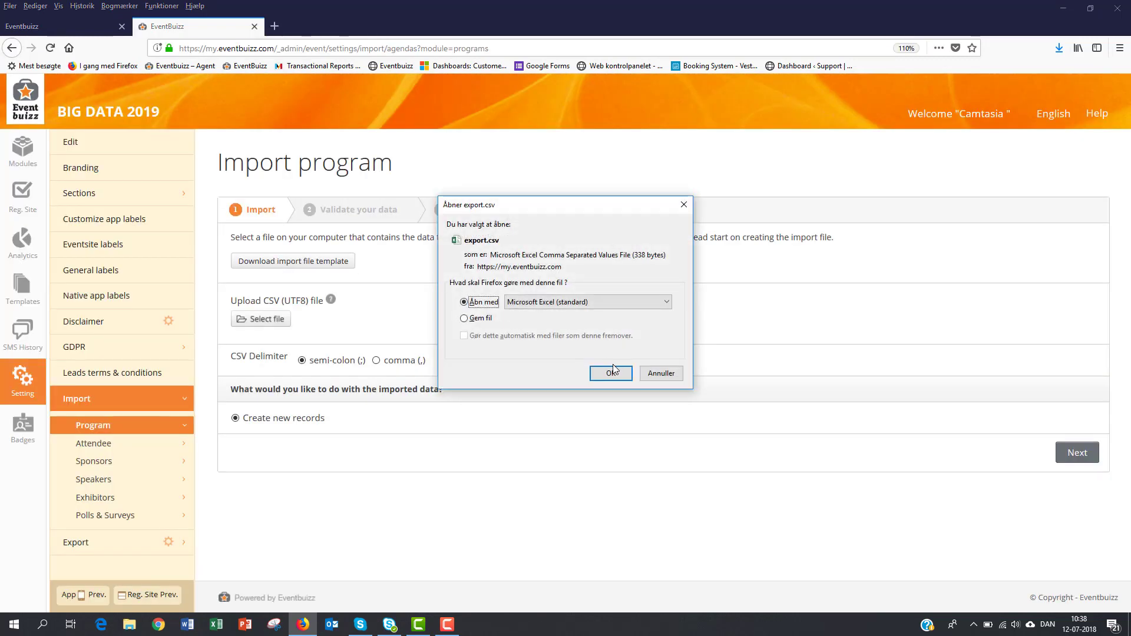
click(611, 373)
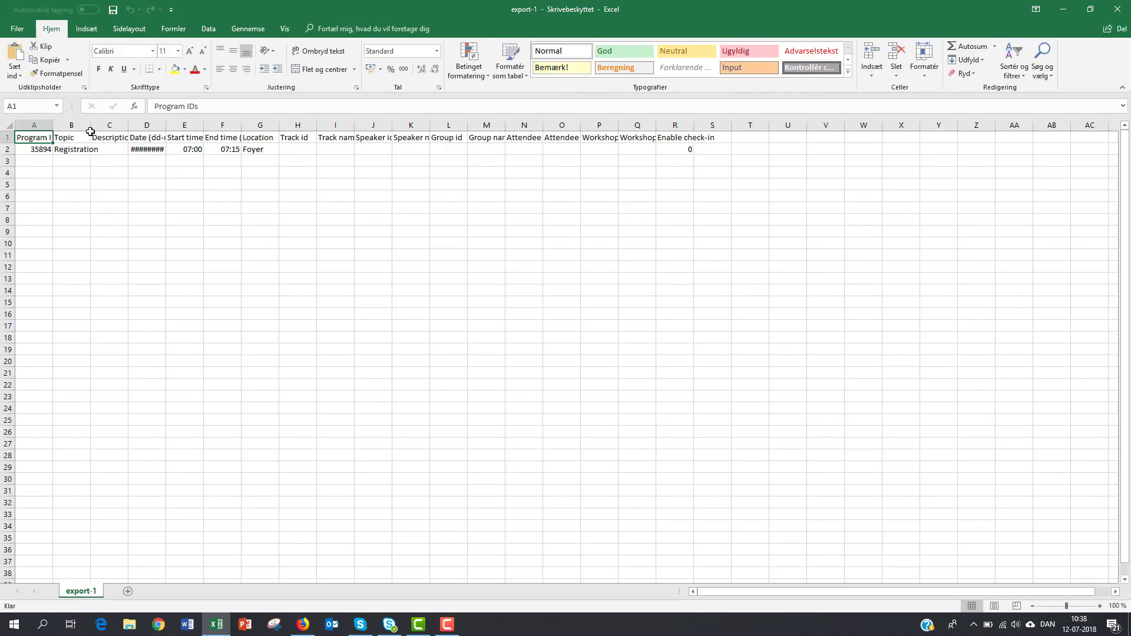
Widen the Topic and Date columns of the template and examine the topic, date, start time and end time headers.
drag(91, 130, 129, 130)
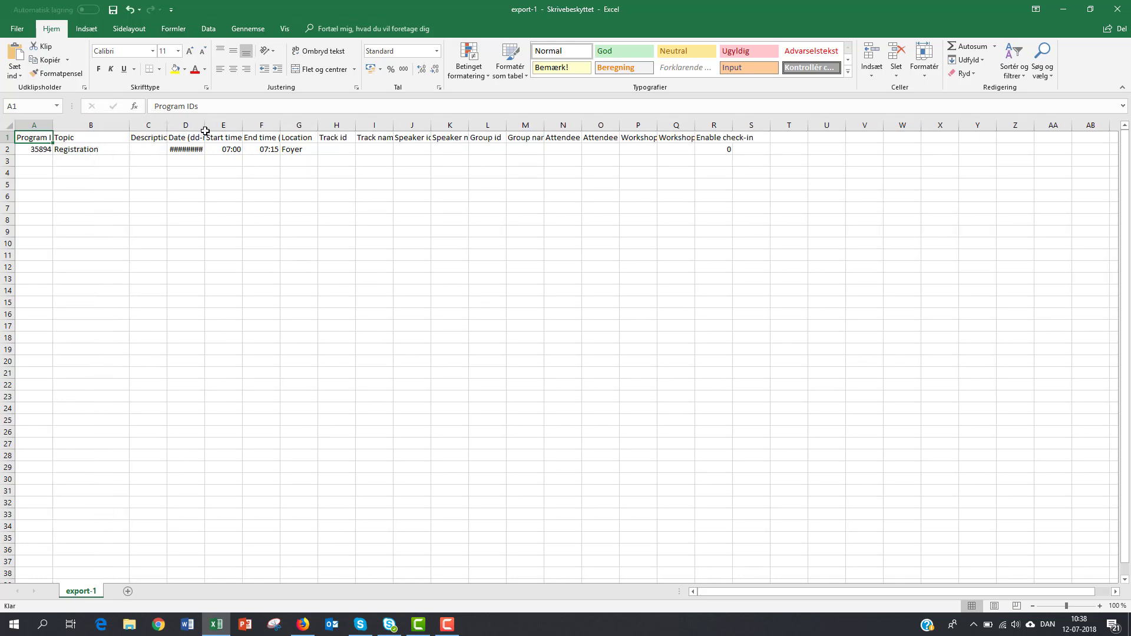
drag(205, 131, 225, 130)
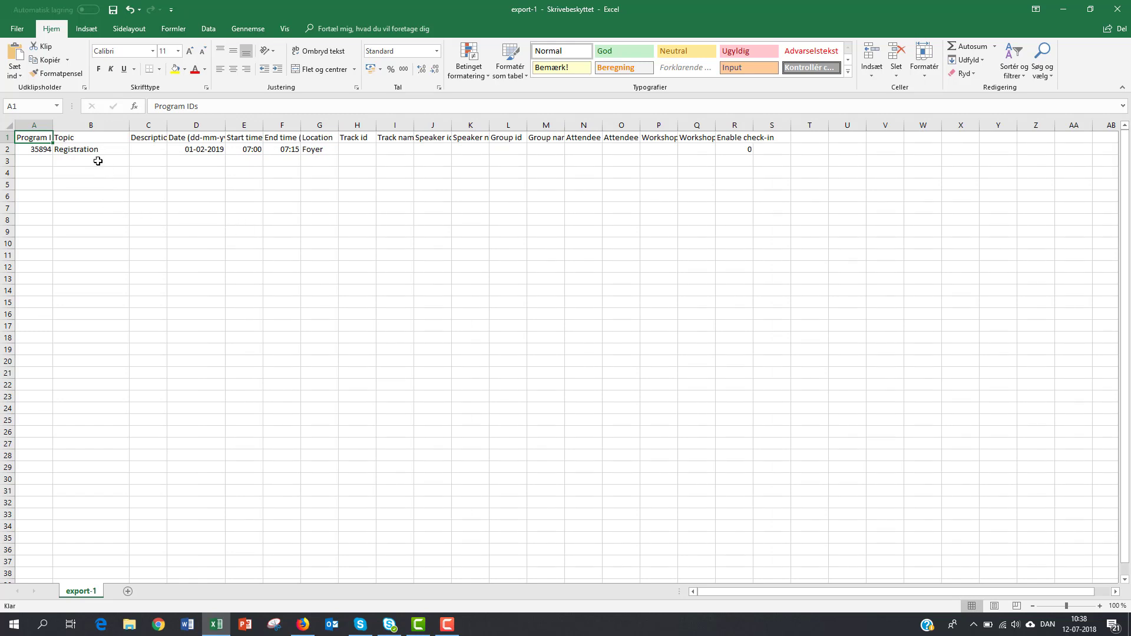
click(98, 141)
click(183, 138)
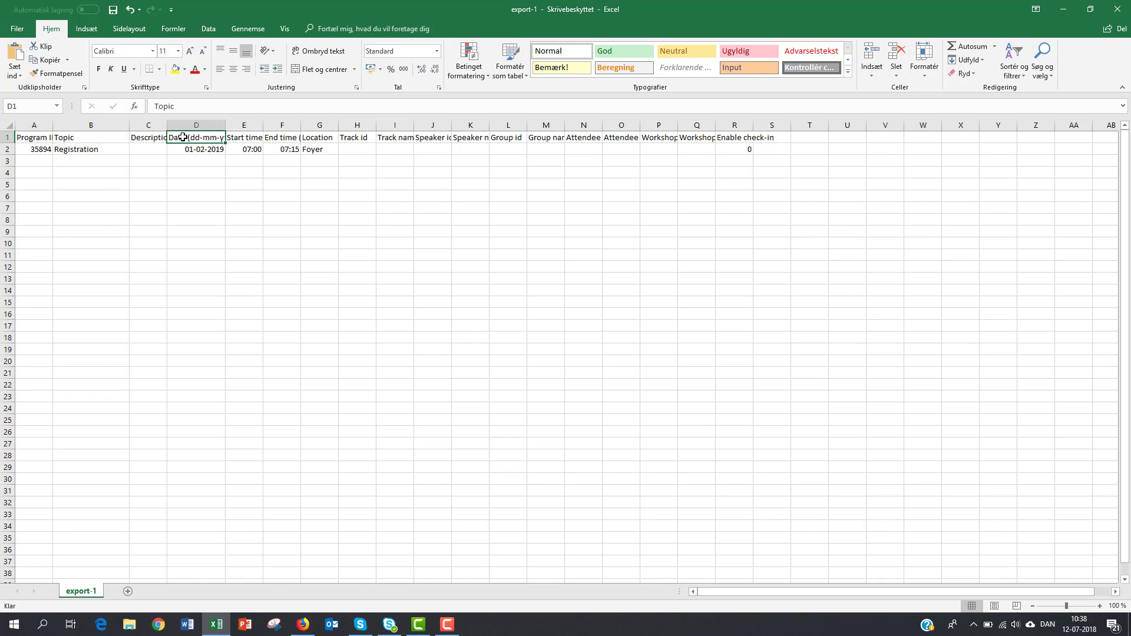
click(251, 140)
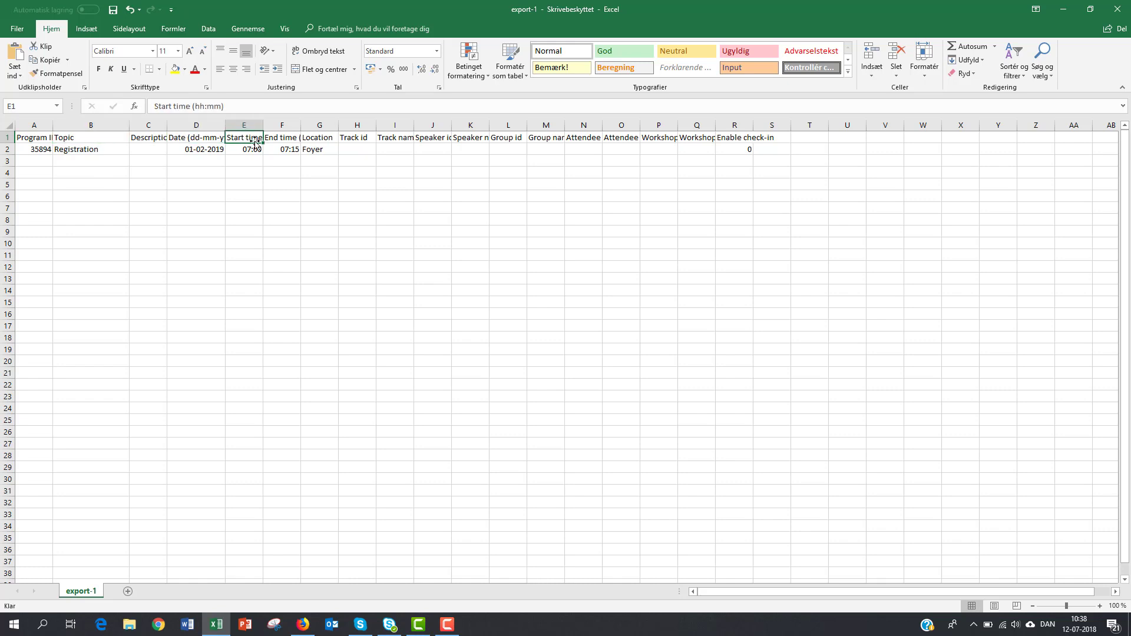
click(288, 138)
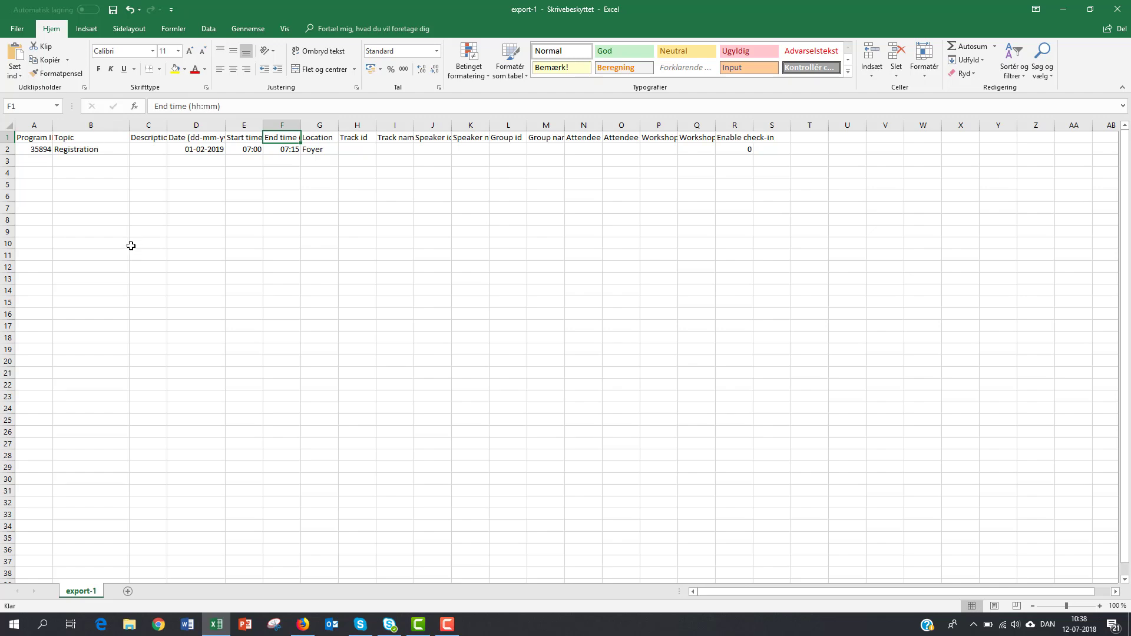
Switch back to the browser, choose Program uth.csv as the import file and proceed to data validation.
key(alt+Tab)
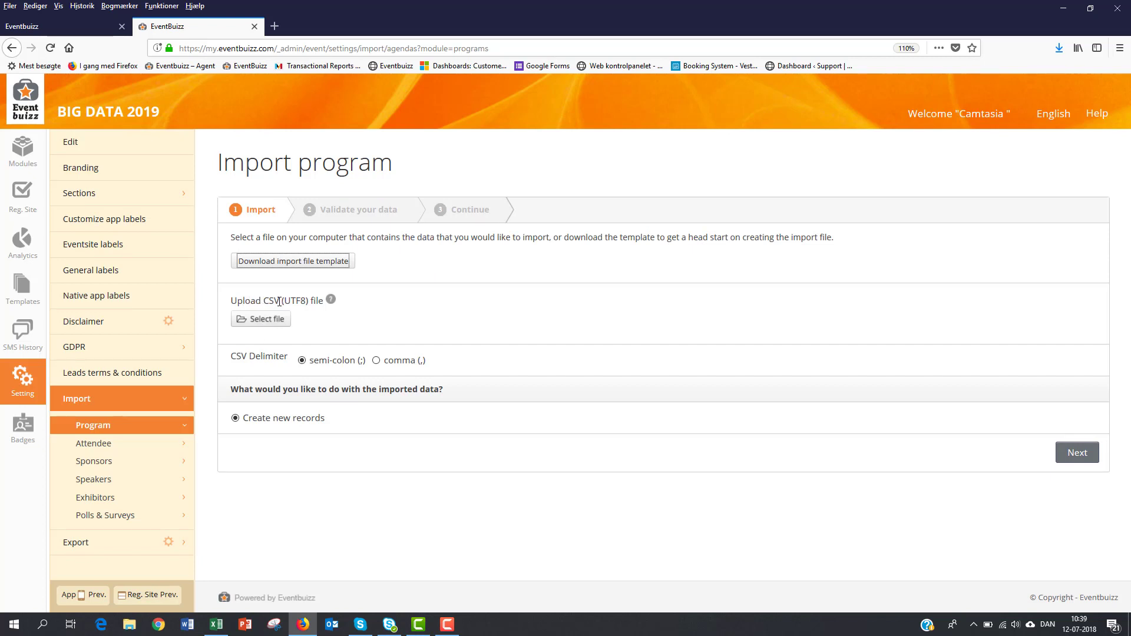
drag(284, 301, 307, 301)
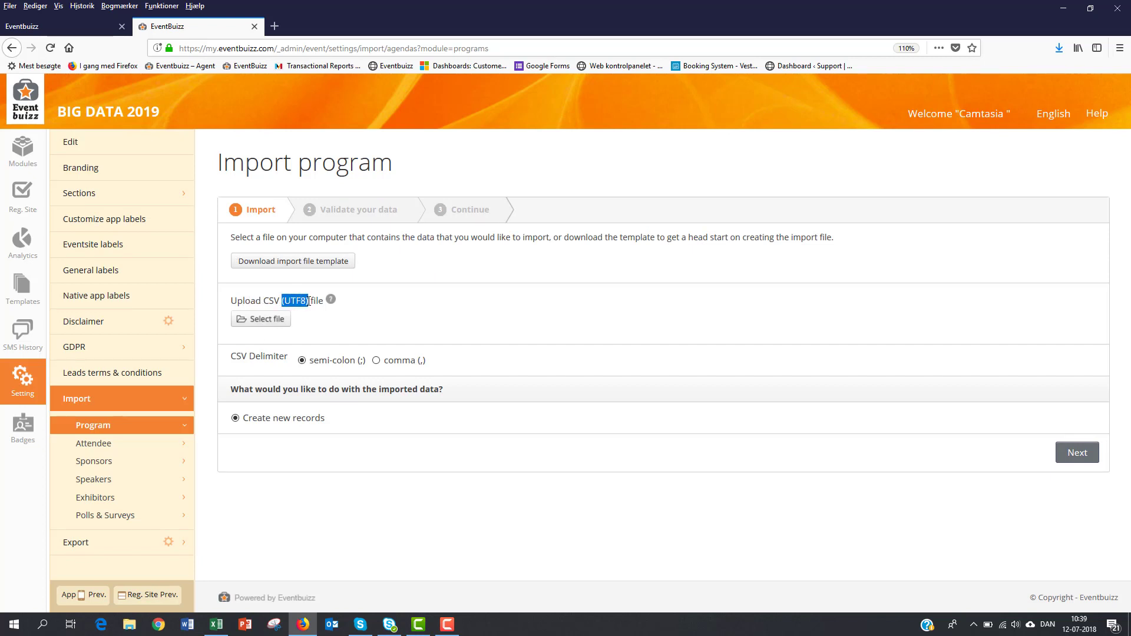
click(259, 321)
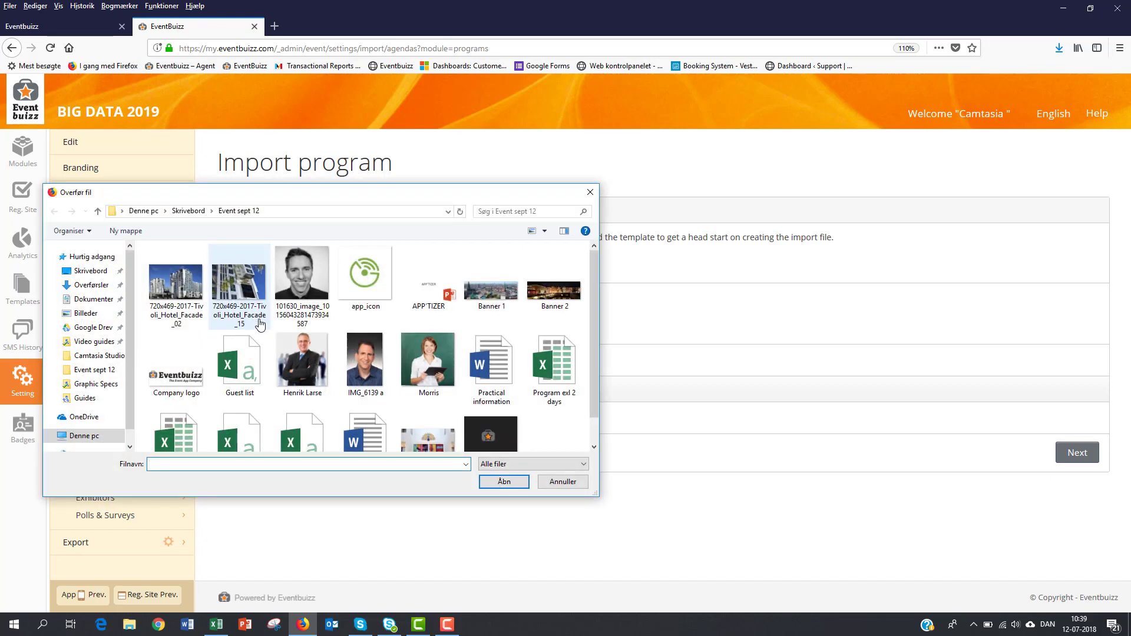
scroll(393, 328, down, 1)
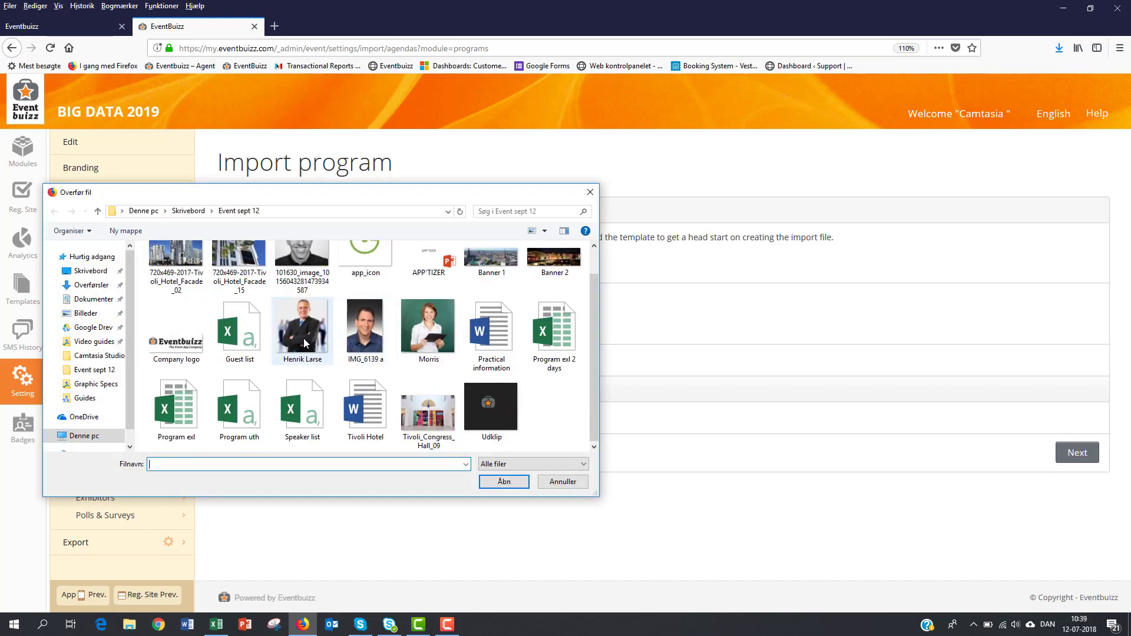
double_click(241, 411)
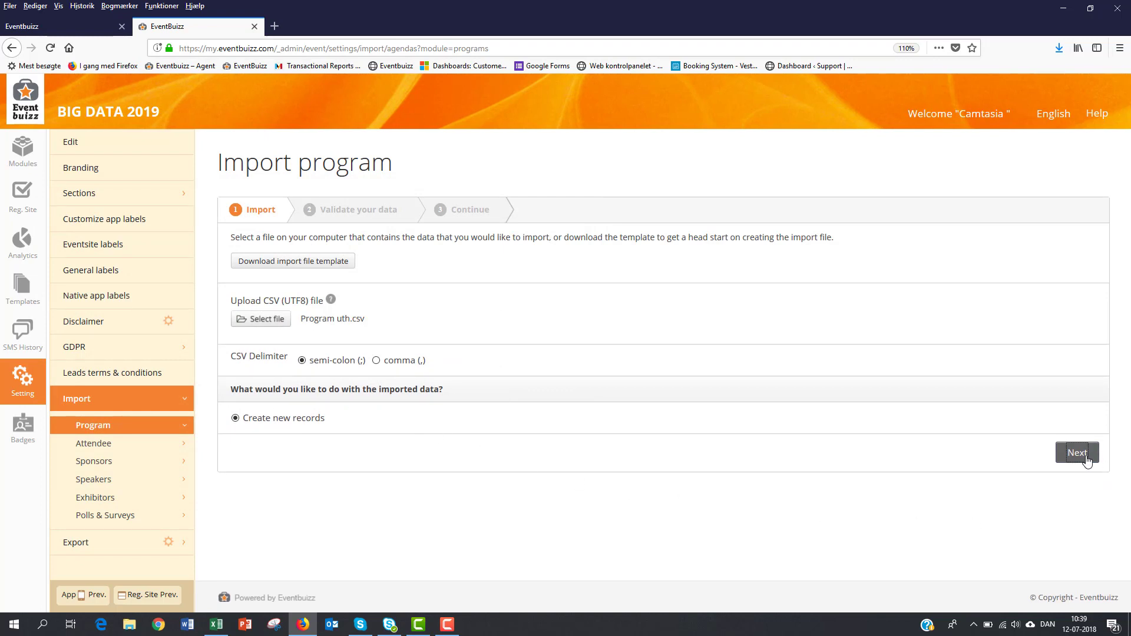
click(1086, 458)
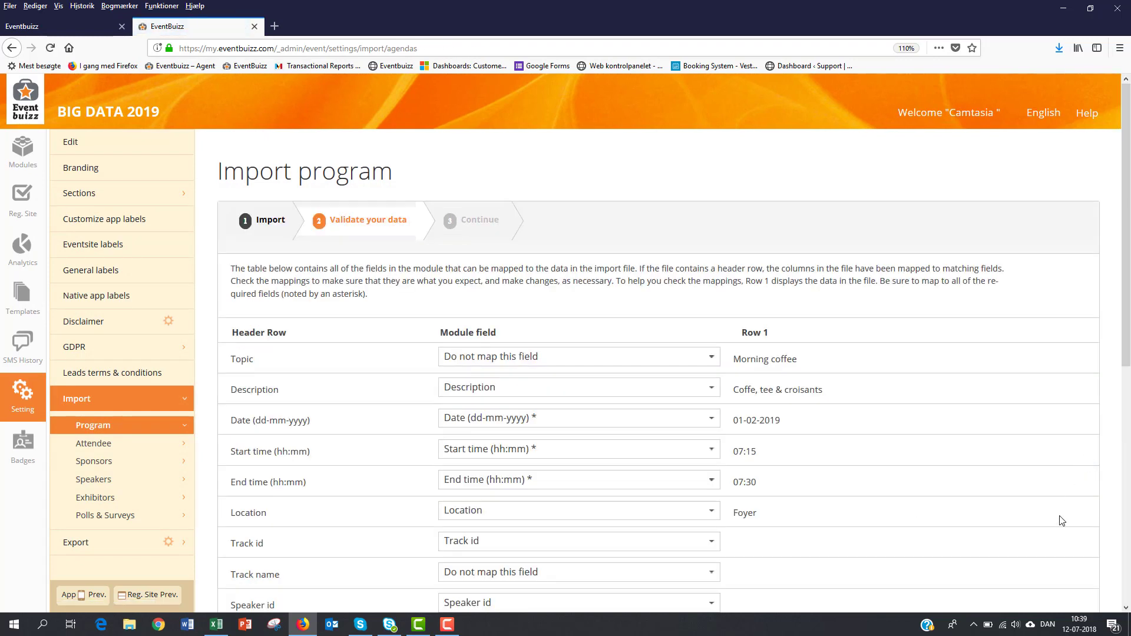
Map the Topic header row to the required Topic module field and proceed with the import.
scroll(1061, 521, down, 3)
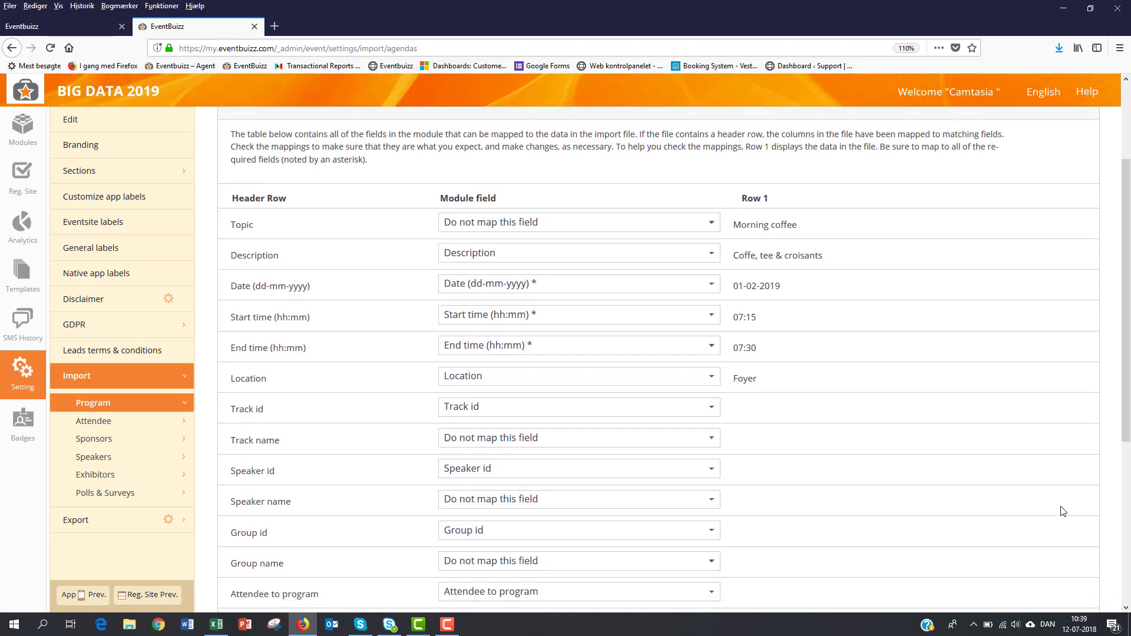
scroll(1062, 511, up, 1)
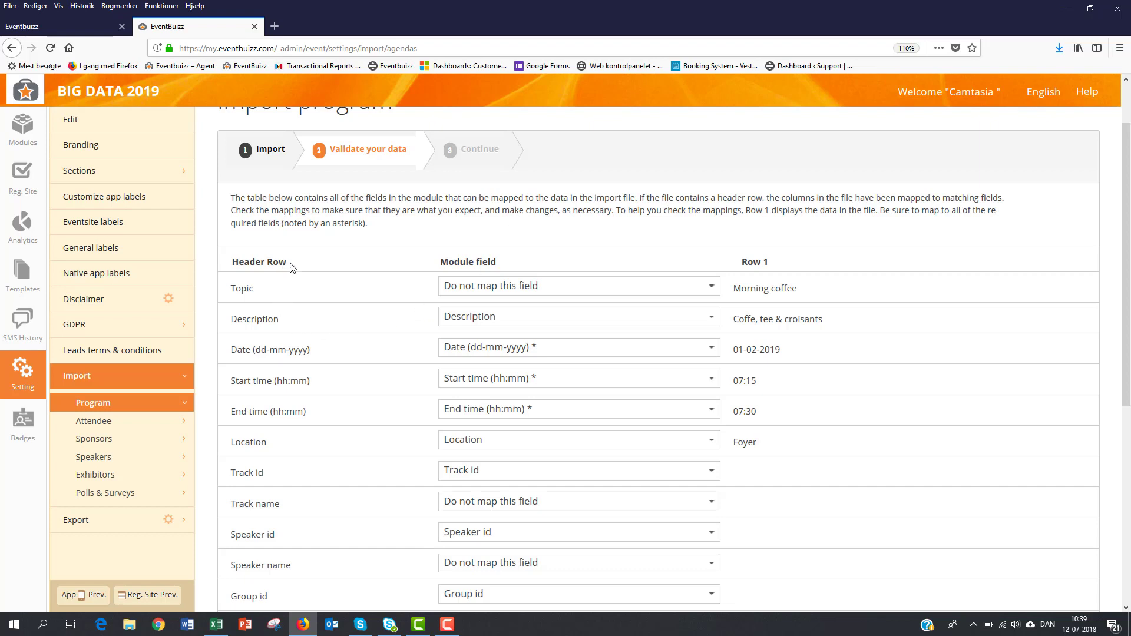
drag(264, 261, 258, 290)
click(519, 293)
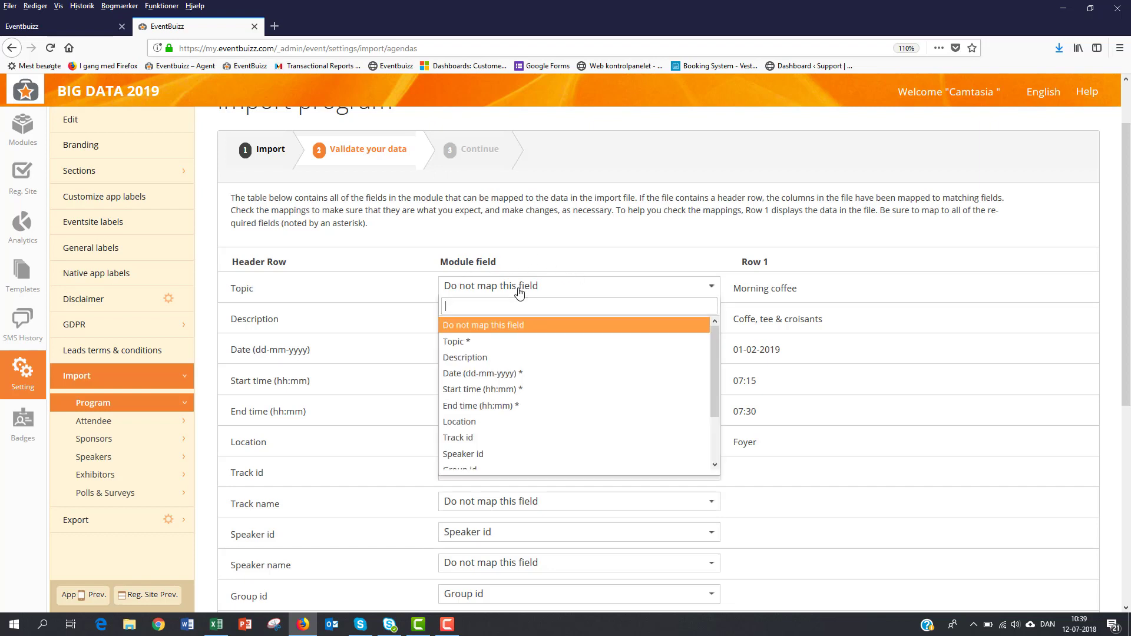
click(474, 340)
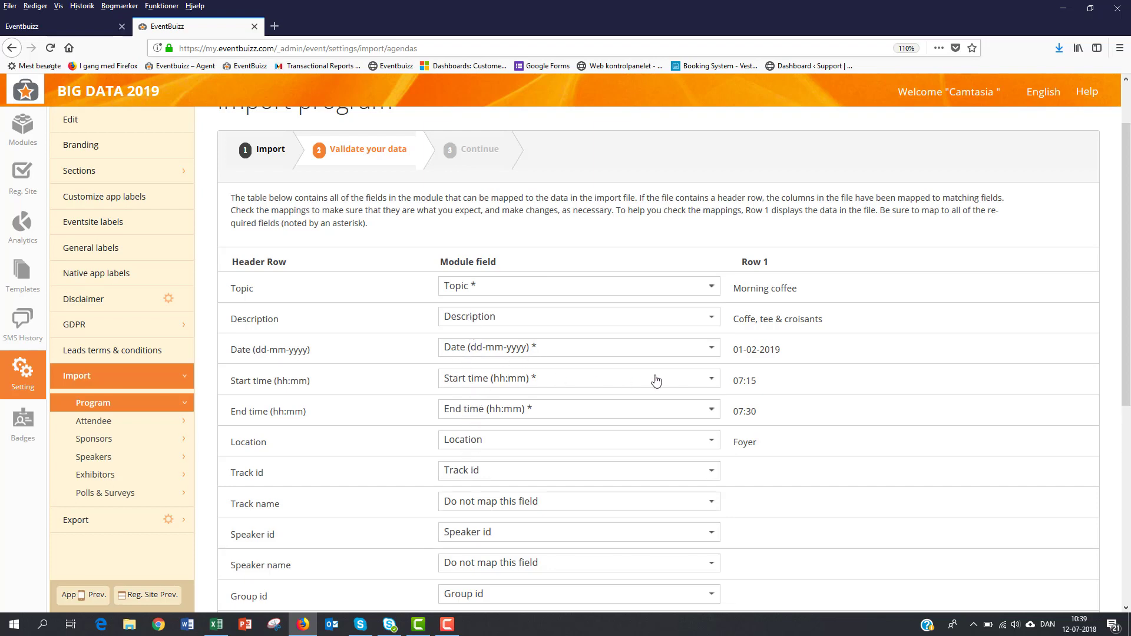
scroll(886, 449, down, 6)
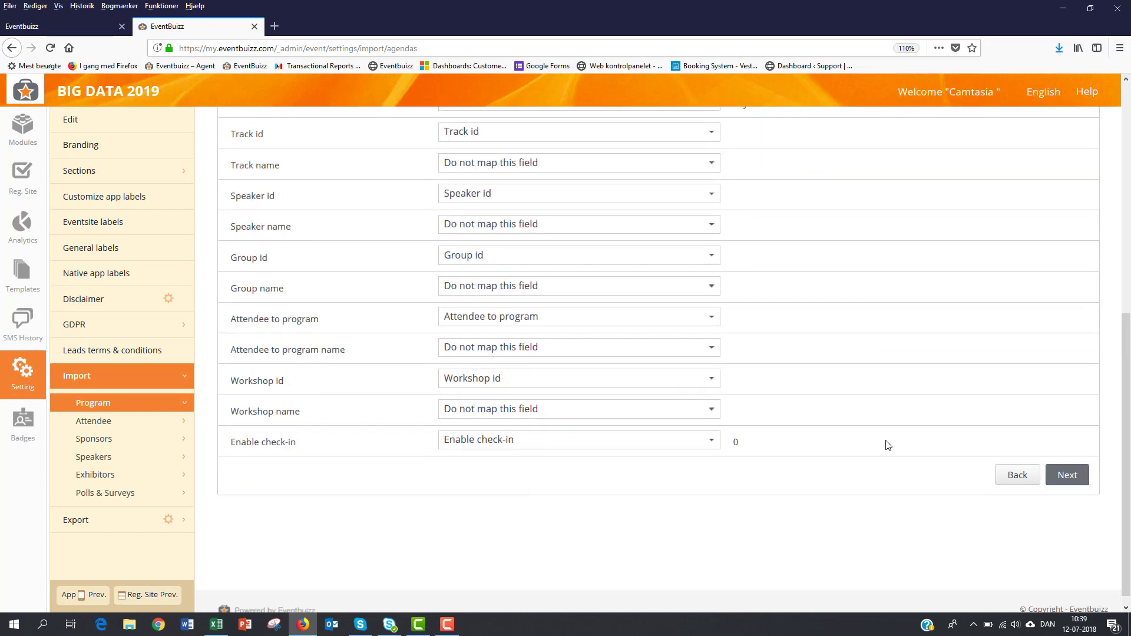
click(1068, 465)
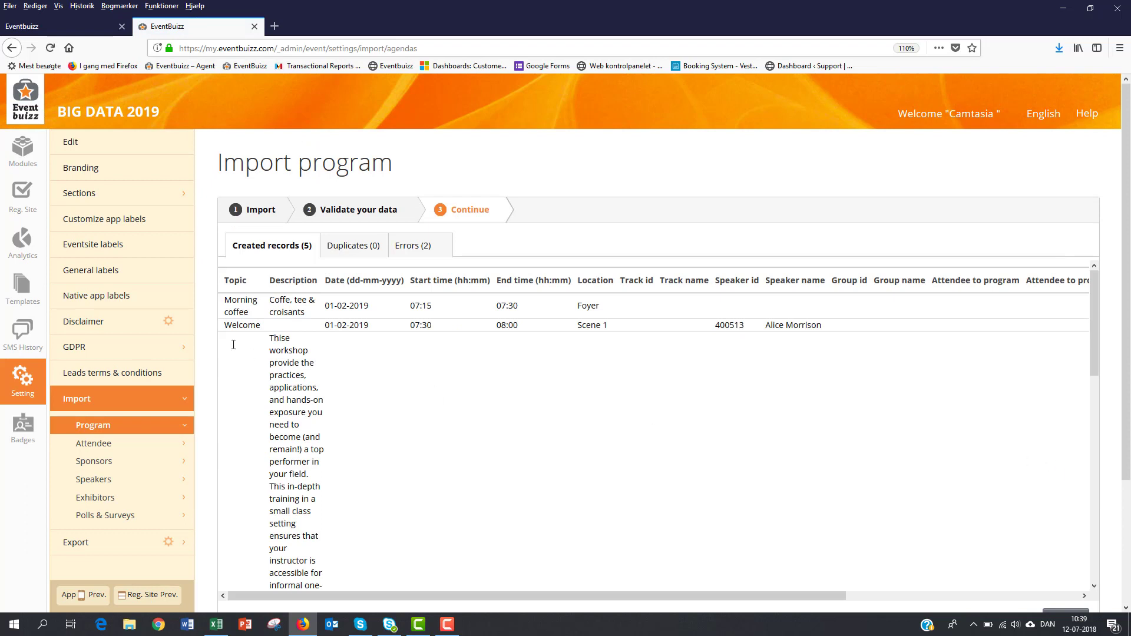
Examine the created records and the error details in the import results.
drag(235, 252, 288, 251)
click(270, 255)
click(420, 251)
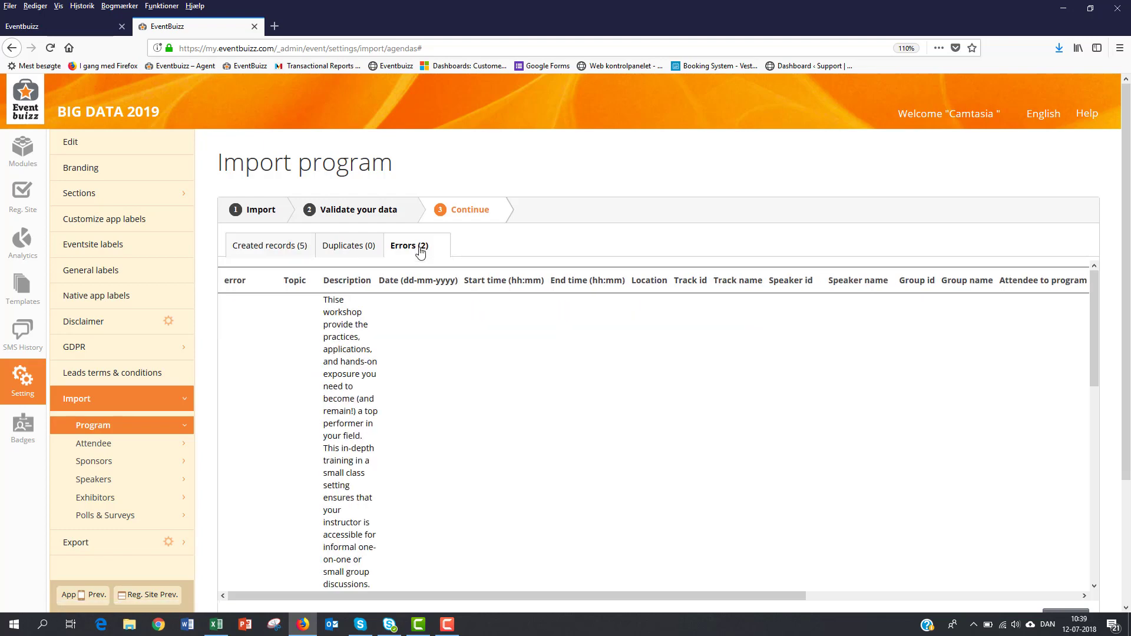
scroll(399, 433, down, 5)
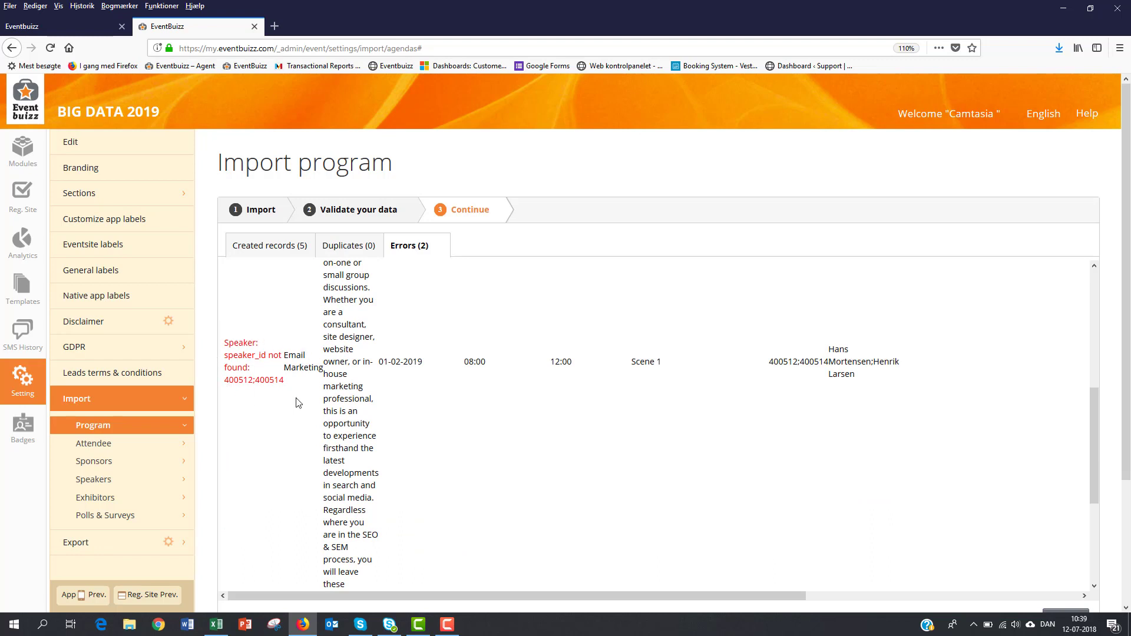
scroll(543, 416, up, 5)
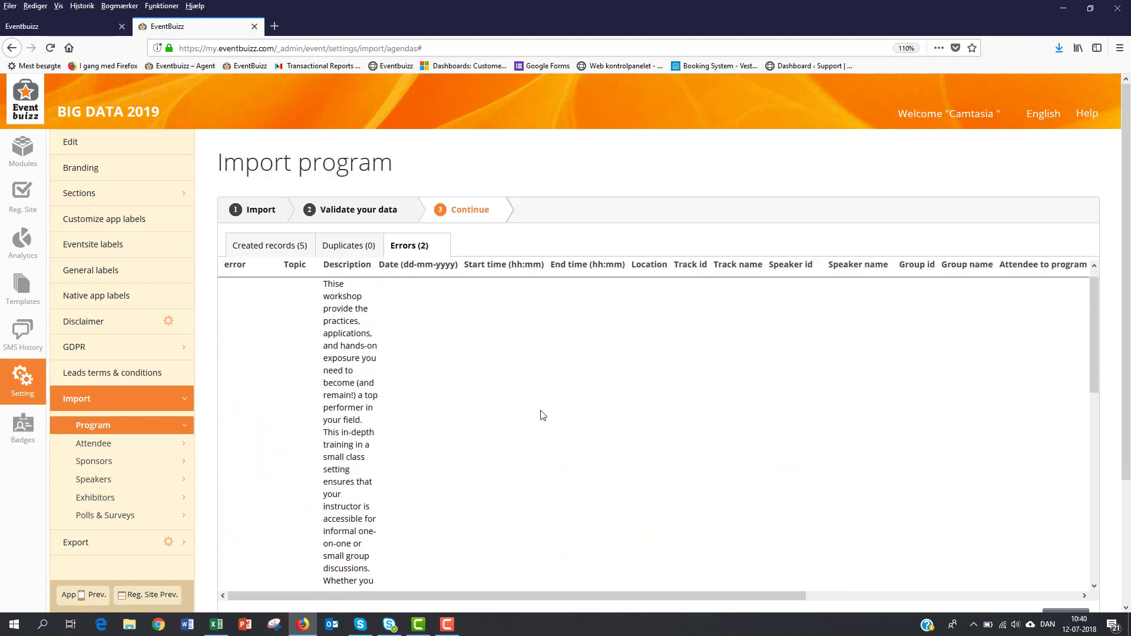
Review the created records through to the last session and finish the program import.
click(282, 249)
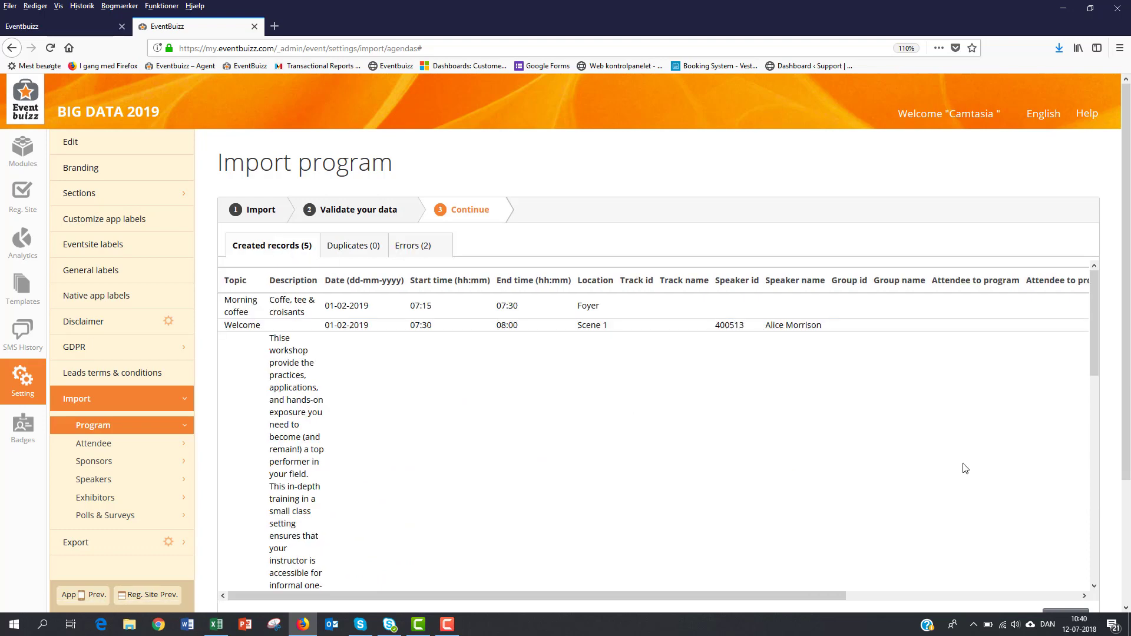
scroll(966, 501, down, 10)
scroll(1077, 550, down, 2)
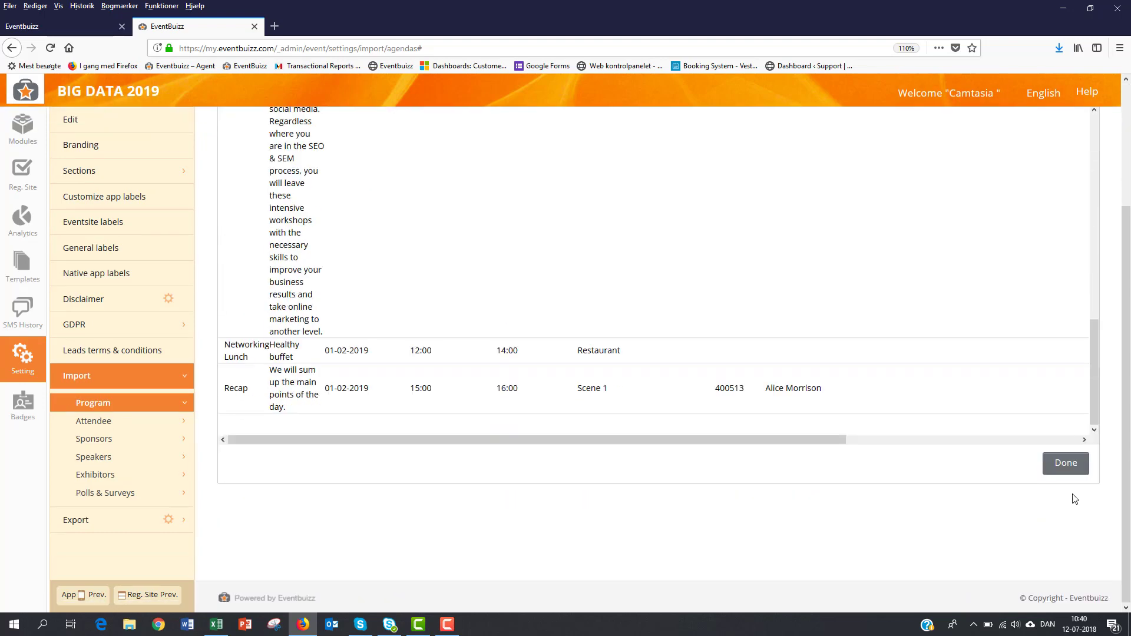
click(1071, 471)
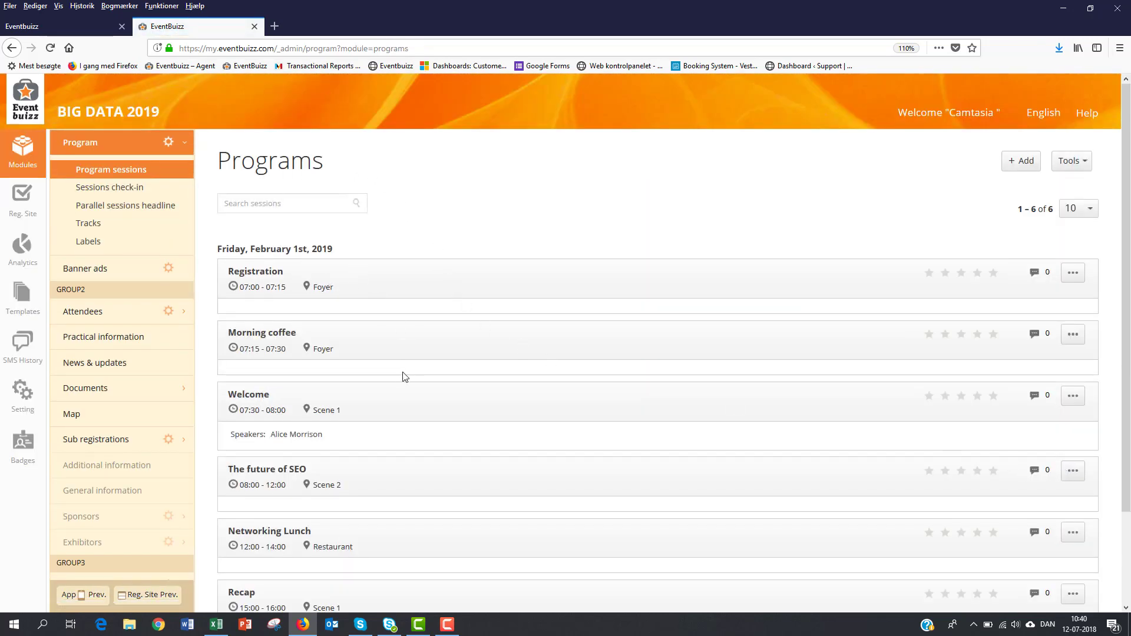
Add a program track named "International delevopment" and save it.
scroll(405, 378, down, 2)
scroll(406, 378, down, 1)
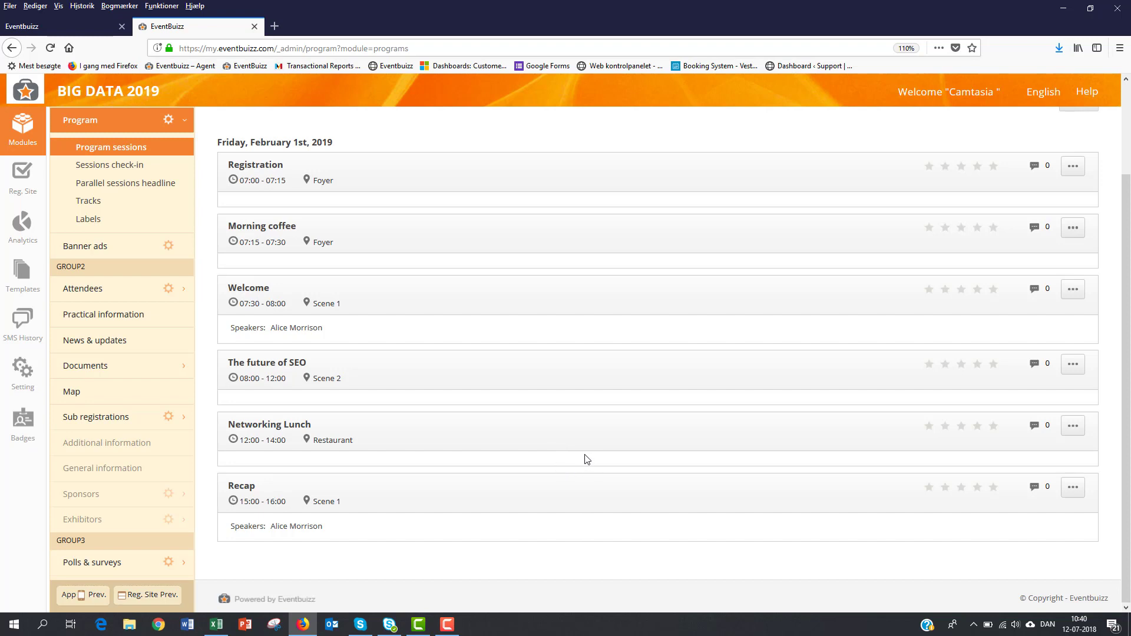
click(111, 205)
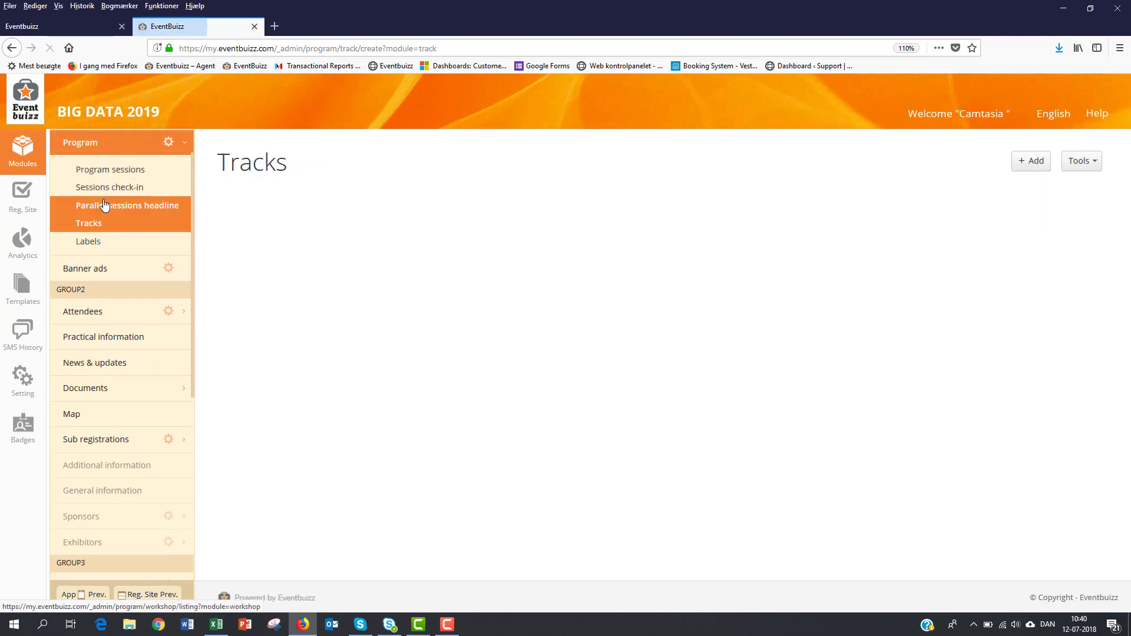
click(1033, 164)
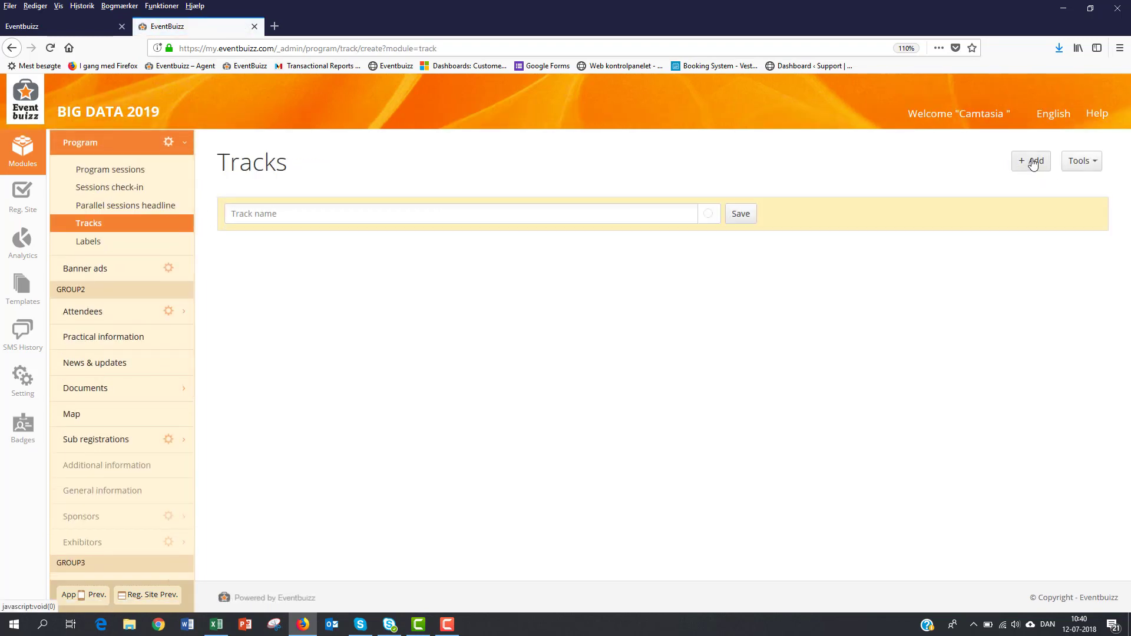
click(273, 214)
text(I)
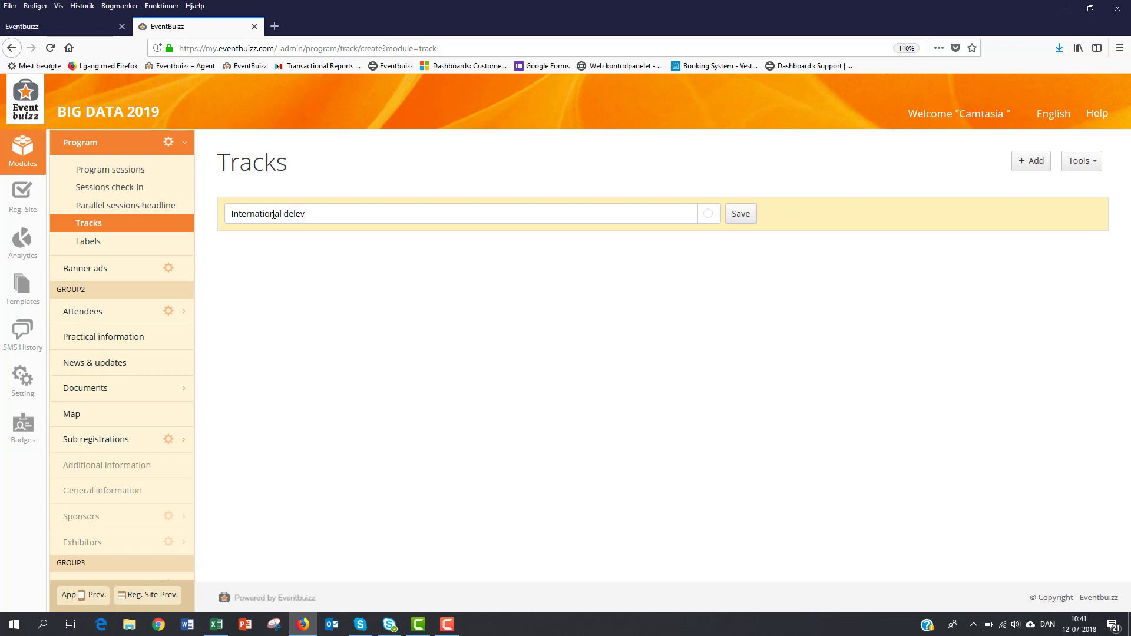
text(nternational delevopment)
click(747, 215)
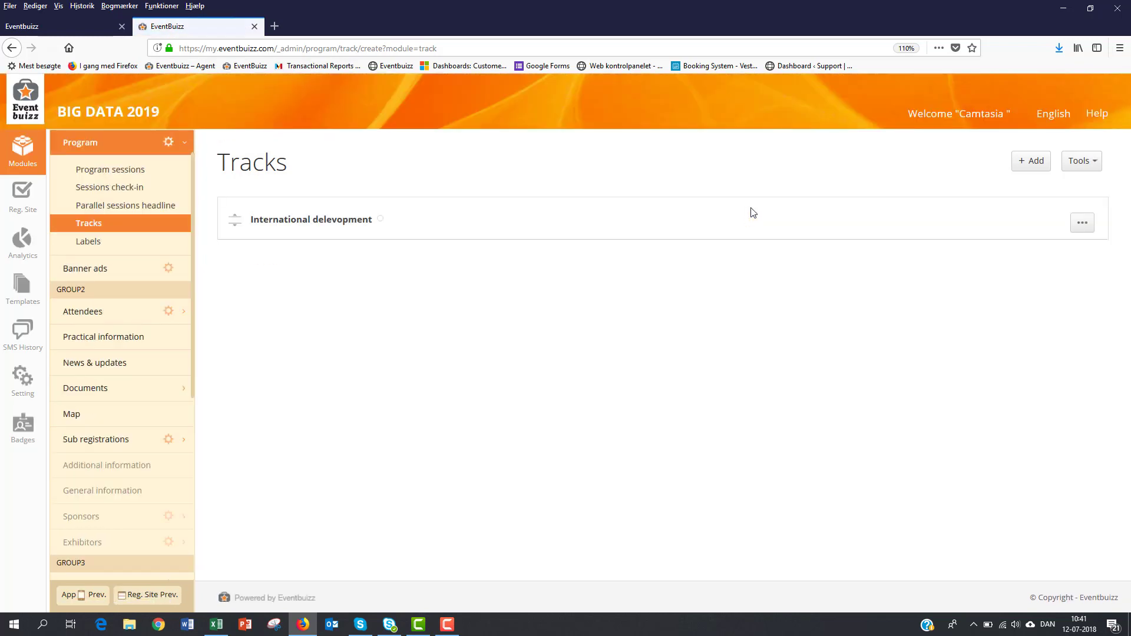
Add a second program track named "National development" and save it.
click(1030, 163)
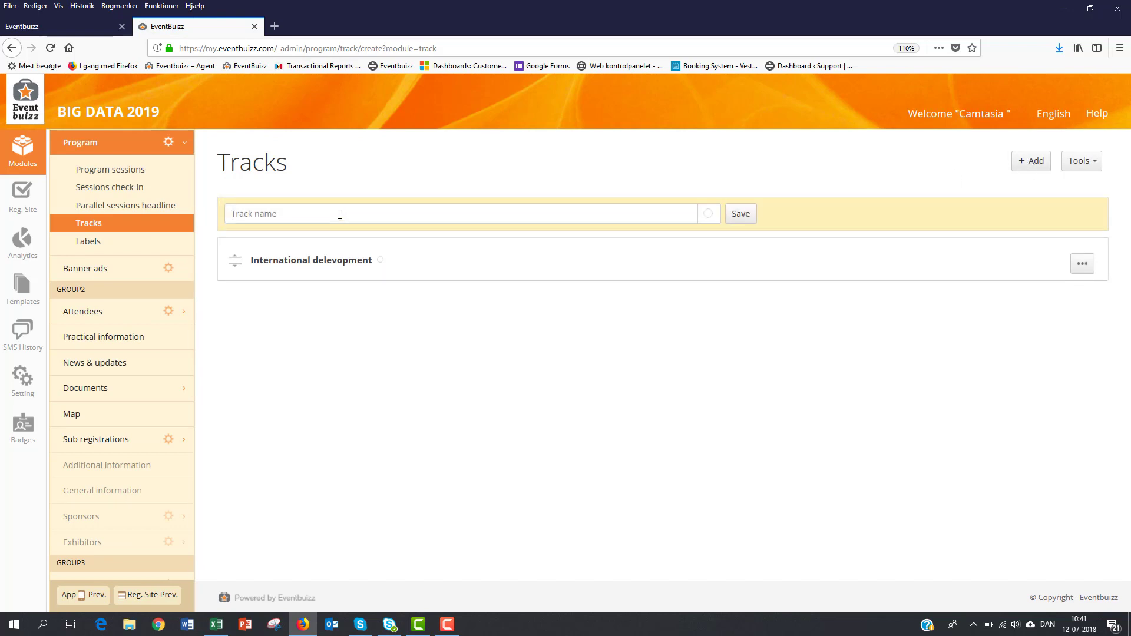
text(National development)
click(740, 213)
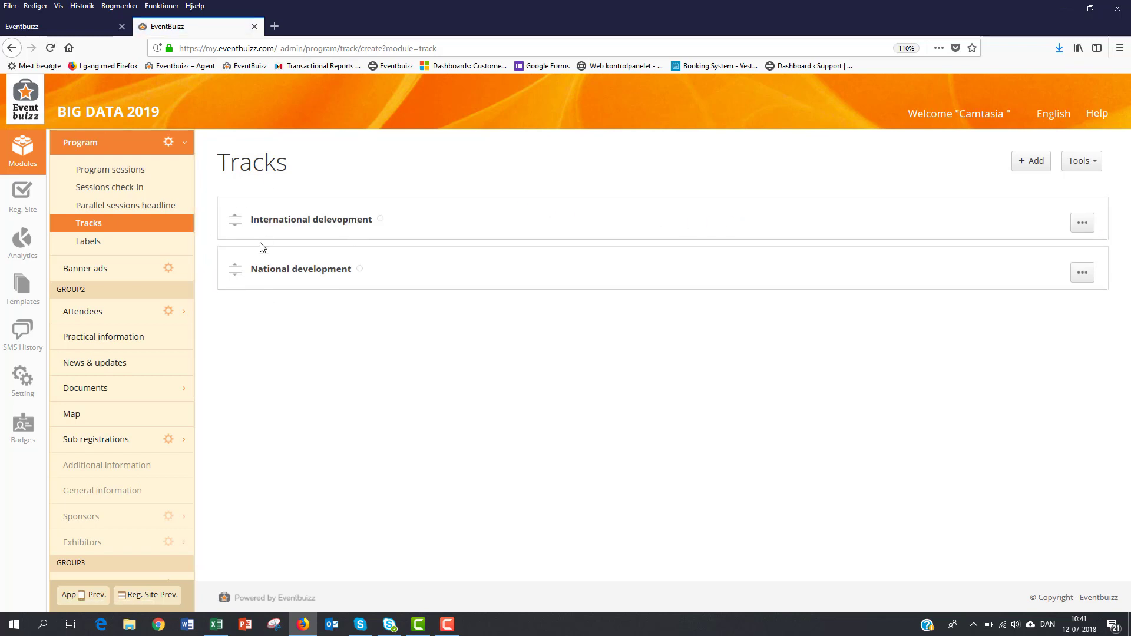
Quick edit the program session The future of SEO to assign it to the International delevopment track, and save it.
click(124, 177)
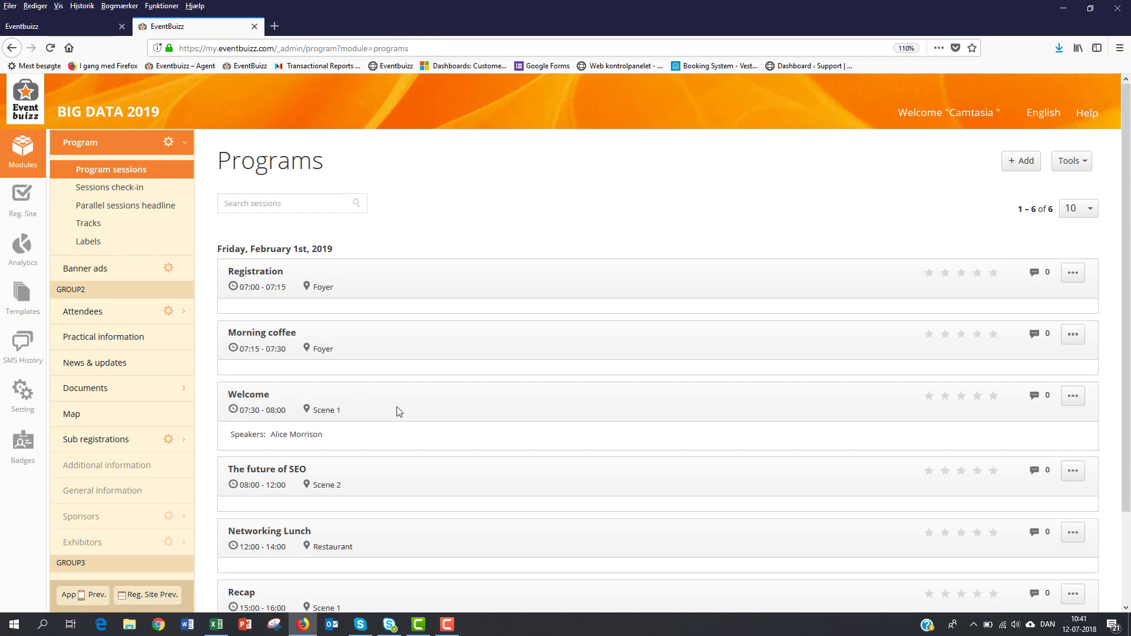
scroll(397, 411, down, 3)
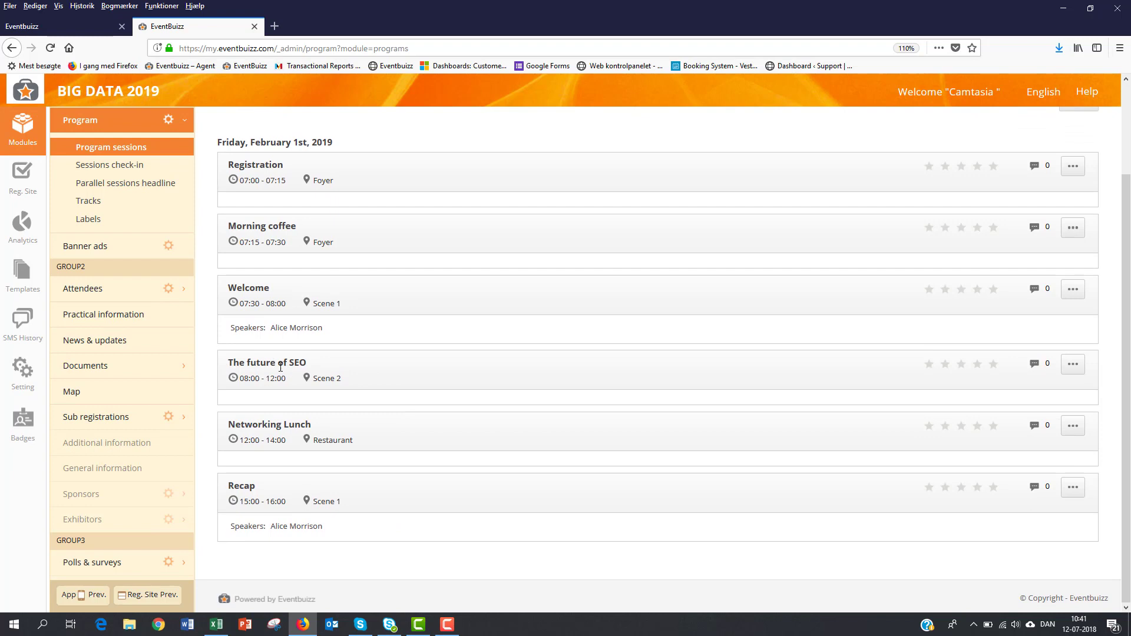
click(1073, 367)
click(1006, 389)
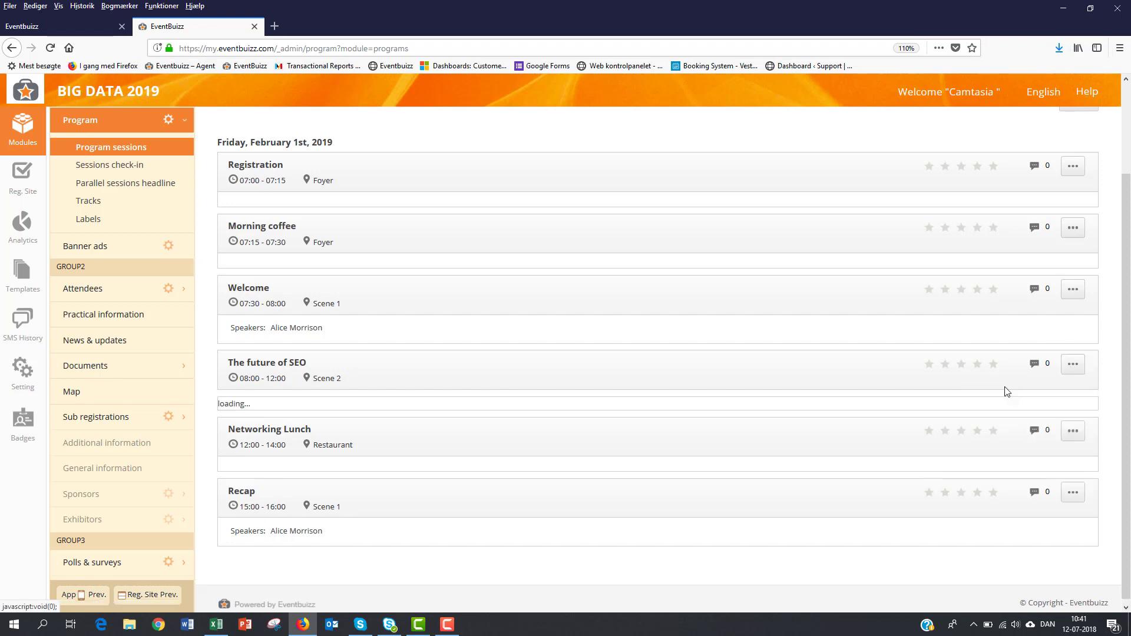
scroll(956, 408, down, 1)
scroll(956, 408, down, 5)
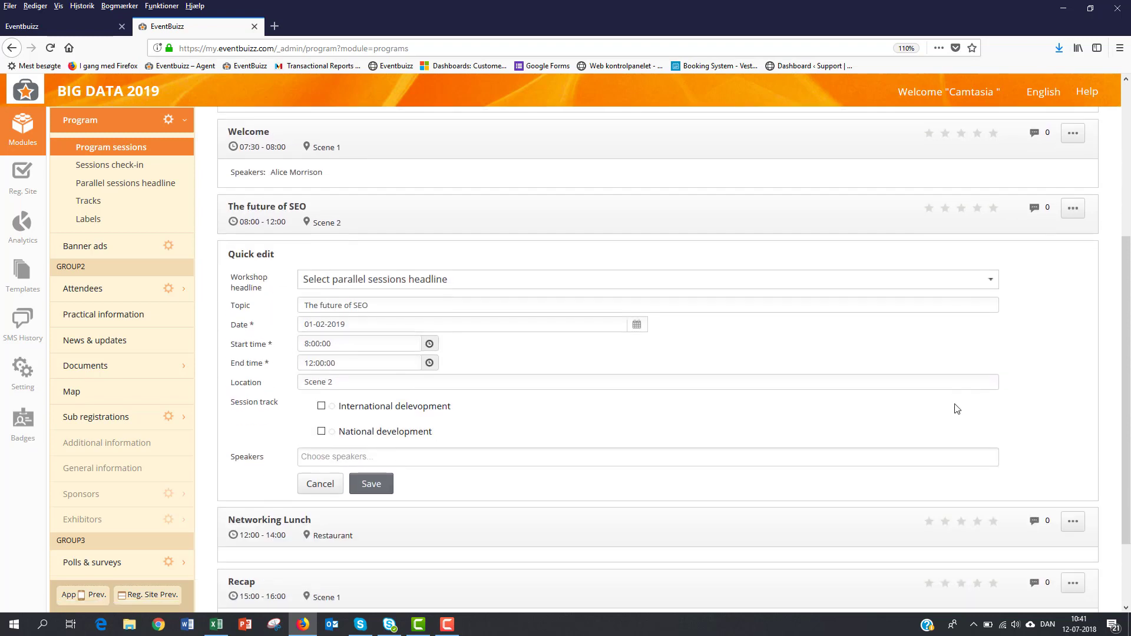
drag(281, 317, 230, 311)
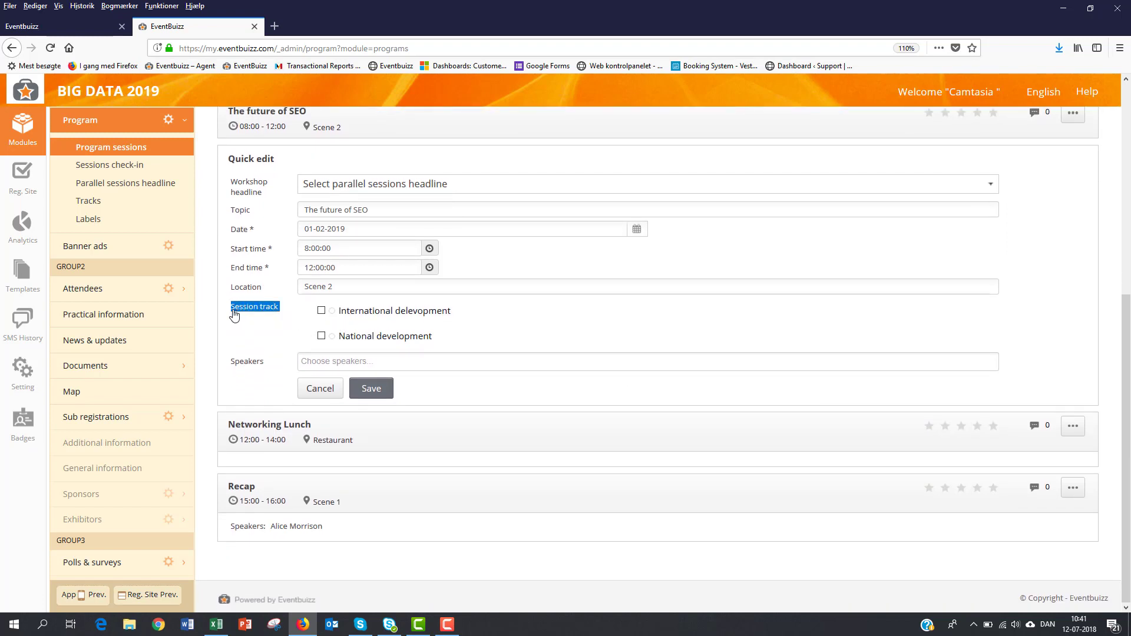
click(321, 310)
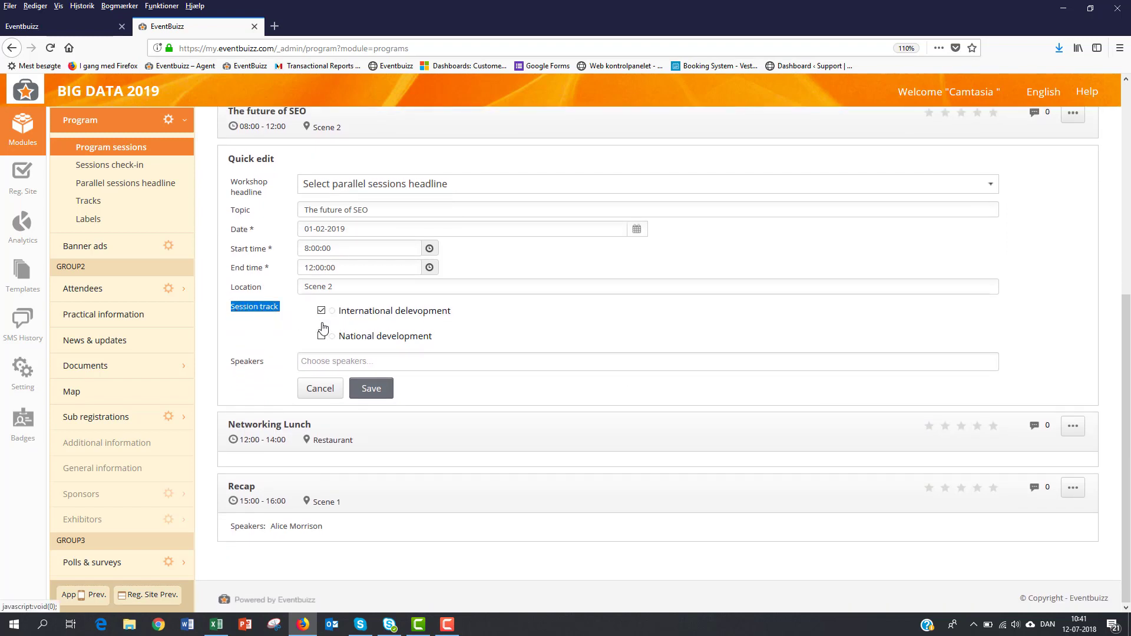
click(371, 390)
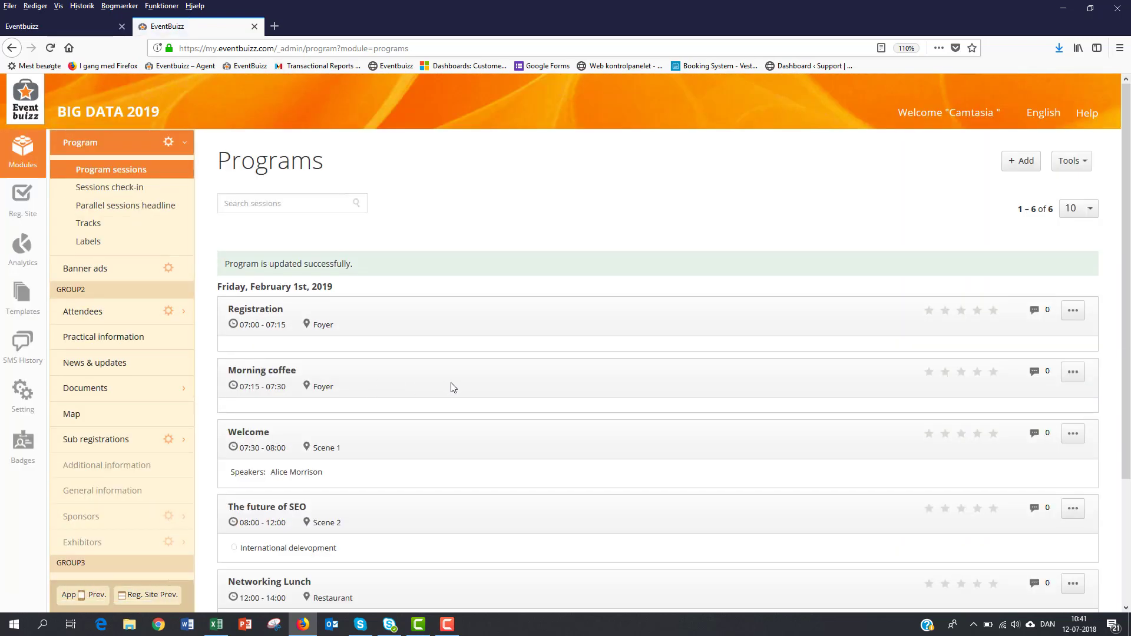
Quick edit the Networking Lunch session to assign it to the National development track, and save it.
scroll(452, 386, down, 3)
drag(307, 370, 230, 371)
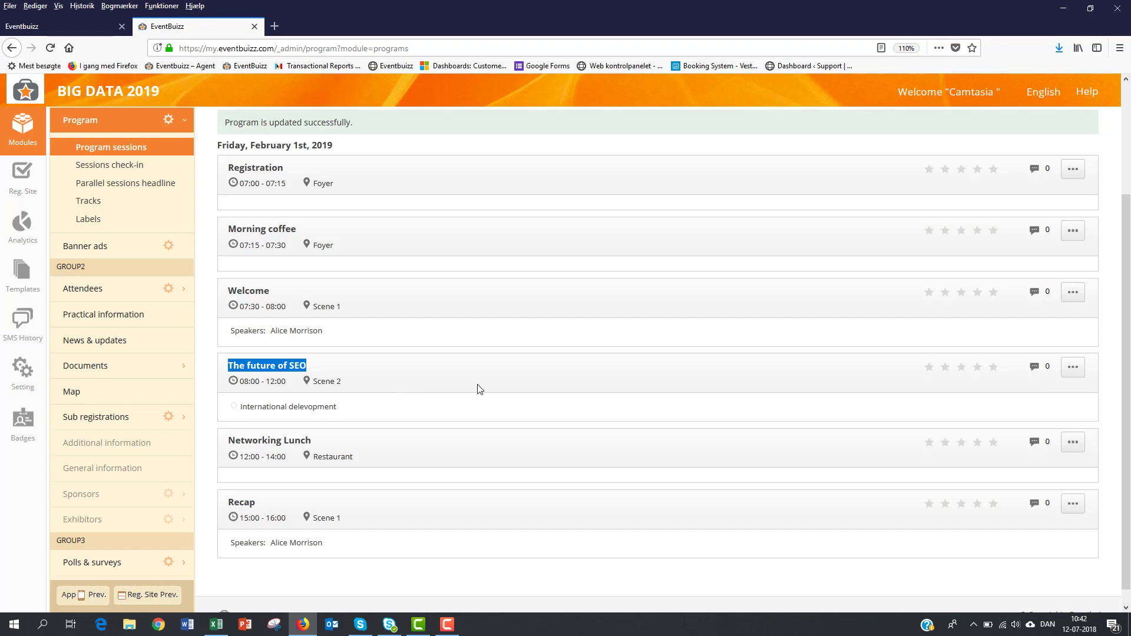
click(1073, 442)
click(1067, 466)
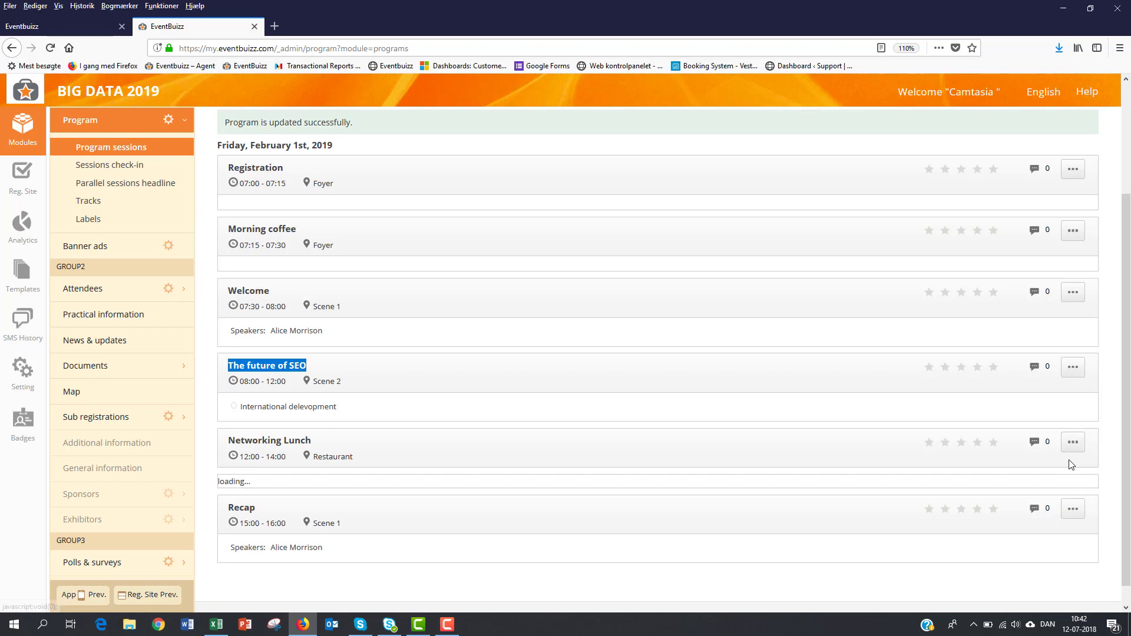
scroll(824, 458, down, 5)
scroll(820, 454, down, 2)
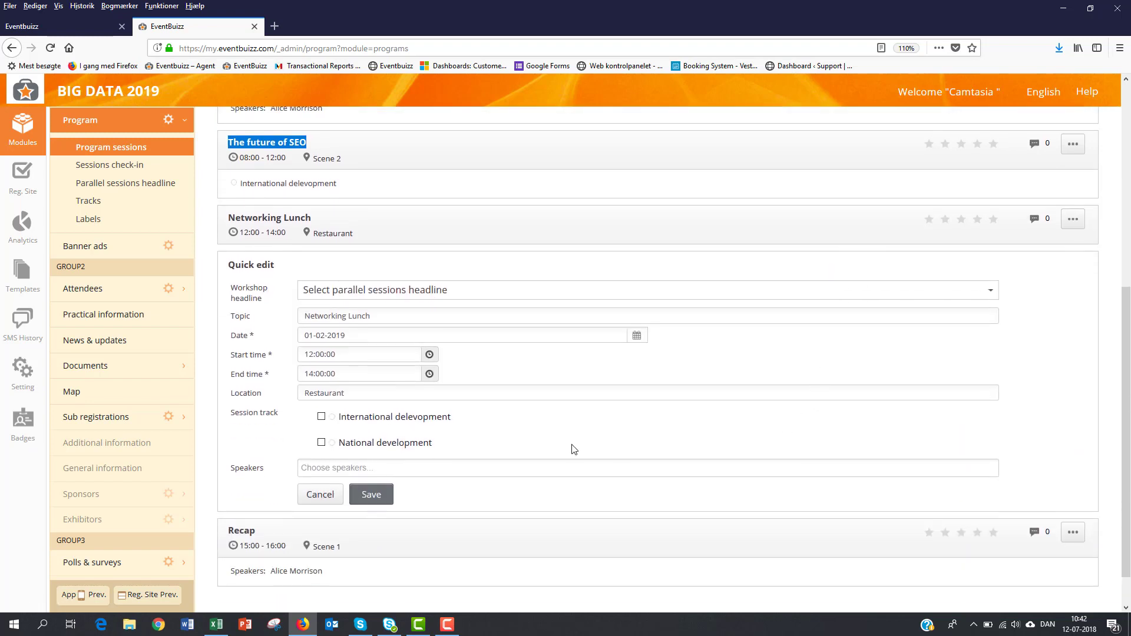
click(321, 441)
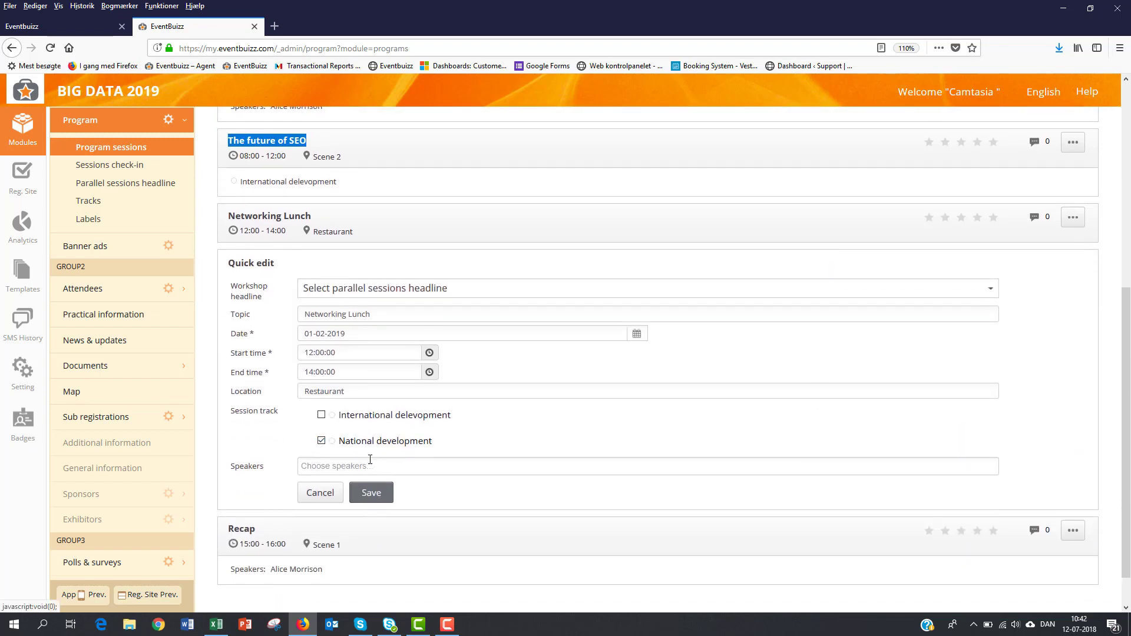
click(377, 497)
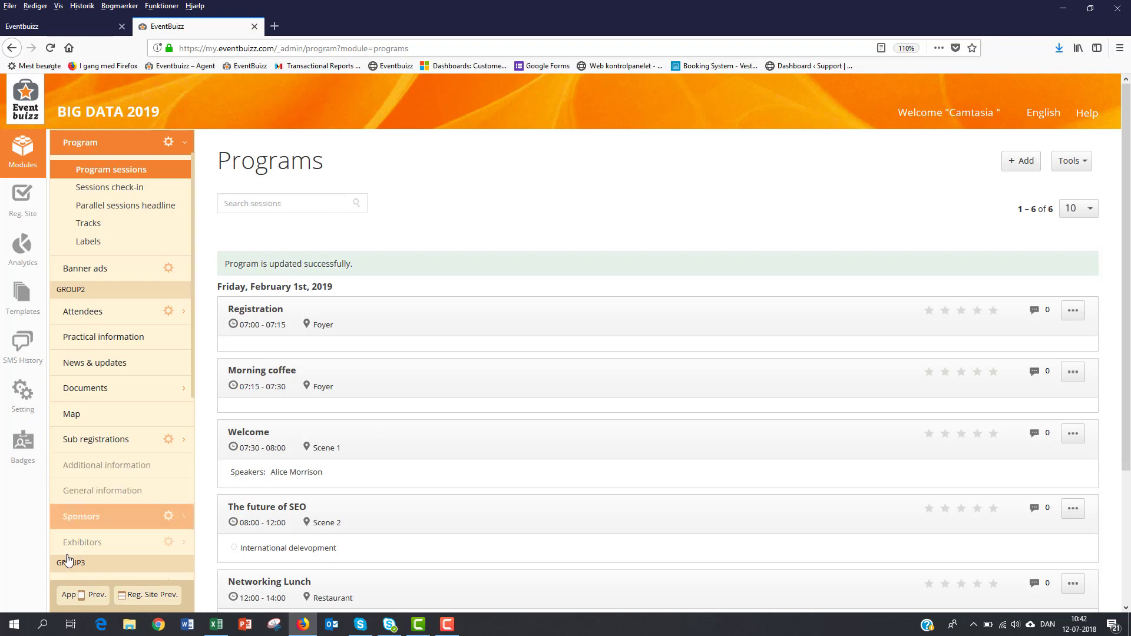
Open the mobile app preview and sign in to the event with the attendee's e-mail.
click(93, 599)
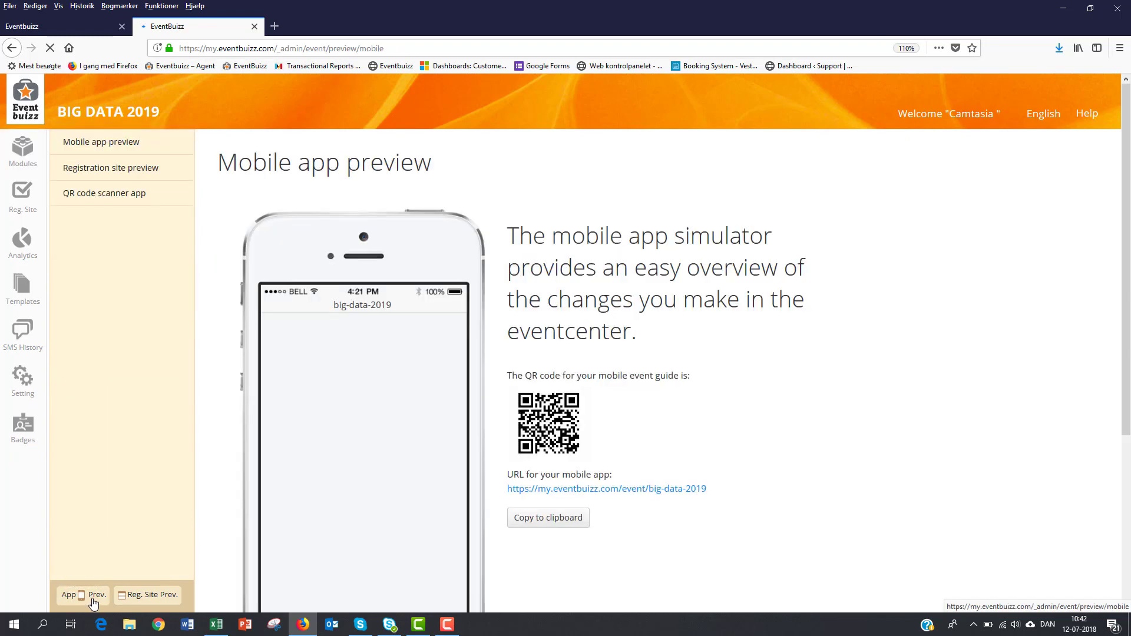
click(306, 451)
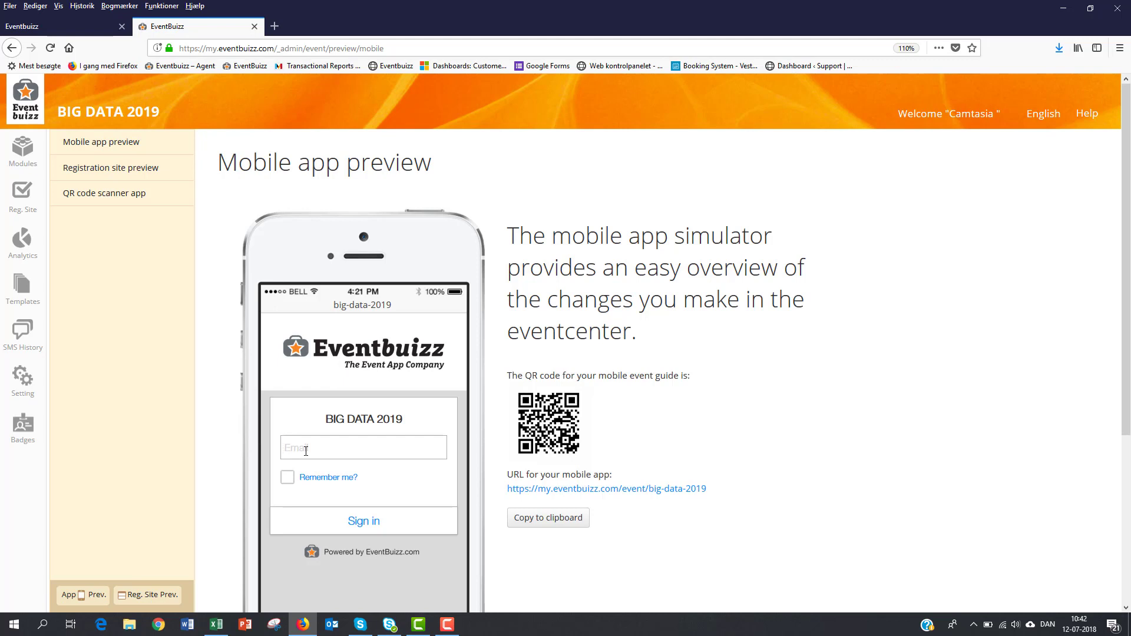
text(mo)
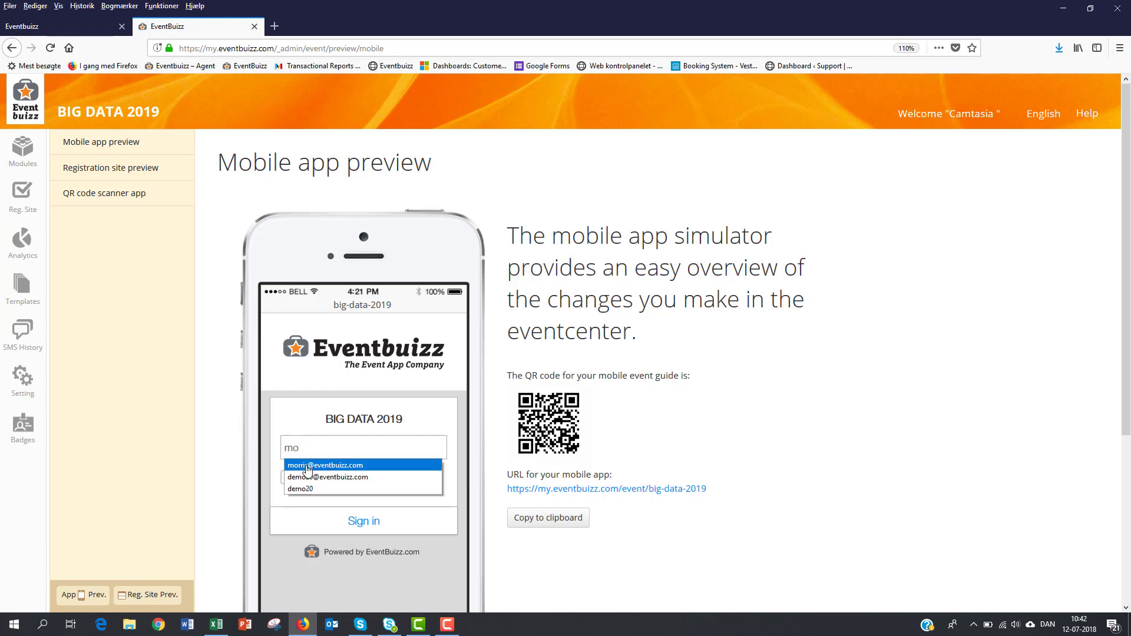
click(305, 465)
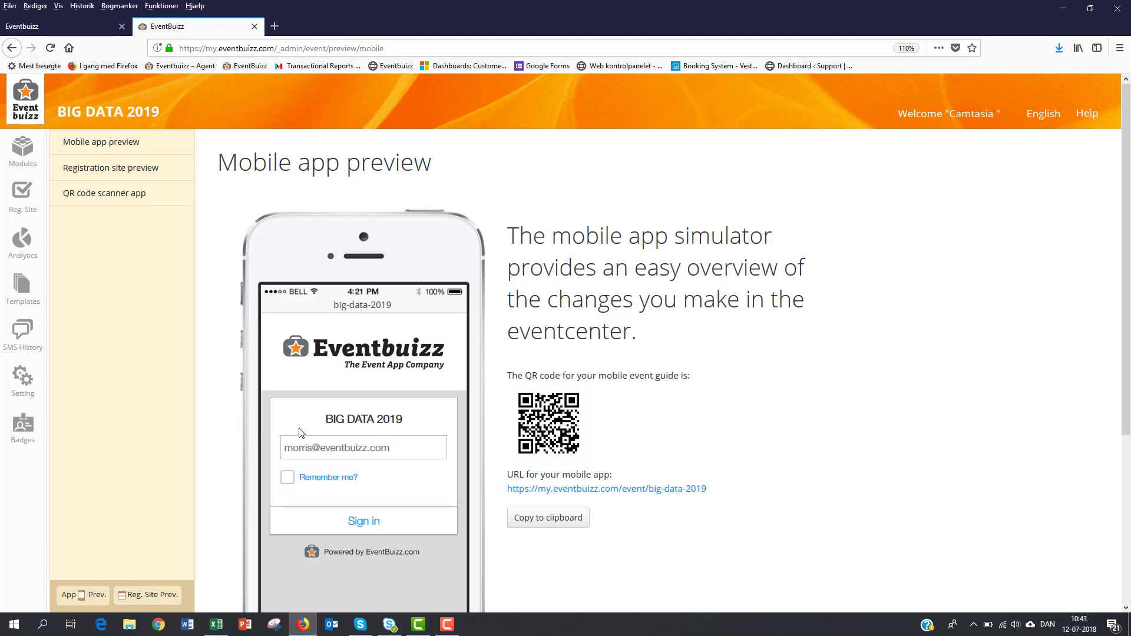
click(352, 523)
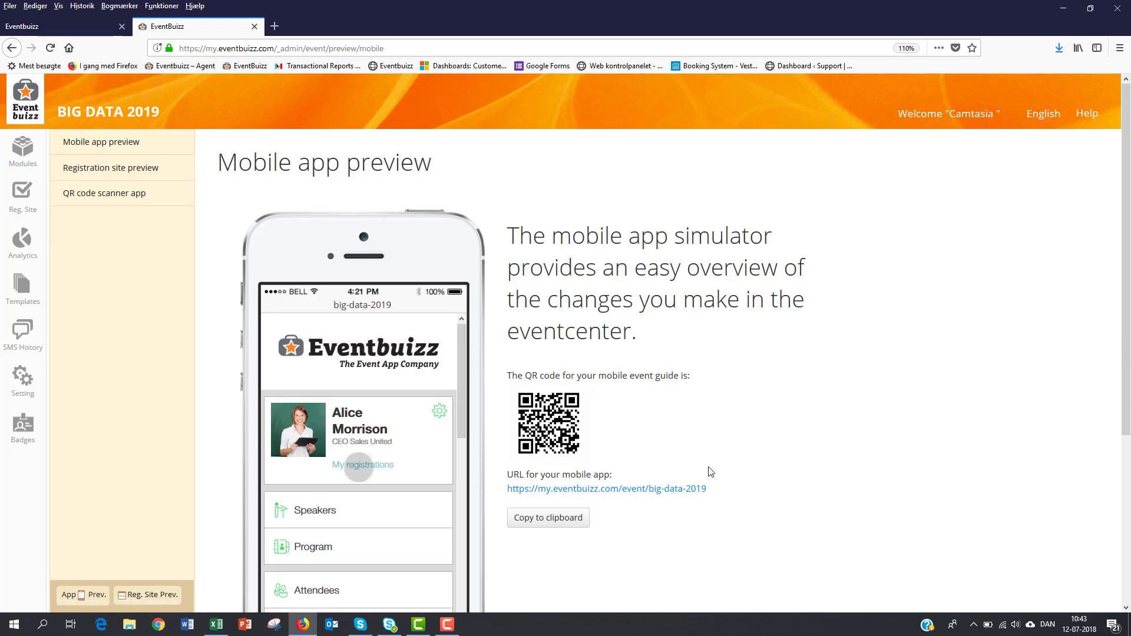
Open the event program in the app preview and review its sessions in the Time view.
scroll(713, 471, down, 3)
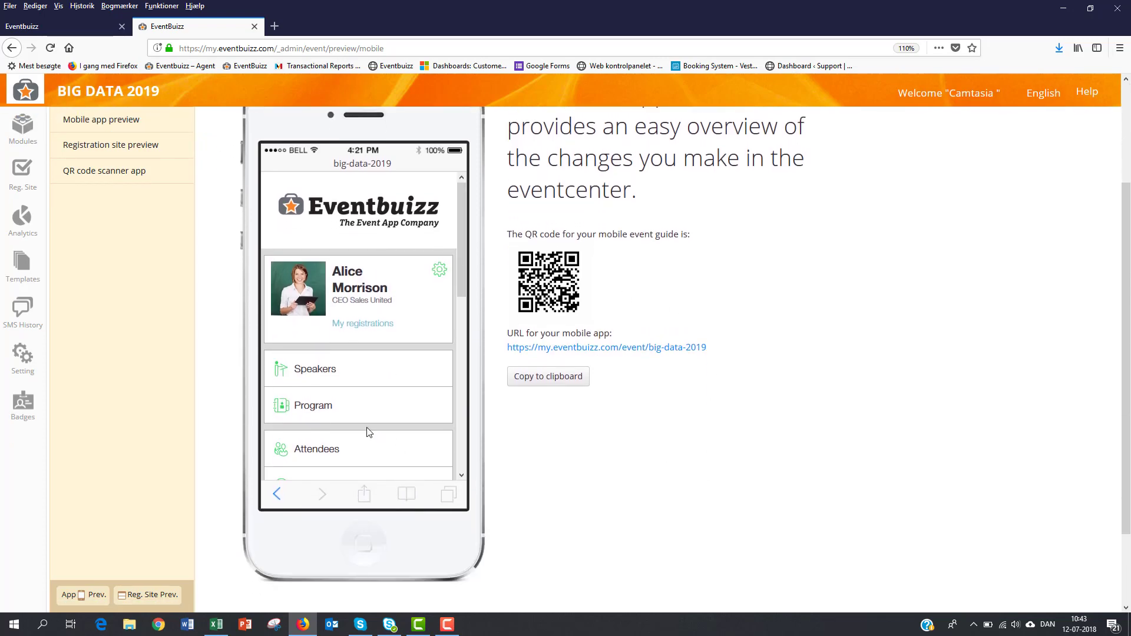
click(327, 410)
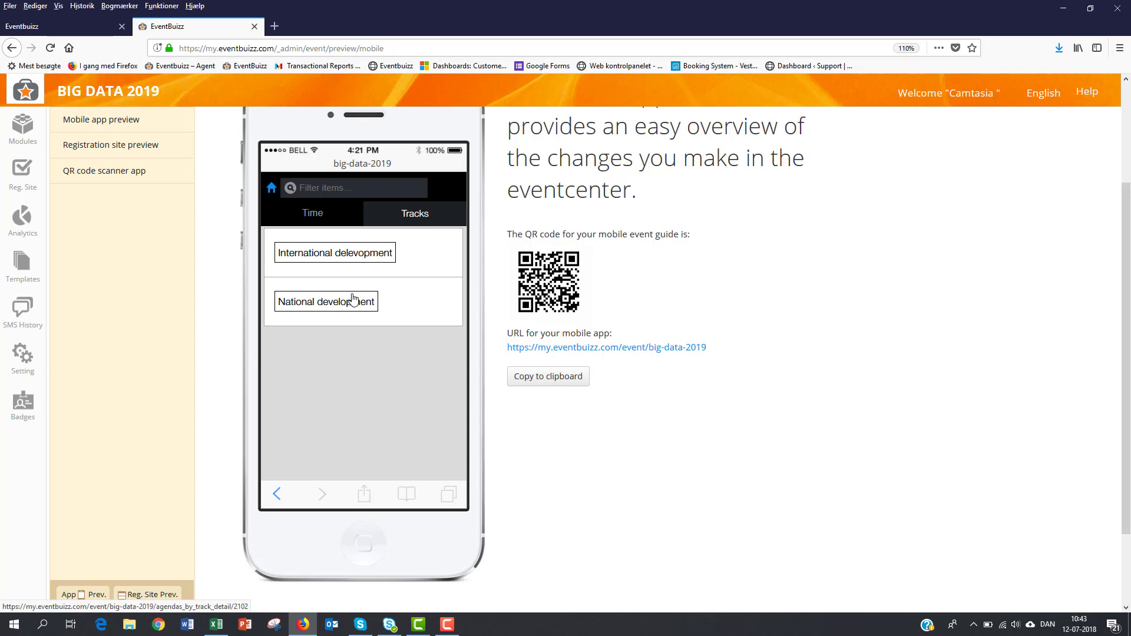
click(318, 217)
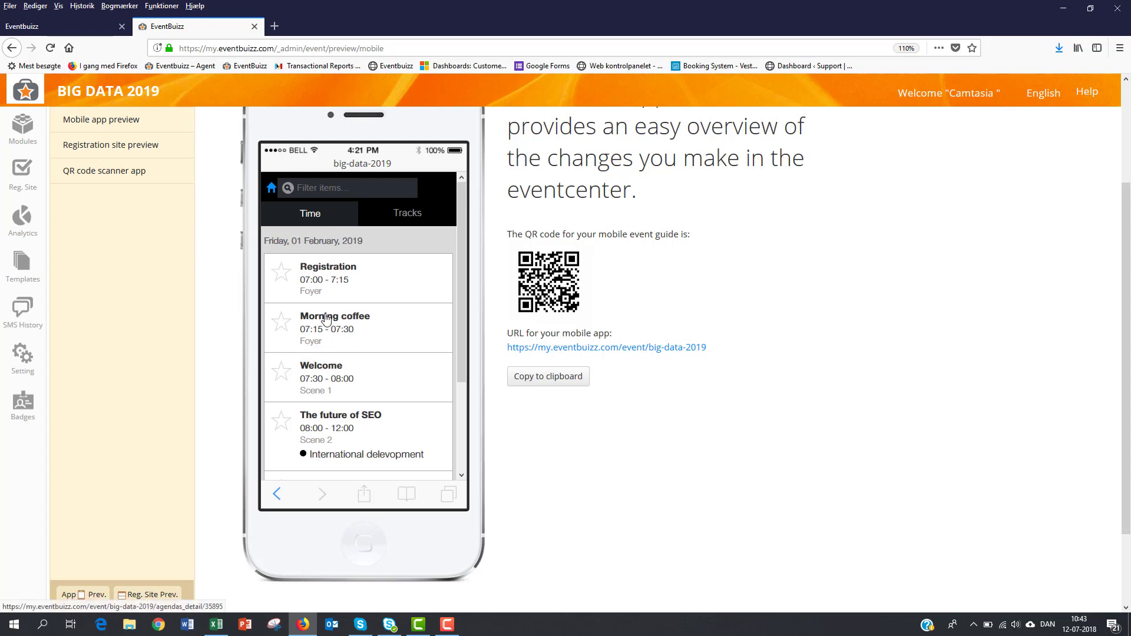
scroll(330, 353, down, 2)
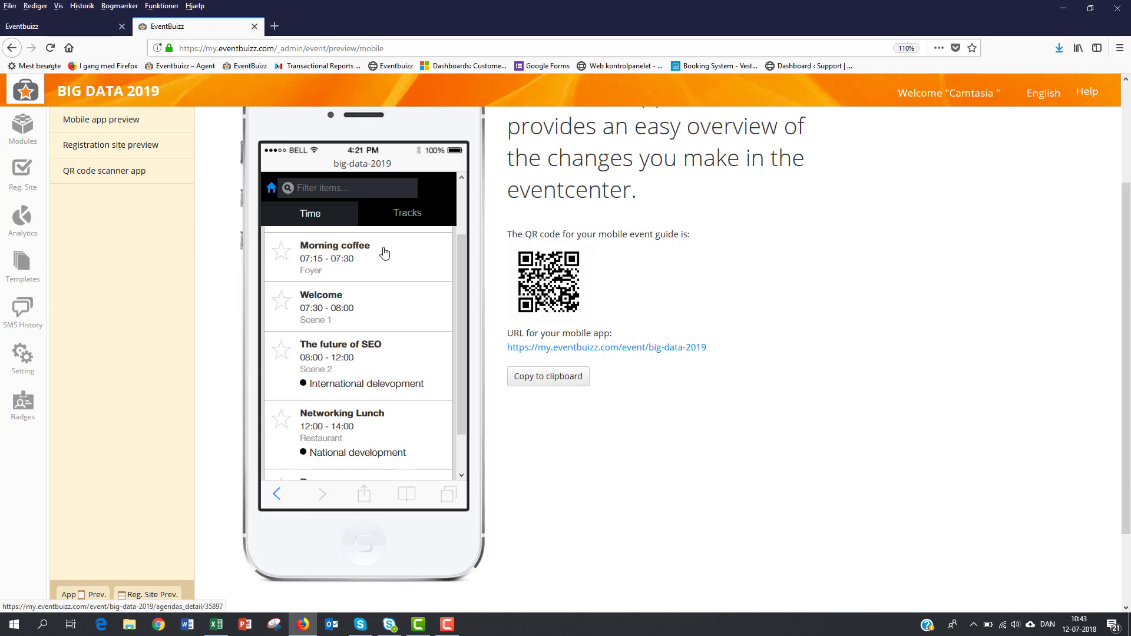
View the sessions under the International delevopment track and the National development track in the app preview.
click(401, 217)
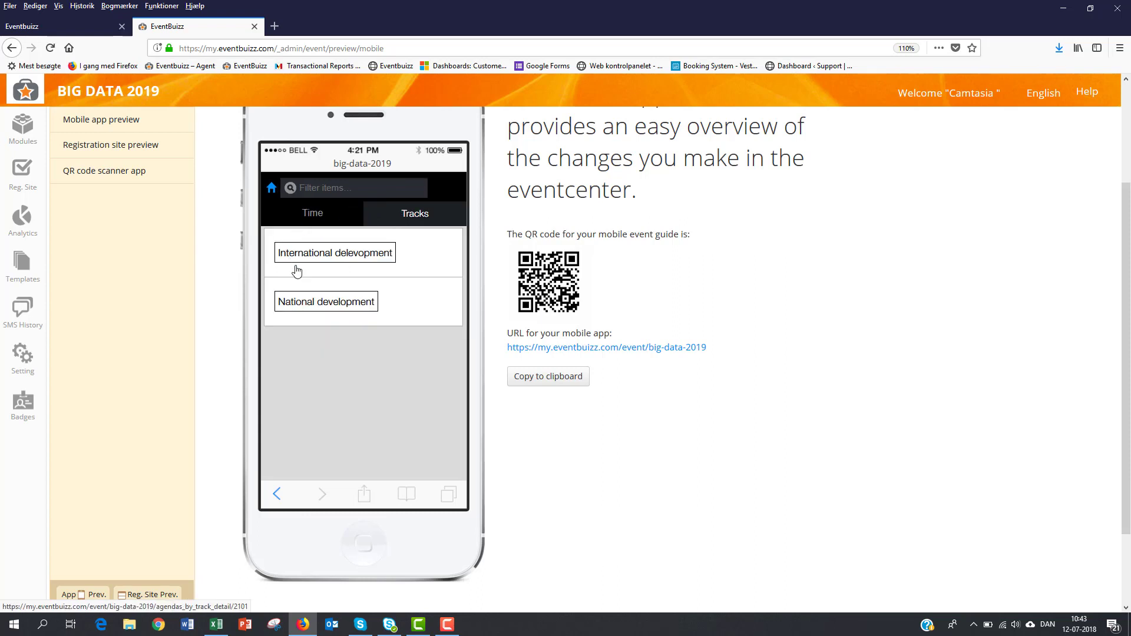
click(343, 257)
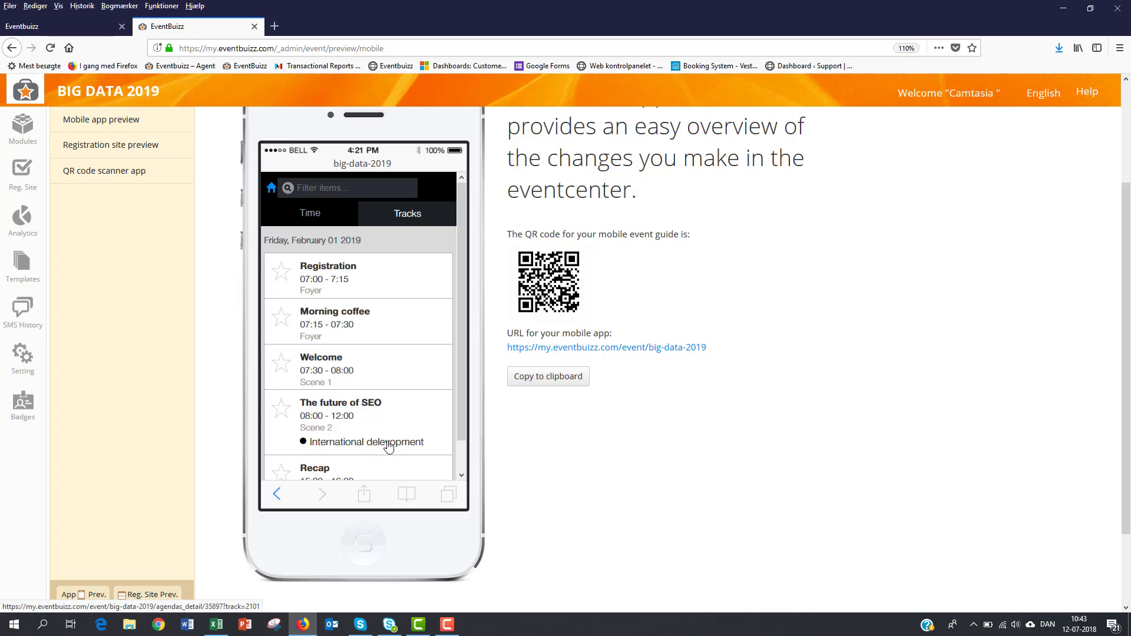
click(416, 219)
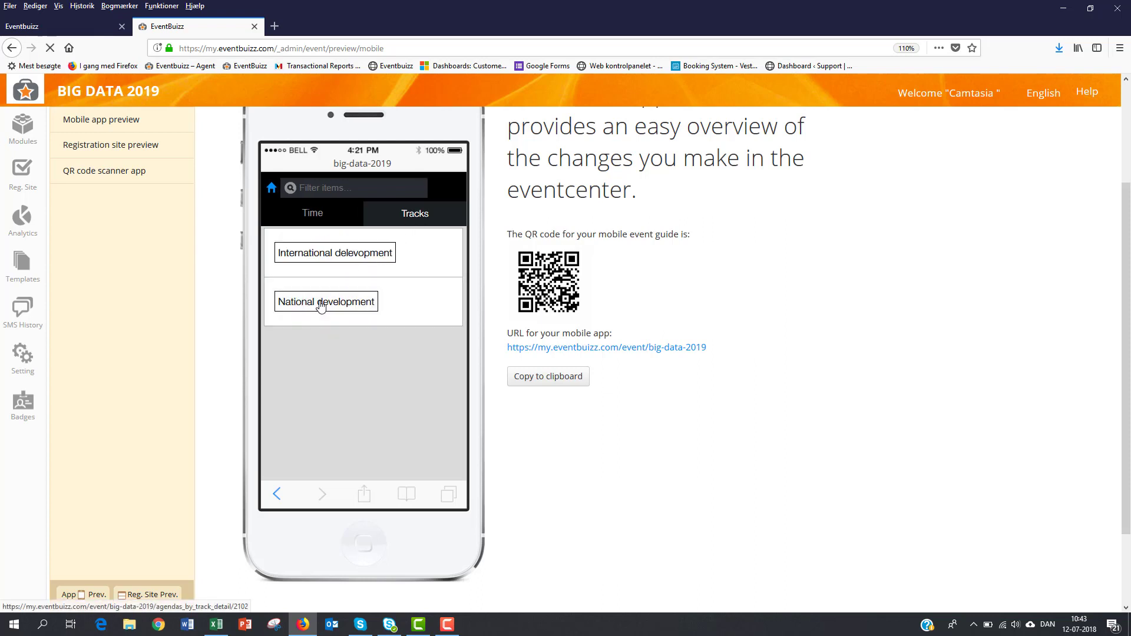
click(322, 304)
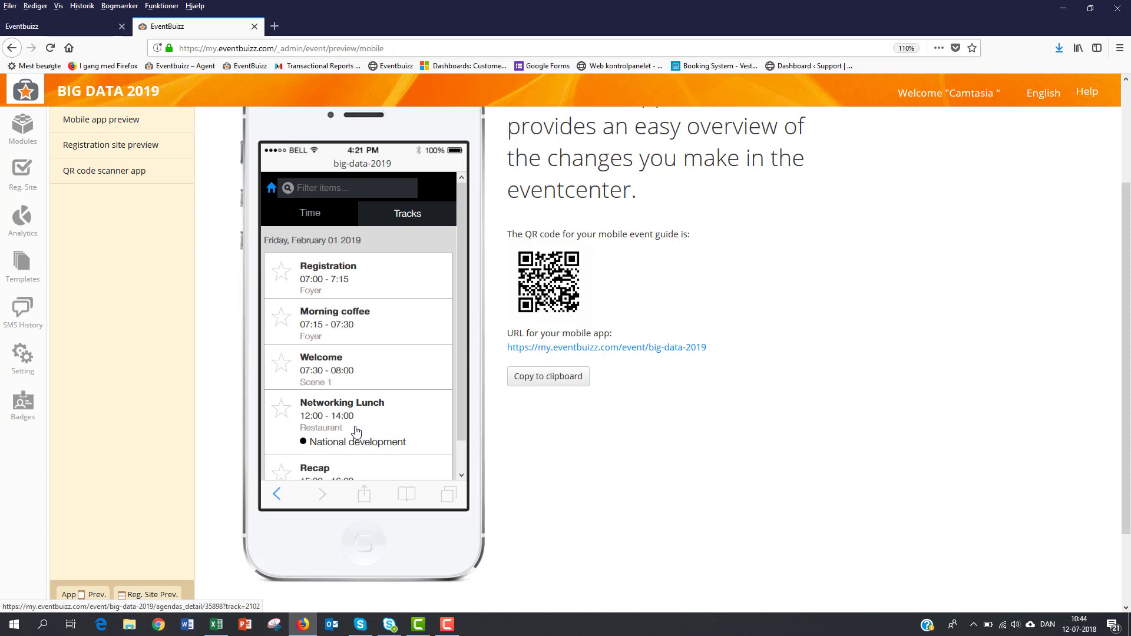
Compare the program's Time view with its Tracks view in the app preview, finishing on Tracks.
click(327, 219)
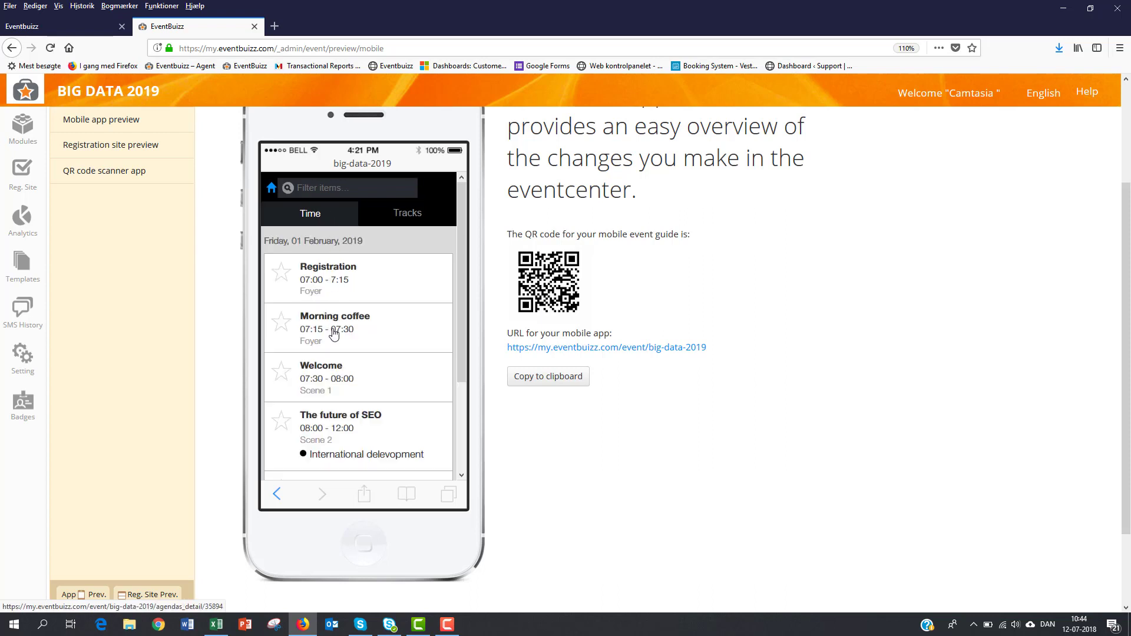
click(407, 215)
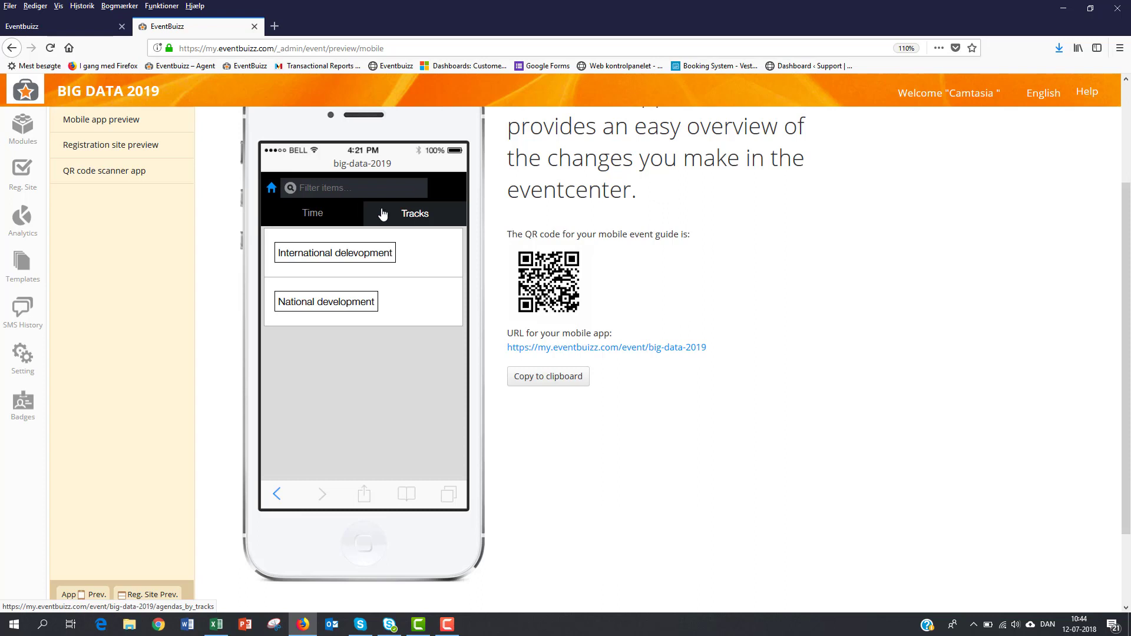
scroll(380, 398, up, 2)
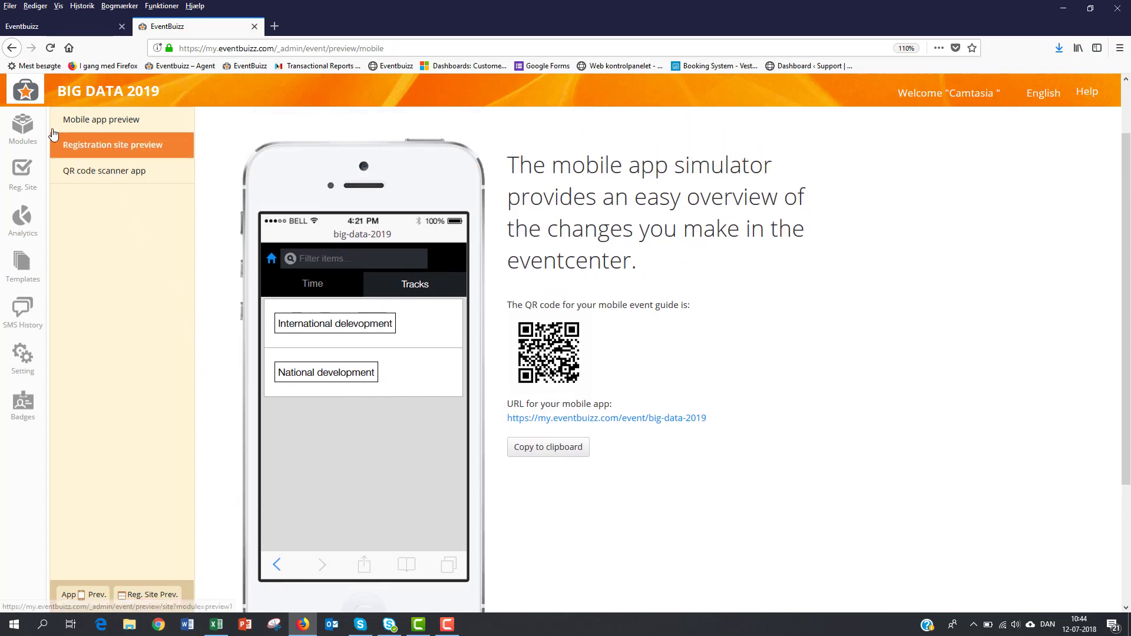
In the program settings, make Listings by time the default display for the program page and save.
click(20, 136)
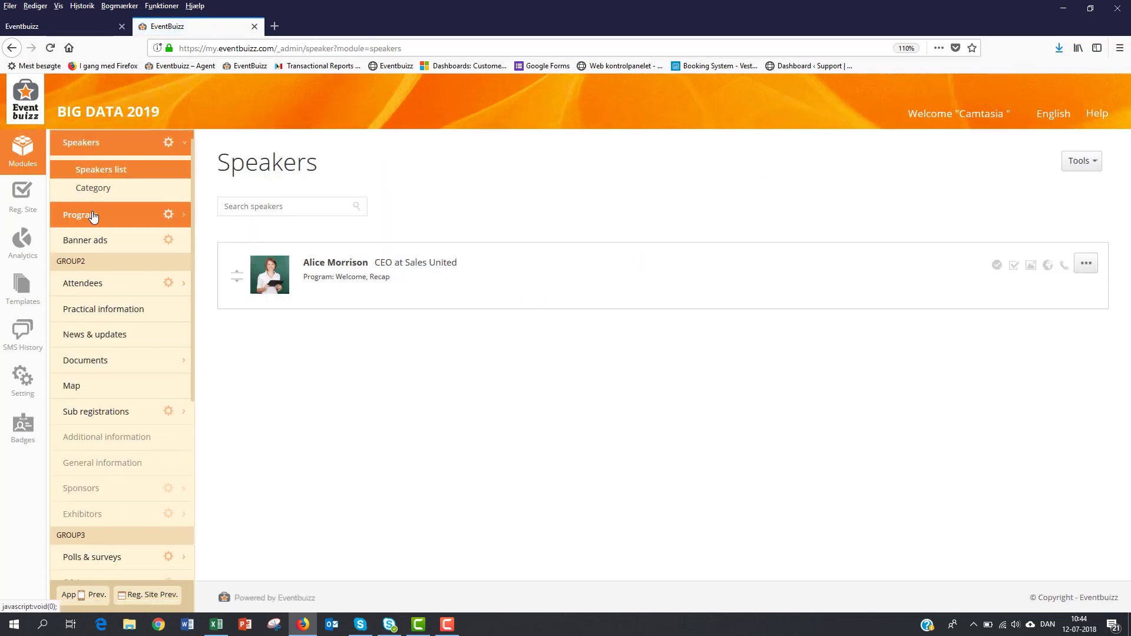
click(169, 215)
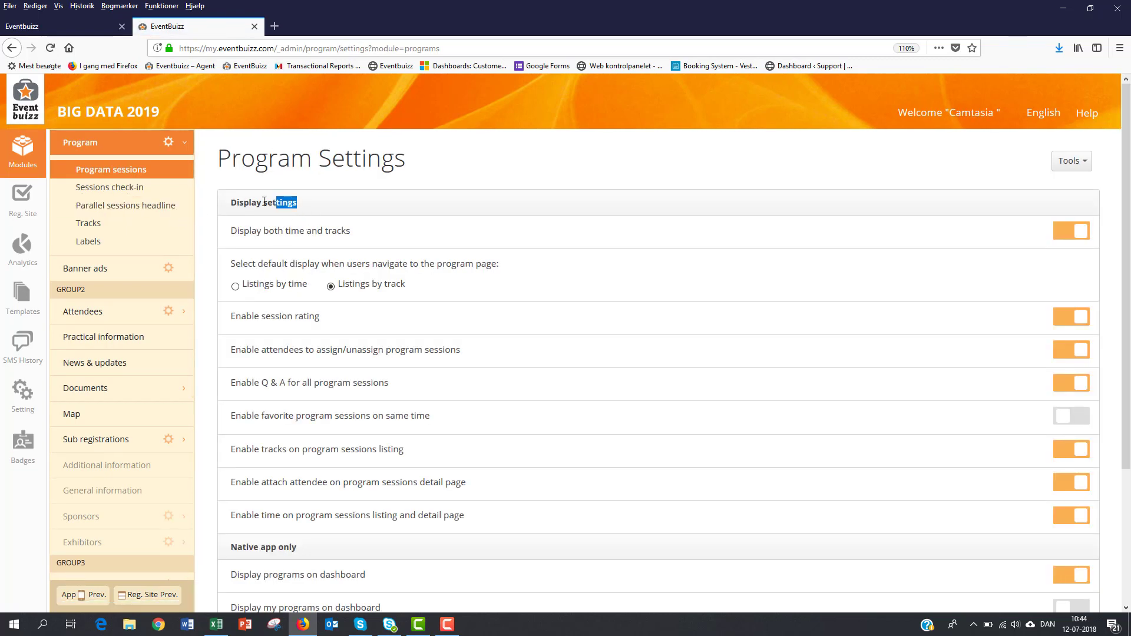
drag(264, 201, 352, 232)
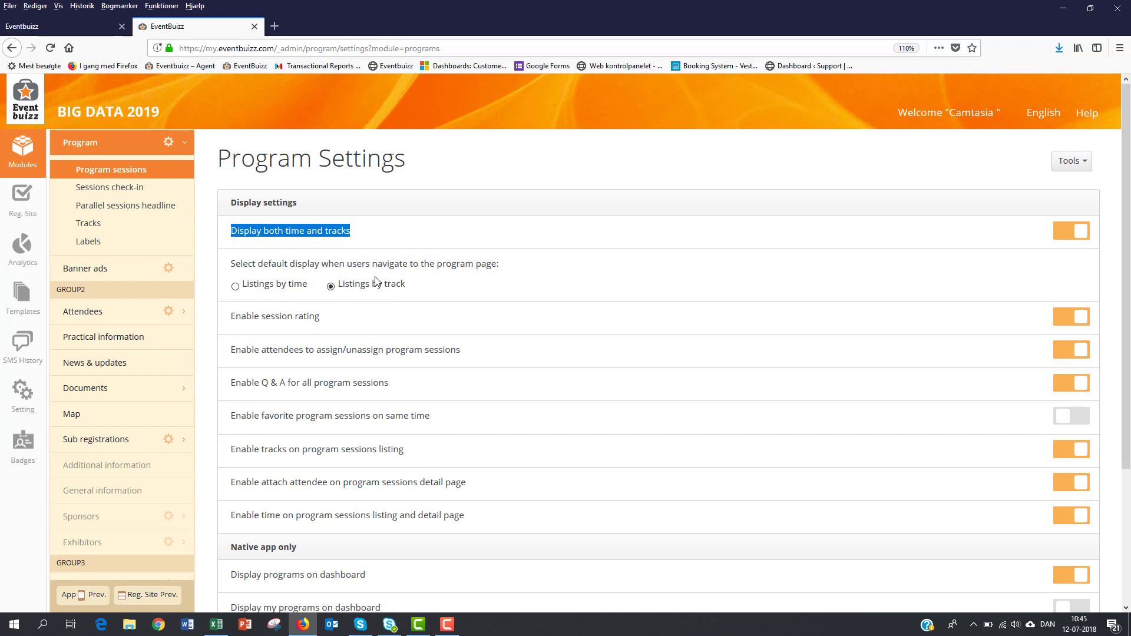
click(235, 287)
scroll(966, 442, down, 3)
click(1070, 569)
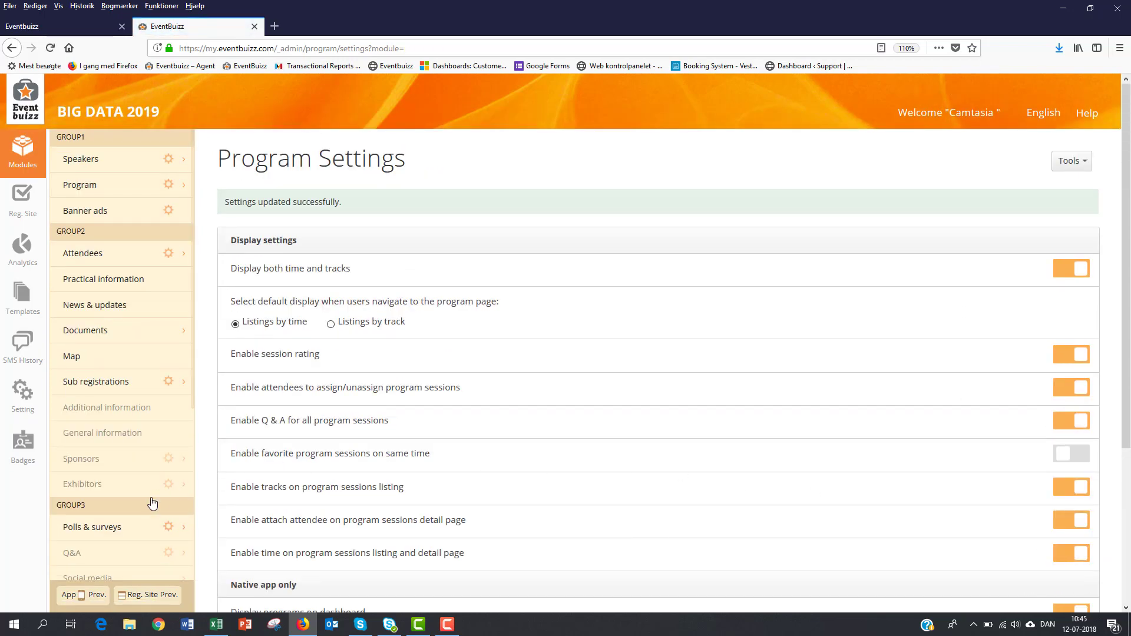
Open the program in the mobile app preview to check which view it opens in by default.
click(90, 596)
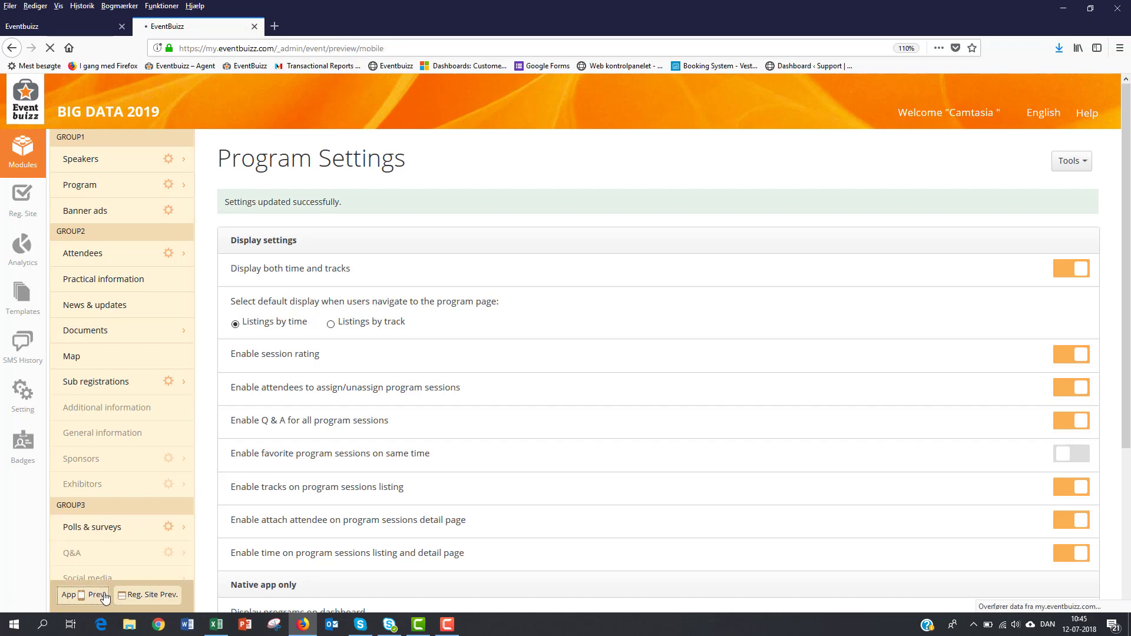
scroll(614, 476, down, 3)
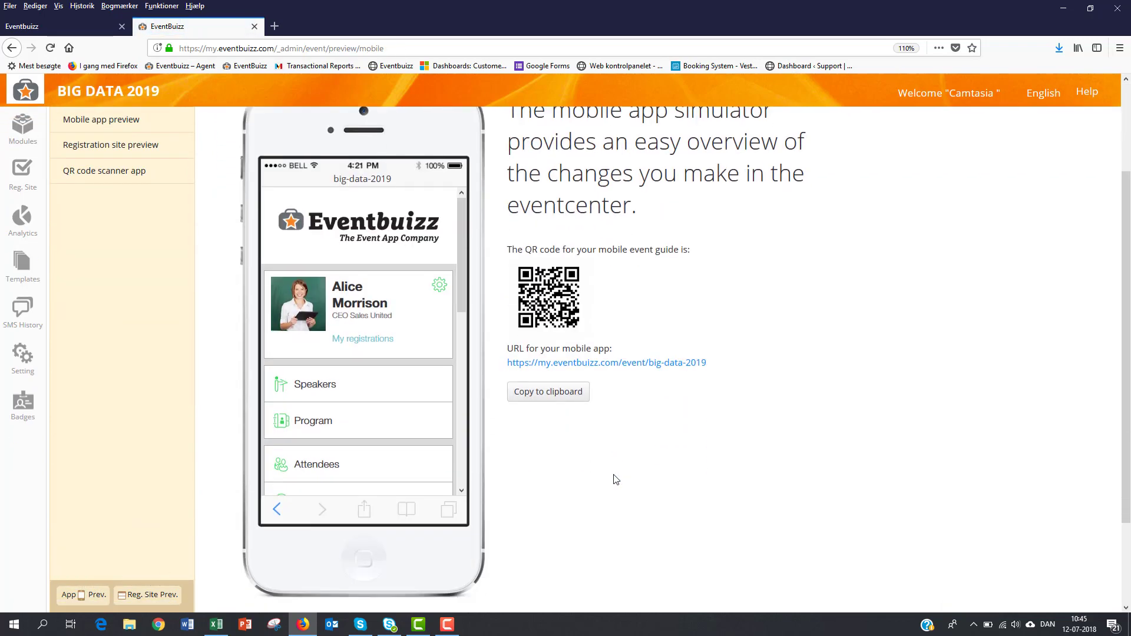
click(345, 412)
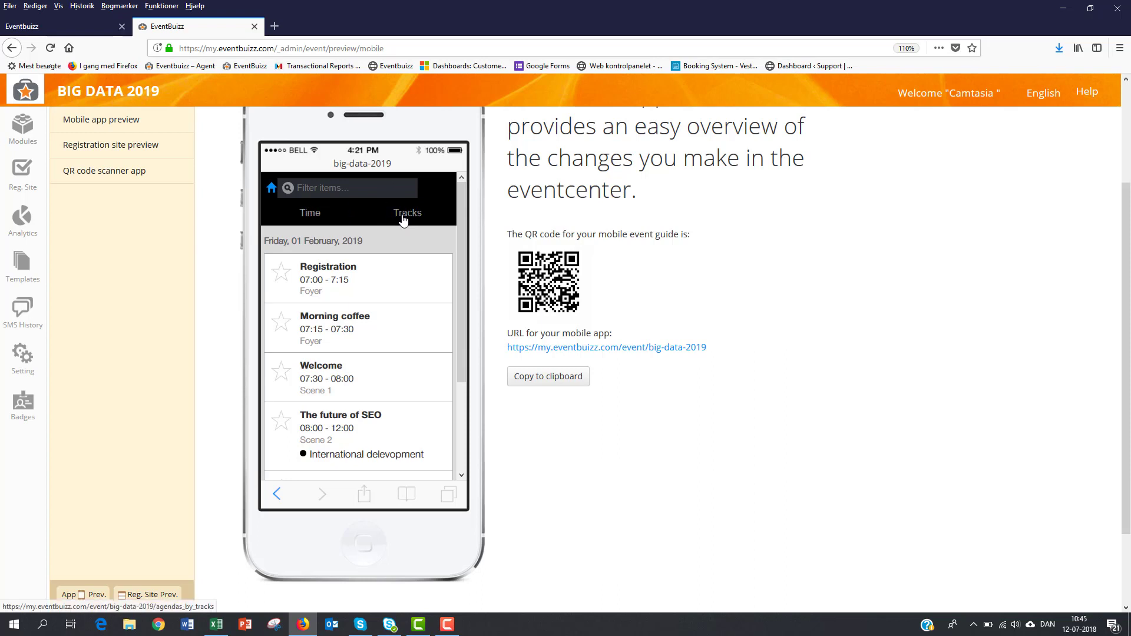
Disable Display both time and tracks in the program settings and save.
click(27, 144)
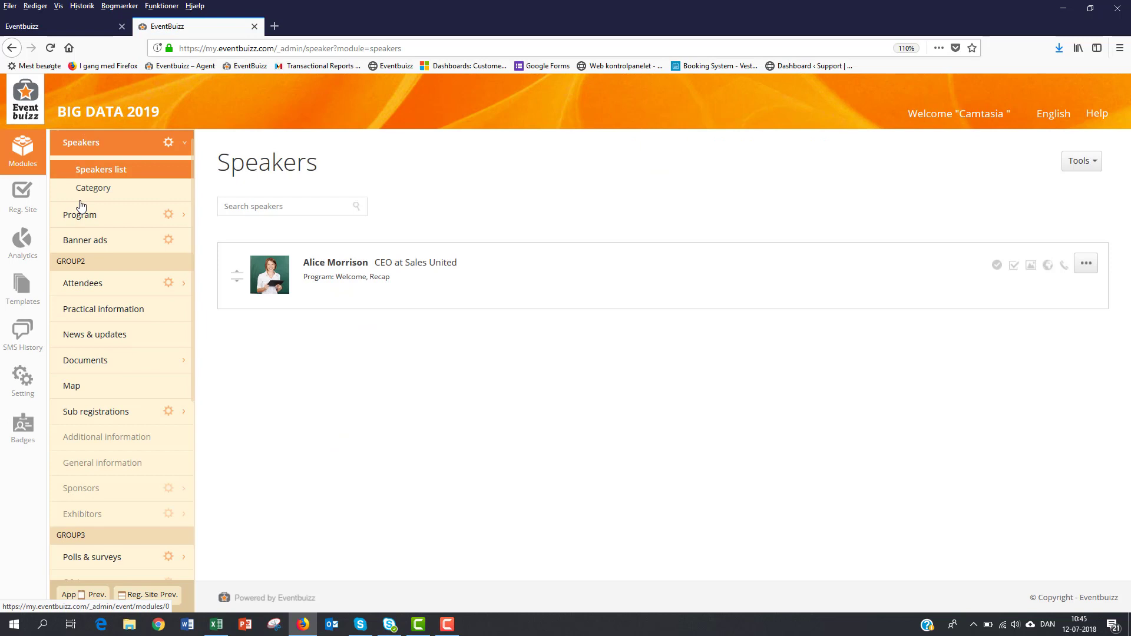
click(169, 215)
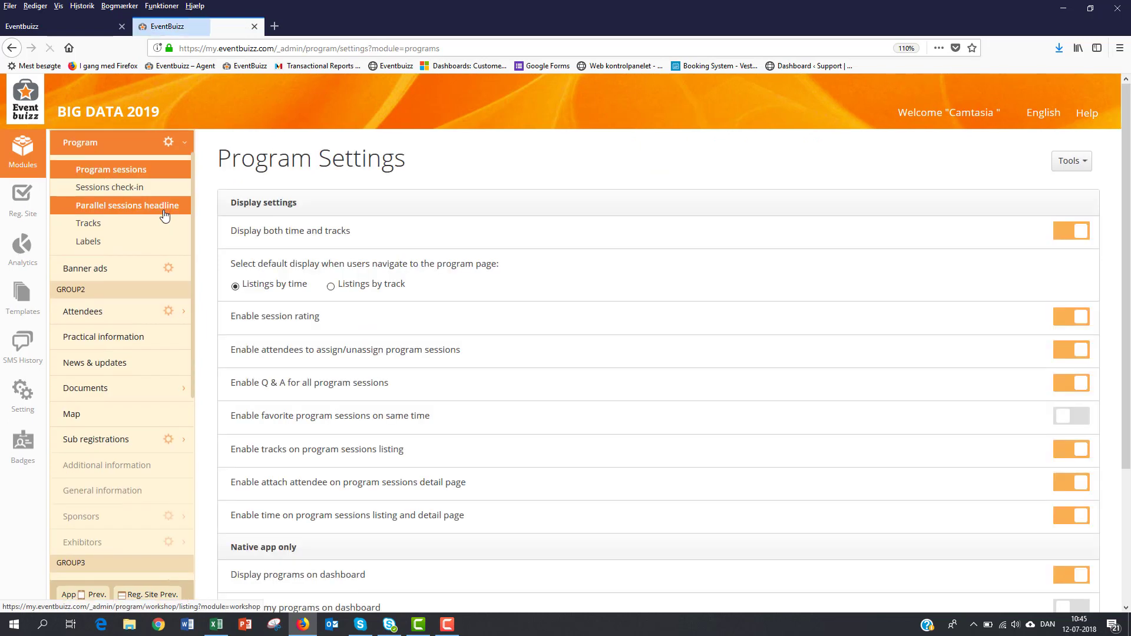
click(1064, 240)
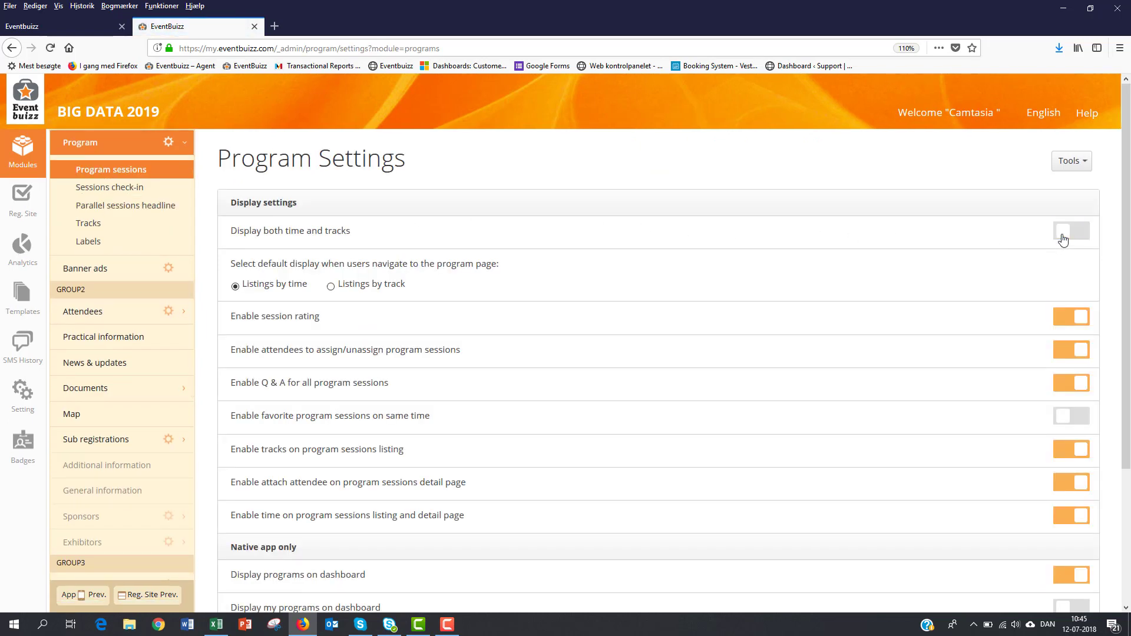
scroll(1016, 423, down, 3)
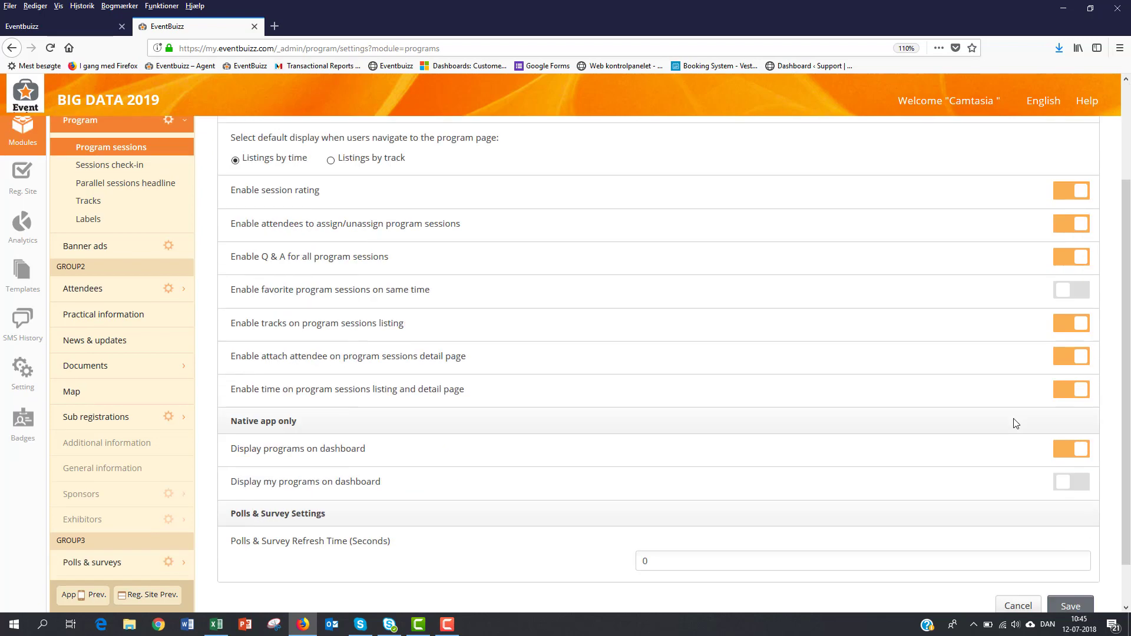
click(1072, 558)
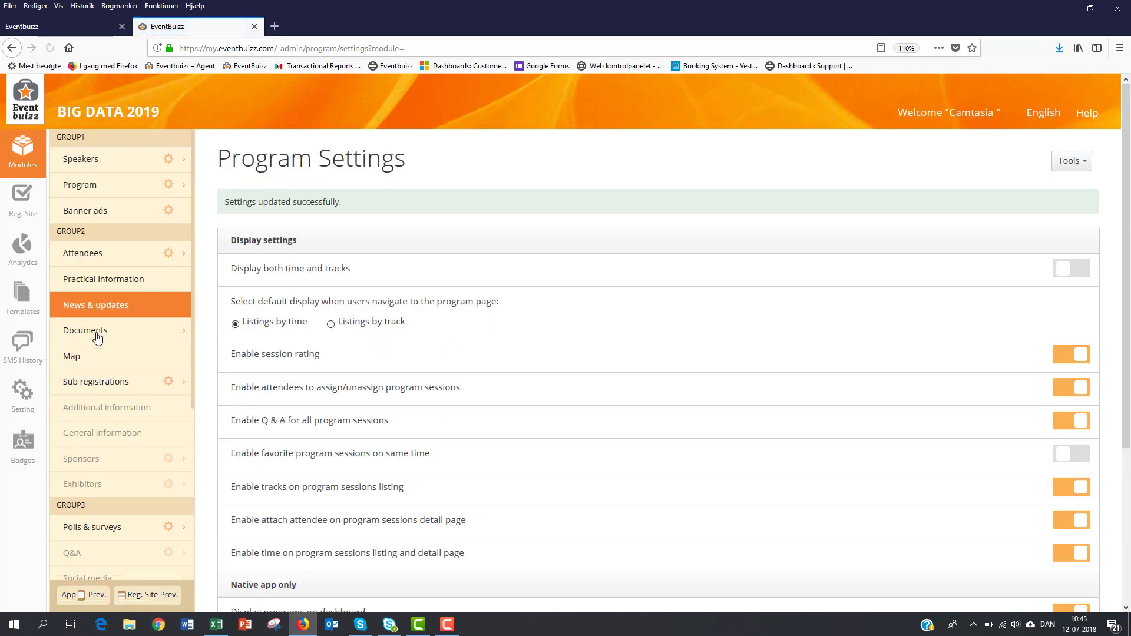
Open the program in the mobile app preview and look through its sessions with the combined time and tracks display disabled.
click(83, 594)
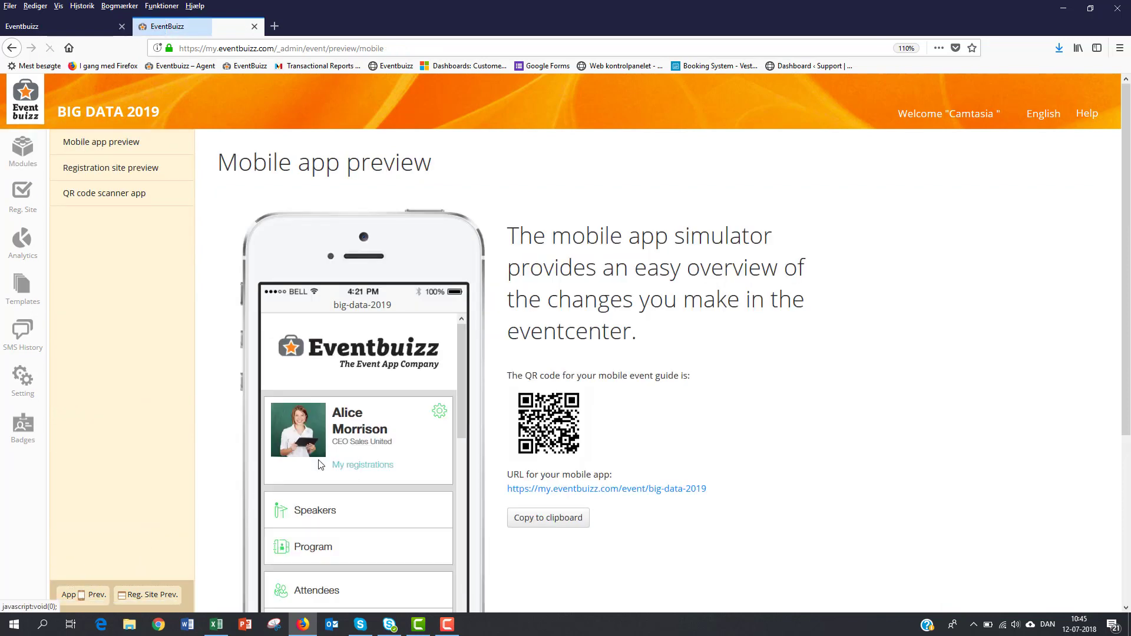
scroll(321, 511, down, 2)
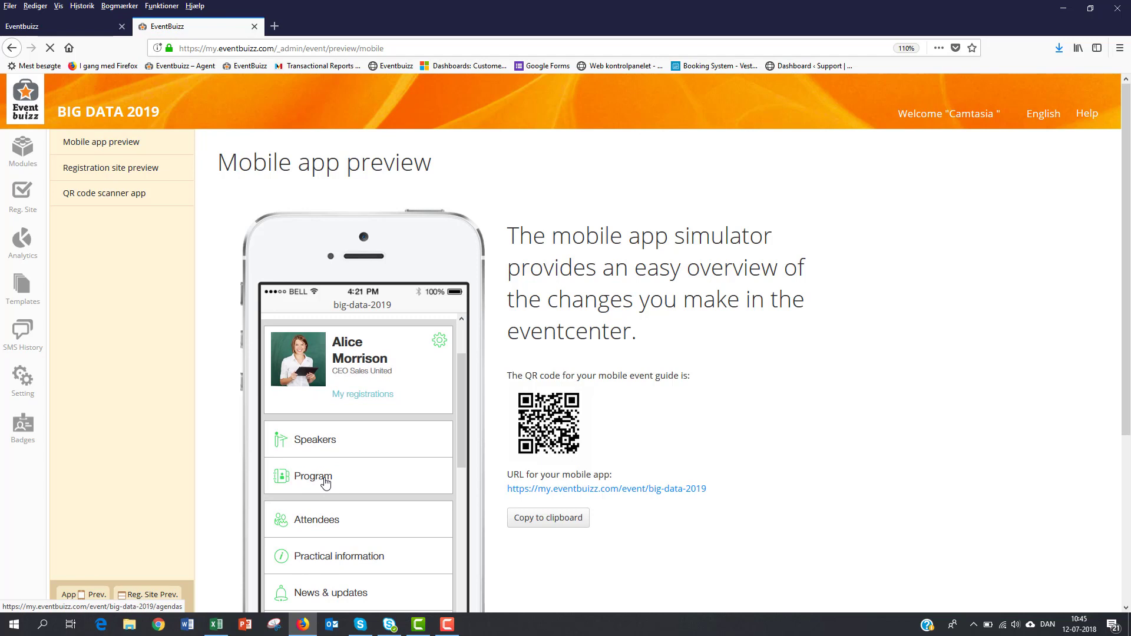
click(326, 483)
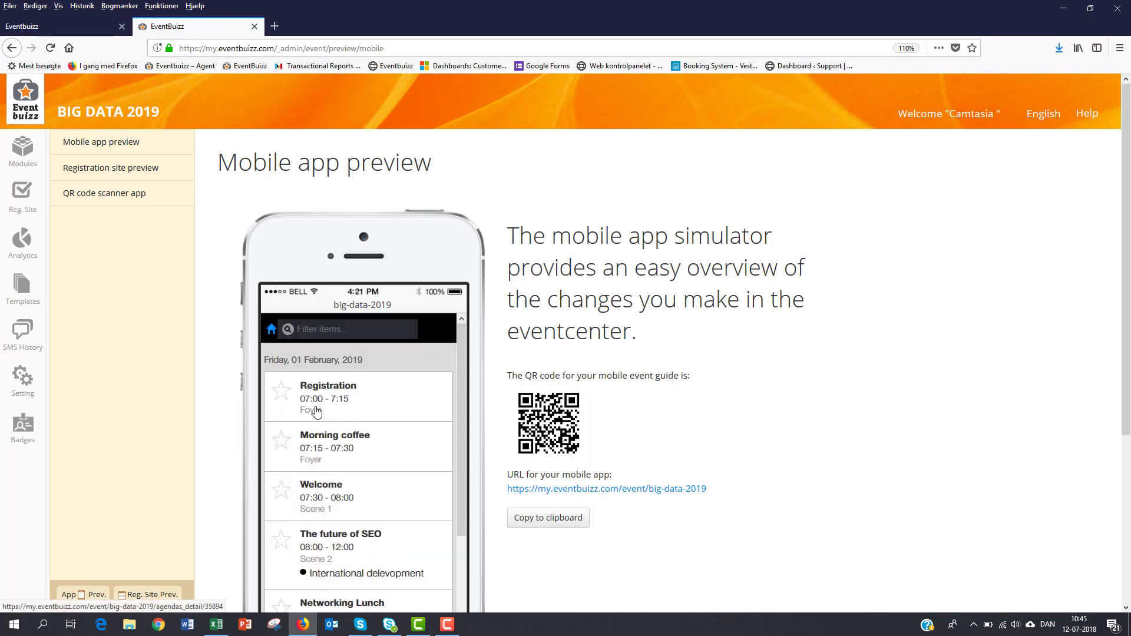
scroll(318, 560, down, 2)
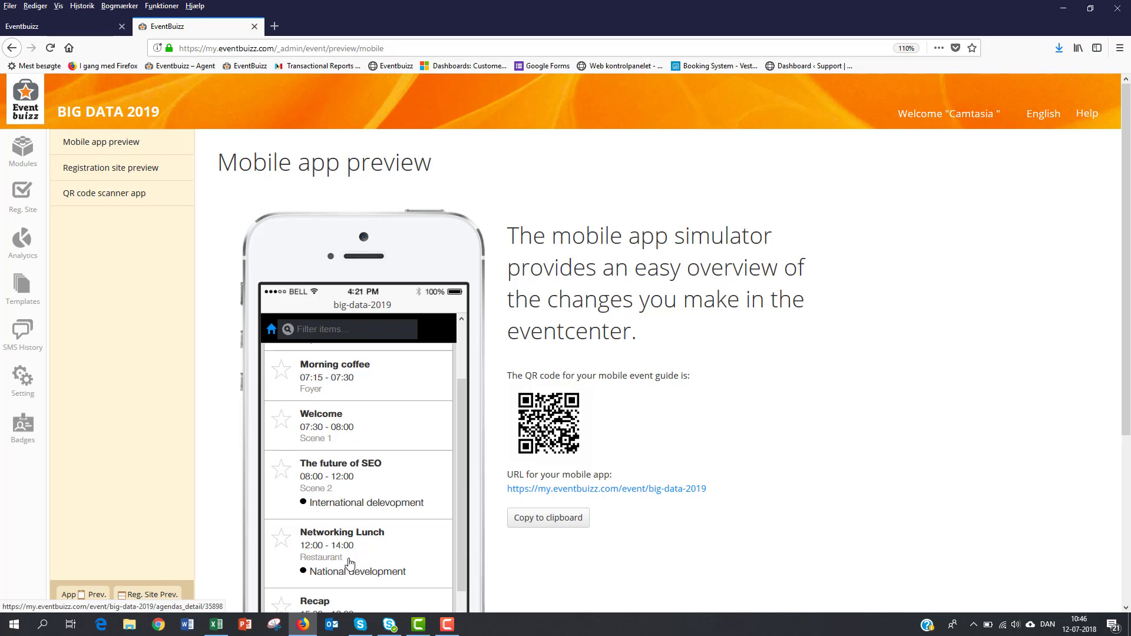
Open the list of program sessions and examine The future of SEO session.
click(24, 153)
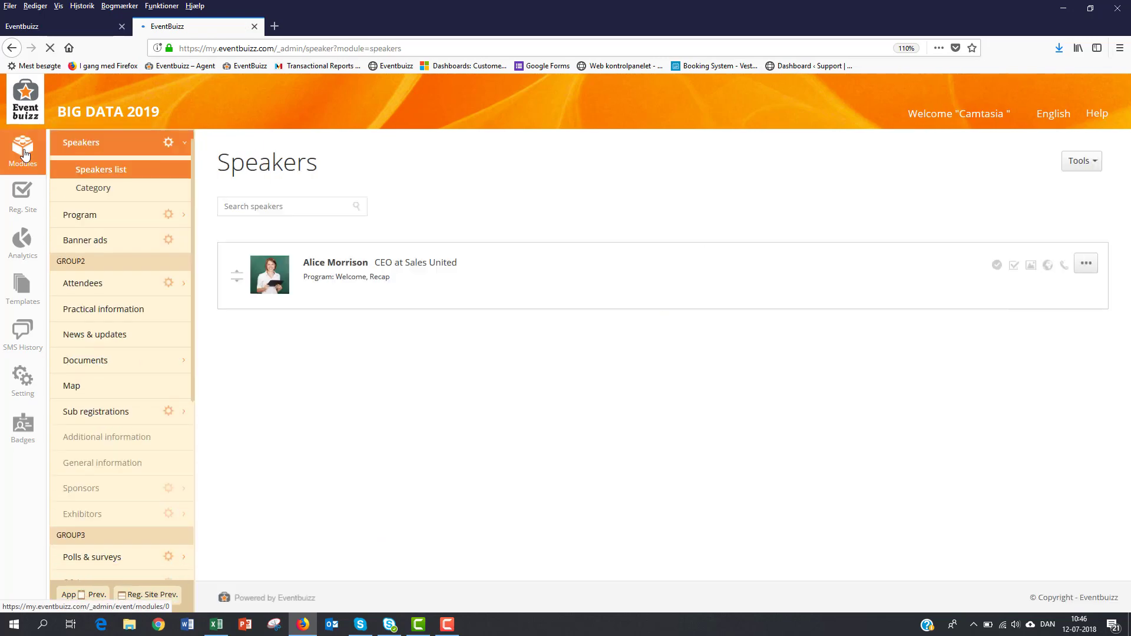
click(93, 216)
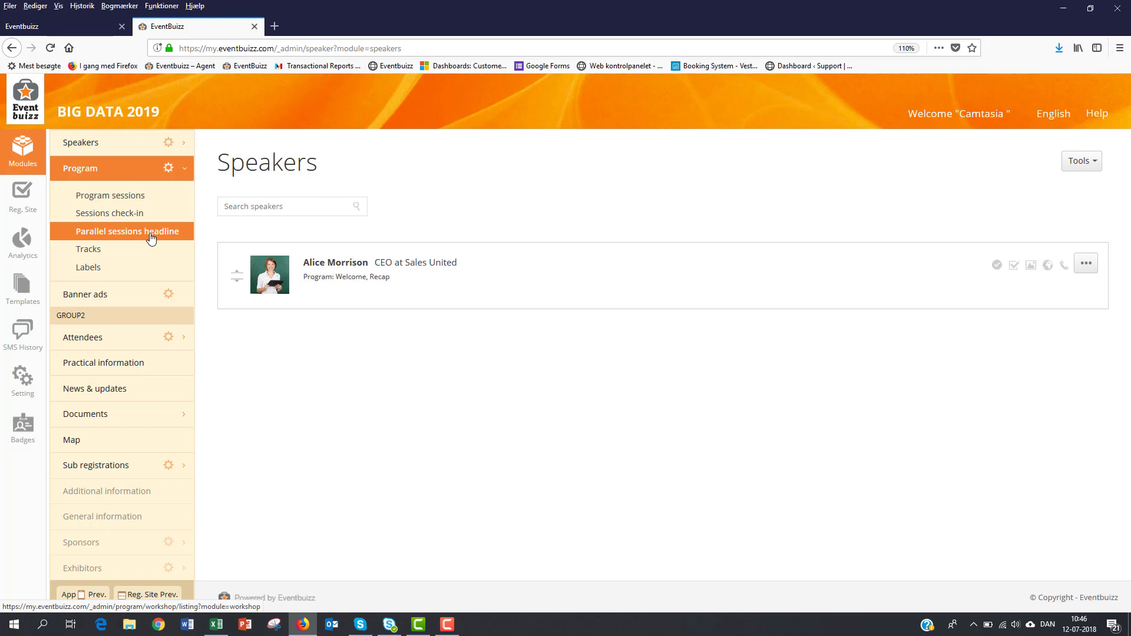
click(138, 200)
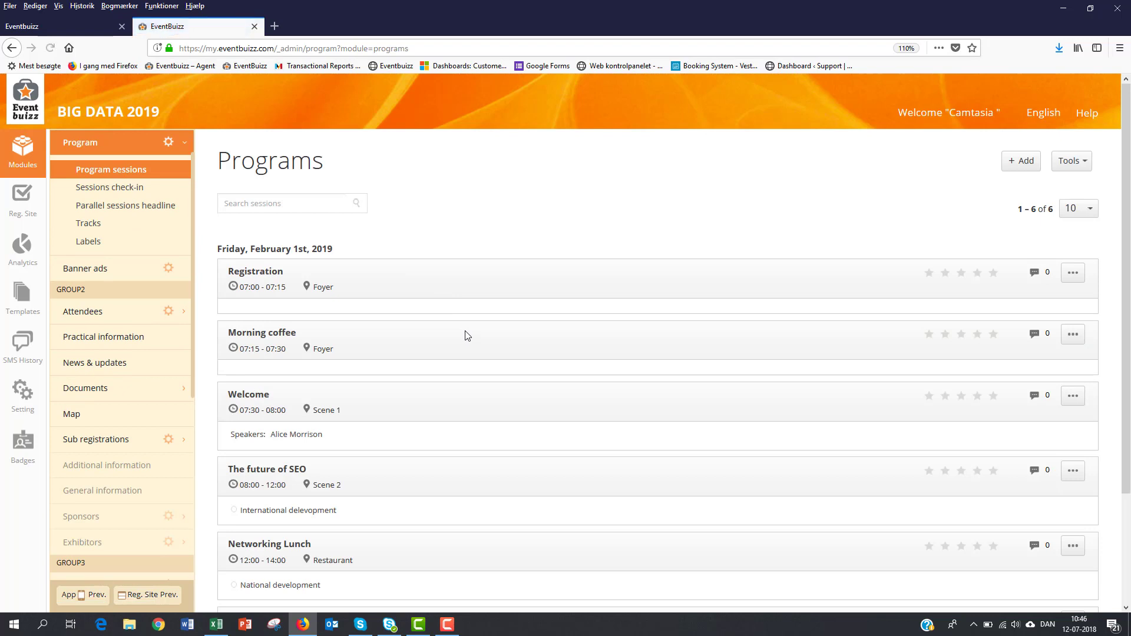
scroll(466, 334, down, 3)
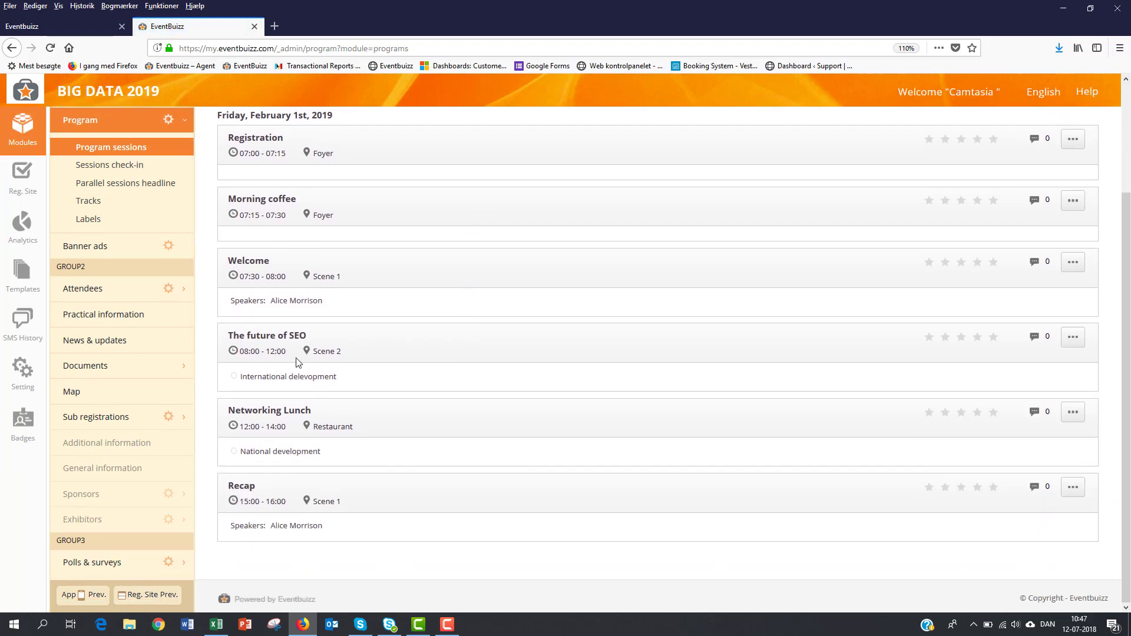
drag(231, 336, 308, 341)
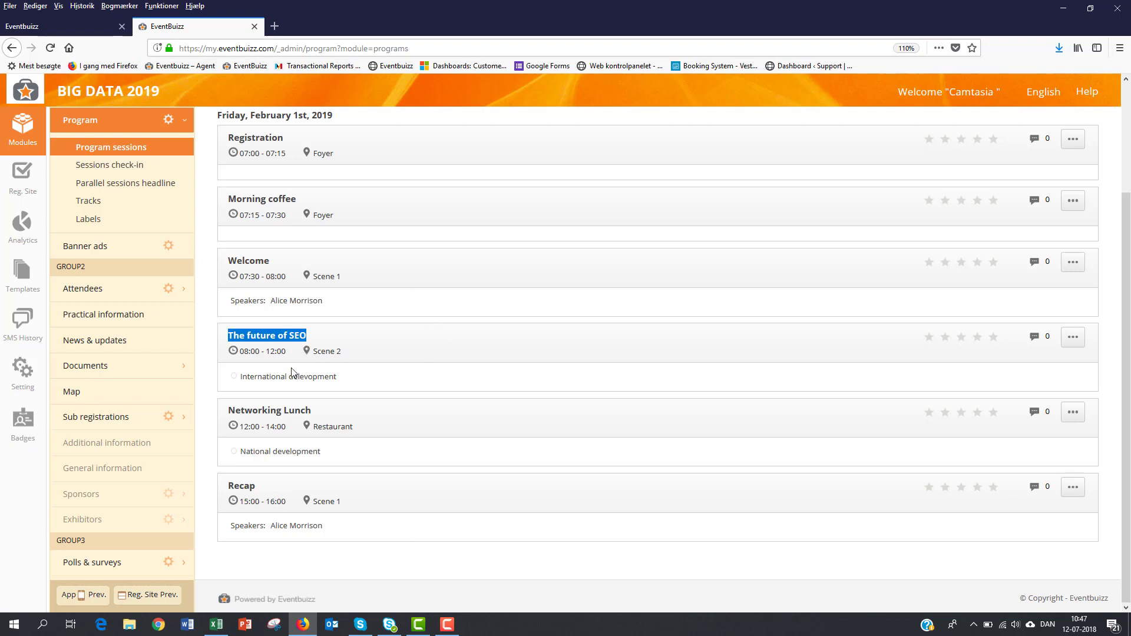
scroll(980, 368, up, 3)
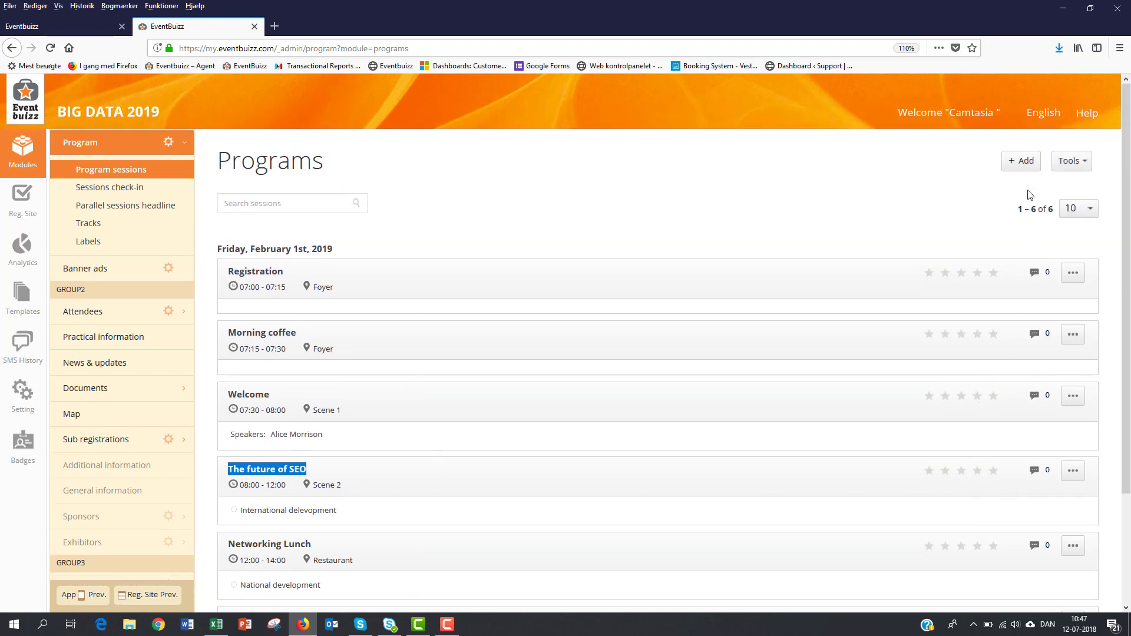
Start a new program session with the topic Email Marketing.
click(1025, 162)
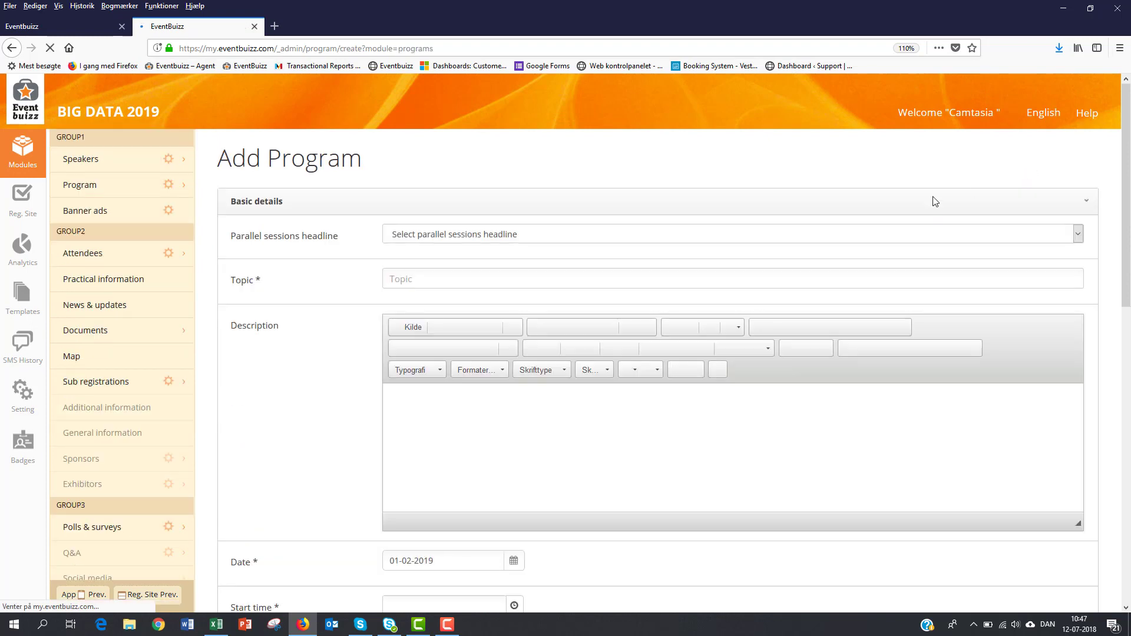
click(428, 275)
text(E)
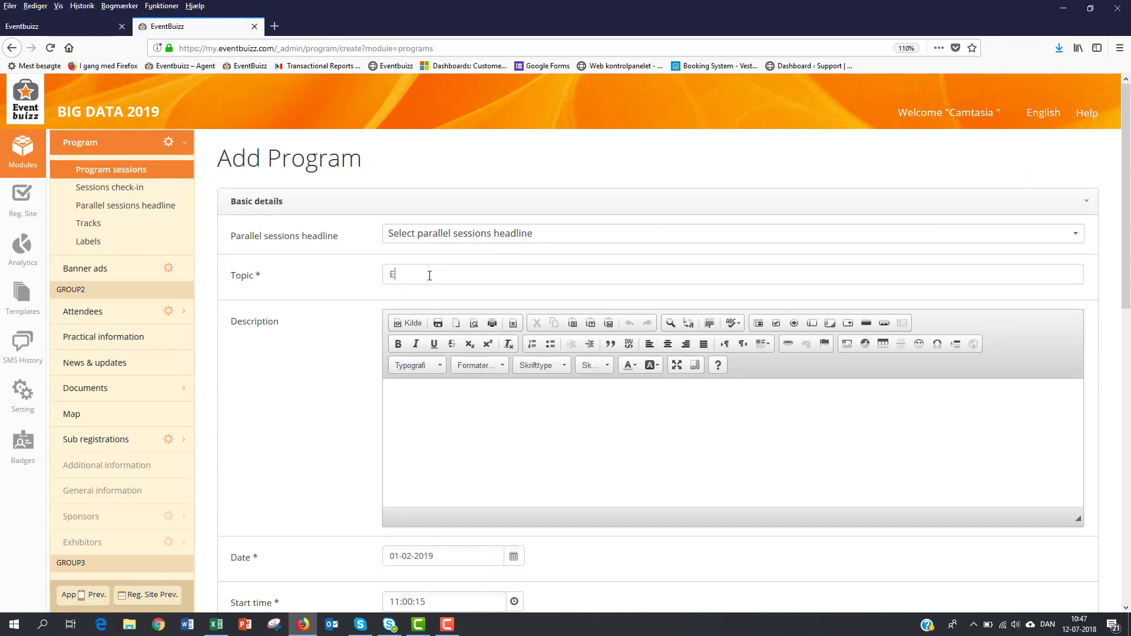
text(mail Marketing)
Set the new session's start time to 8:00:00 and its end time to 12:00:00, and save it.
scroll(513, 440, down, 3)
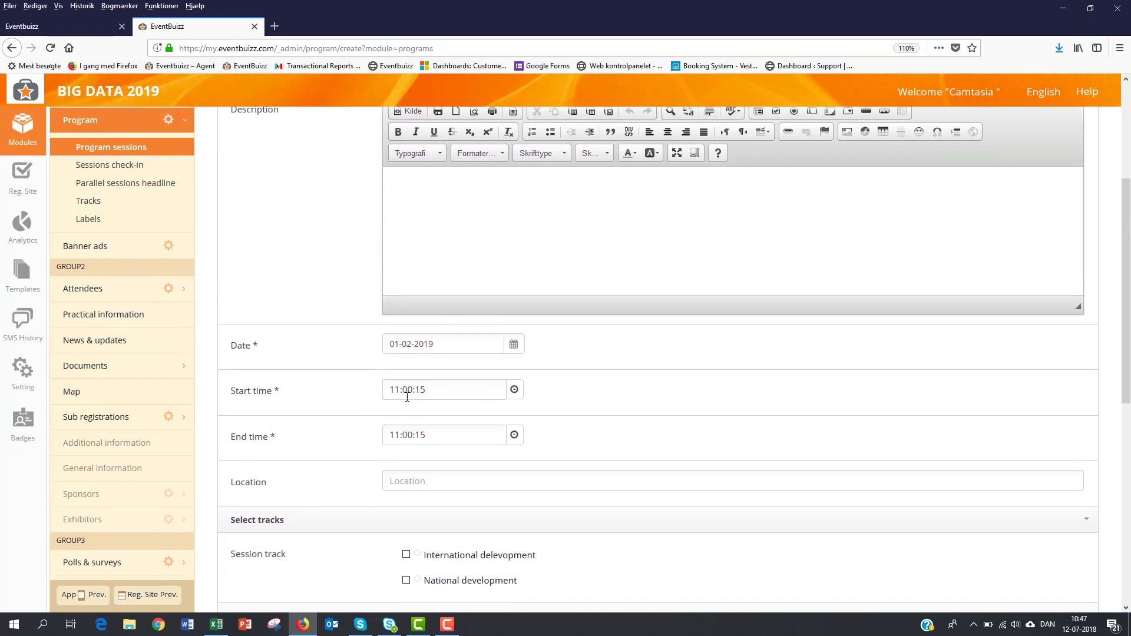
click(395, 390)
text(09)
text(:00)
key(Delete)
key(Delete)
key(Delete)
key(Delete)
key(Delete)
key(Tab)
key(BackSpace)
key(BackSpace)
text(12)
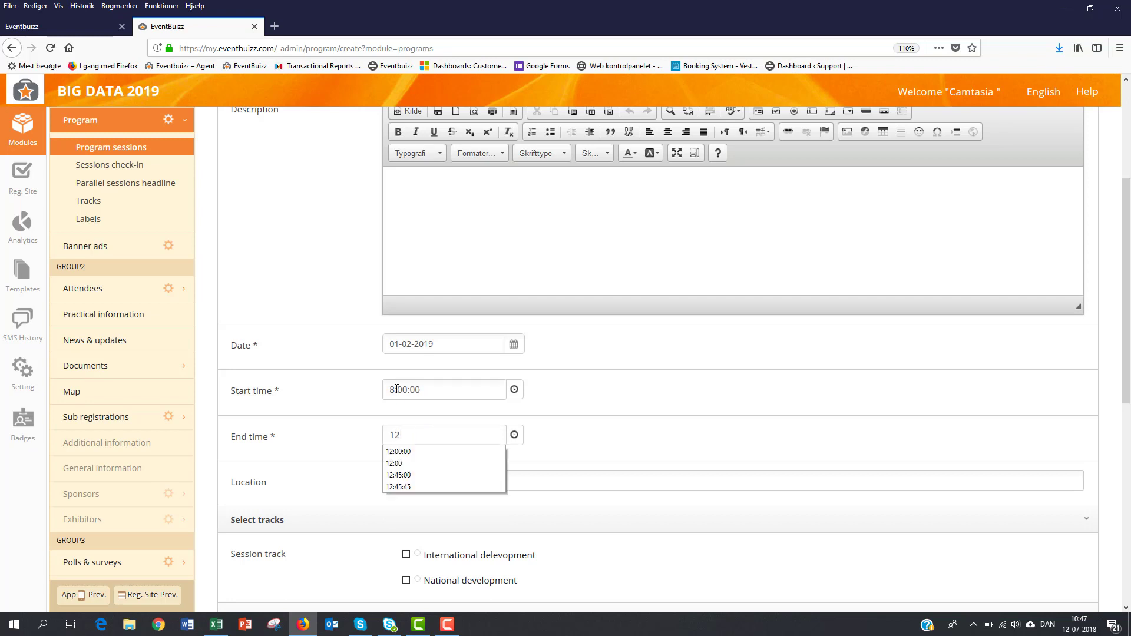
text(:00)
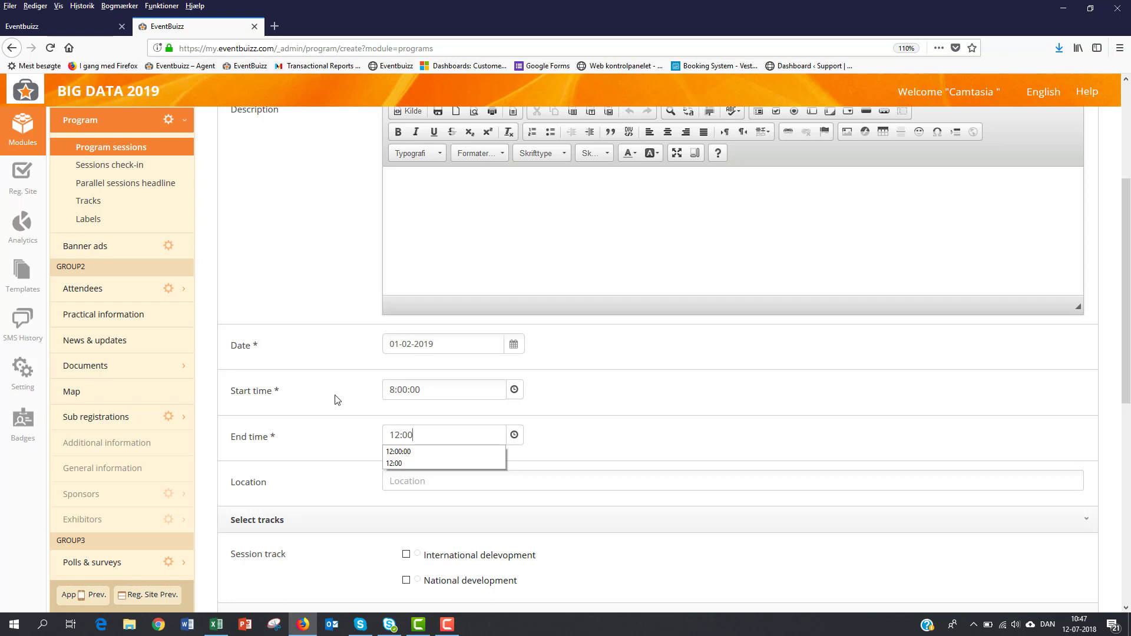
click(331, 452)
scroll(701, 497, down, 8)
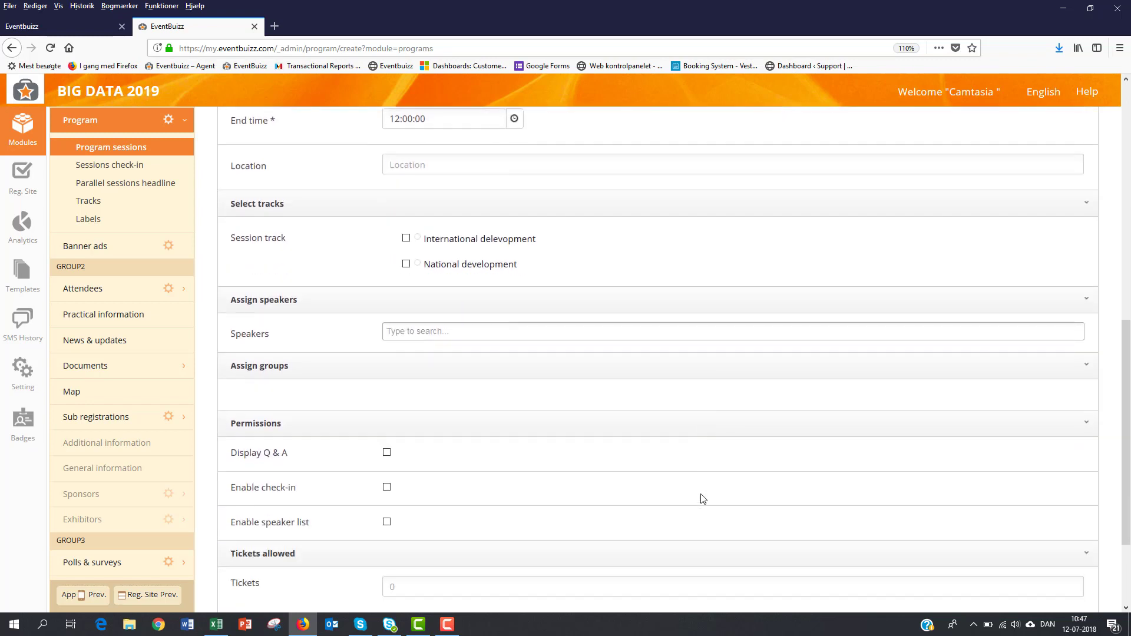
click(1059, 516)
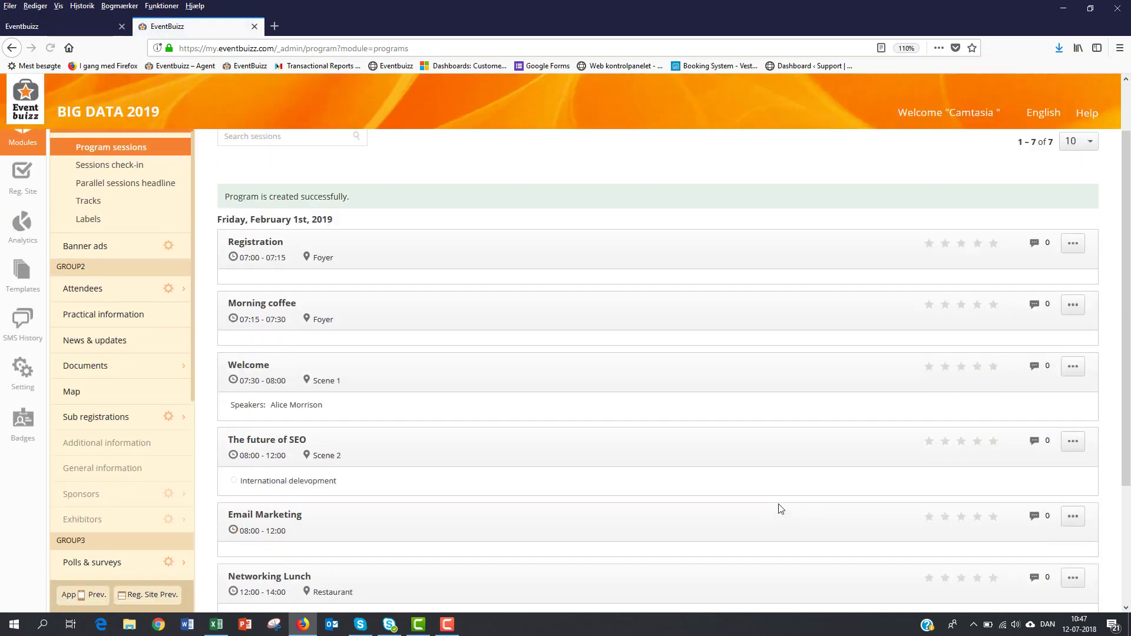
Look over the session list and the blank form for adding a parallel sessions headline, and return to the headline list.
scroll(781, 508, down, 4)
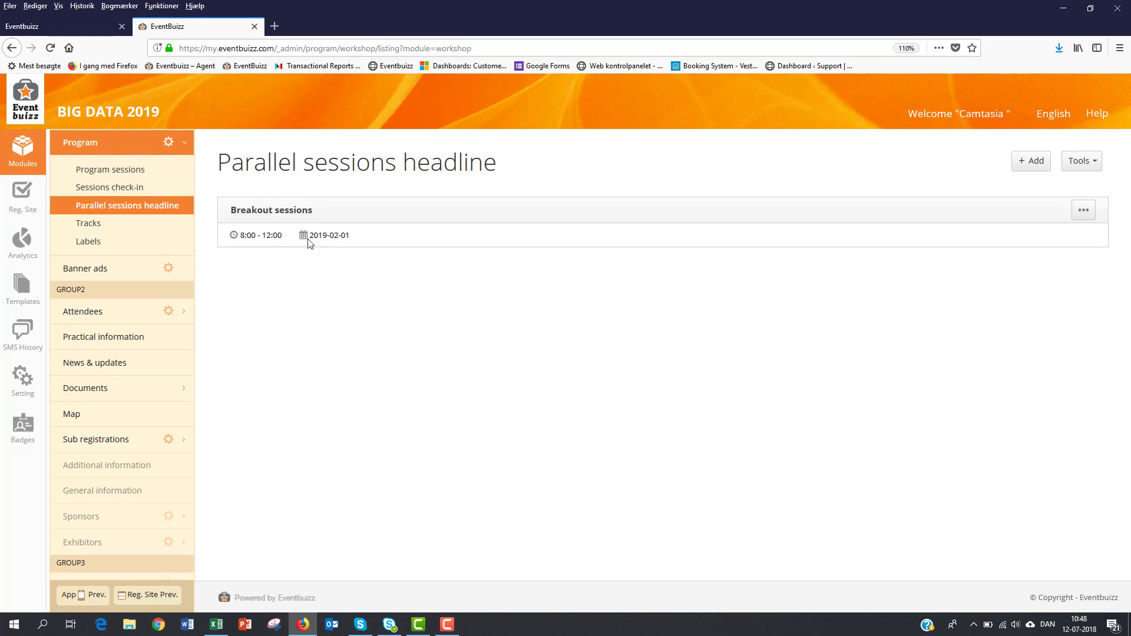
click(1024, 170)
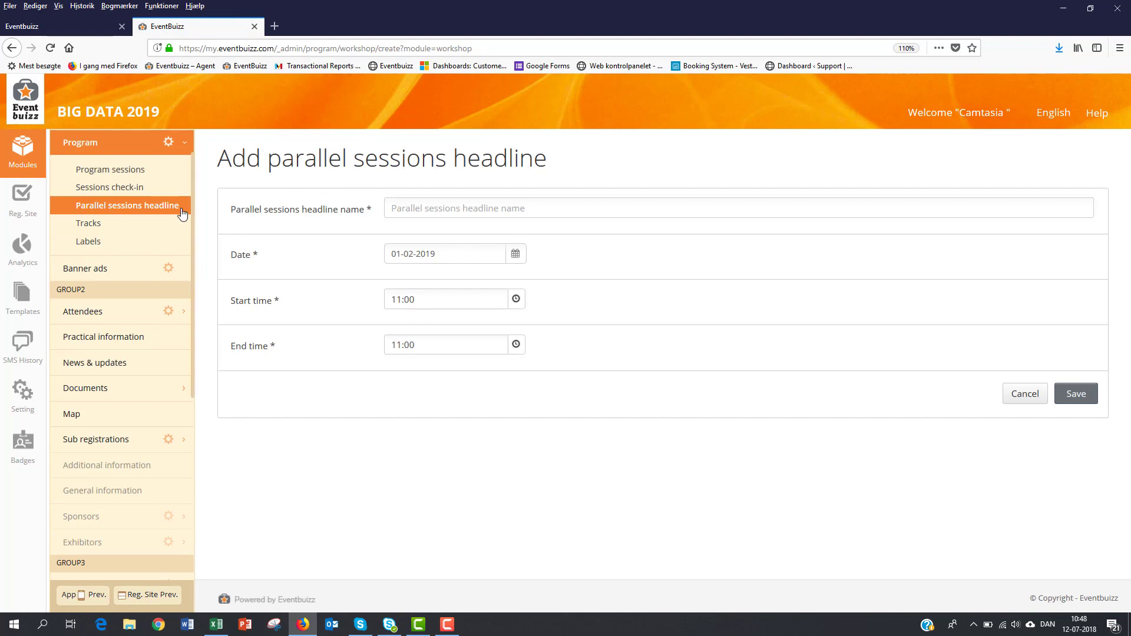
click(164, 209)
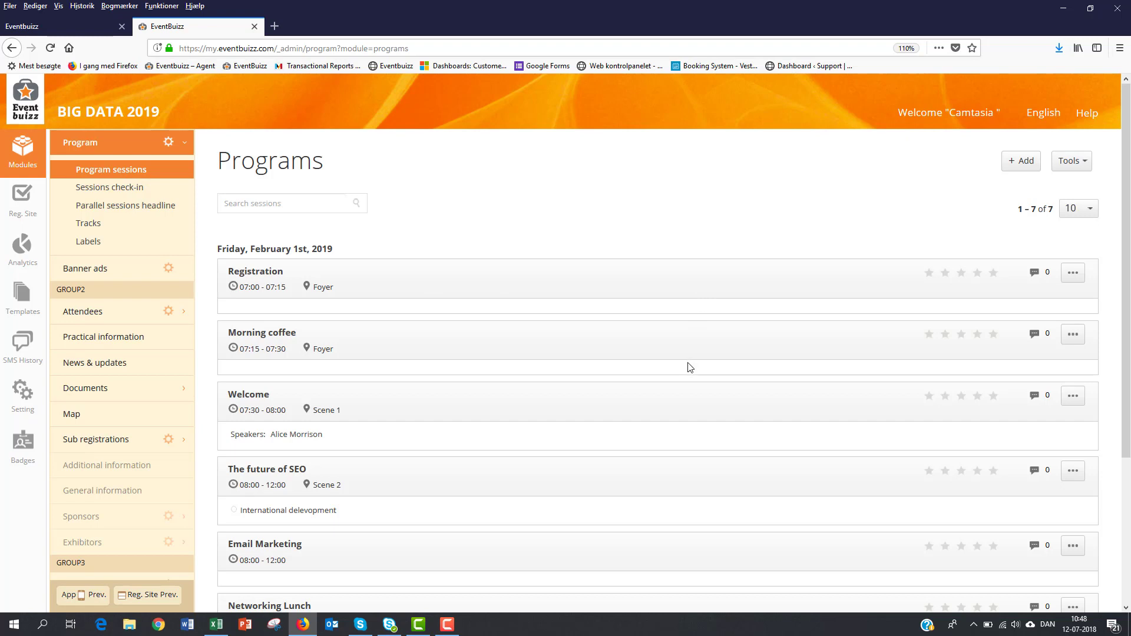
Assign The future of SEO session to the Breakout sessions headline through quick edit and save it.
scroll(690, 372, down, 4)
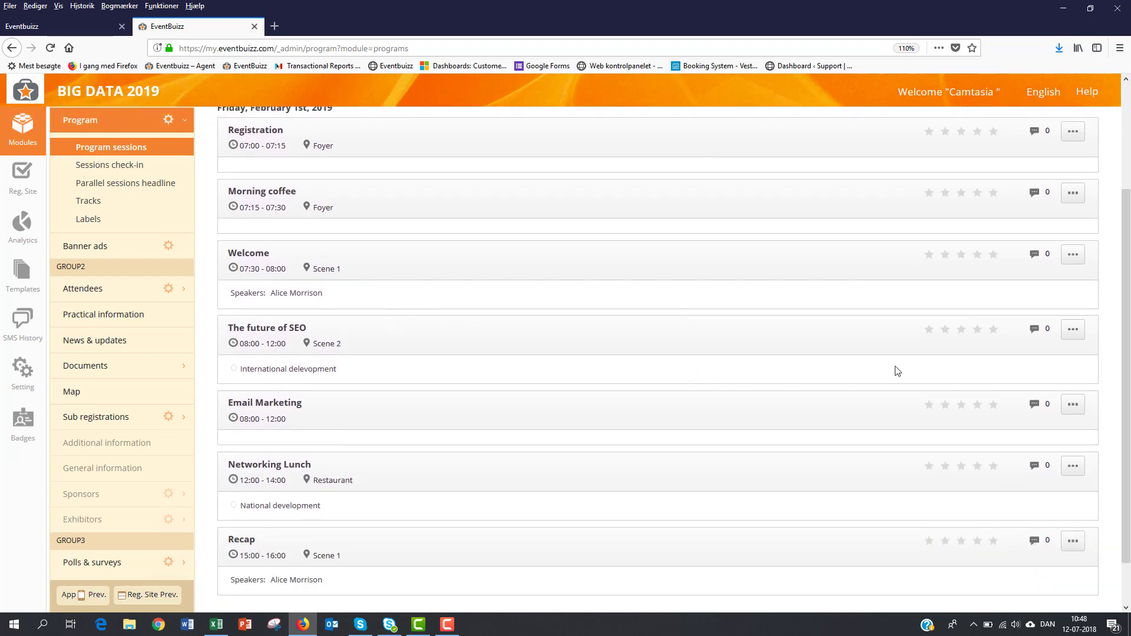
click(1074, 331)
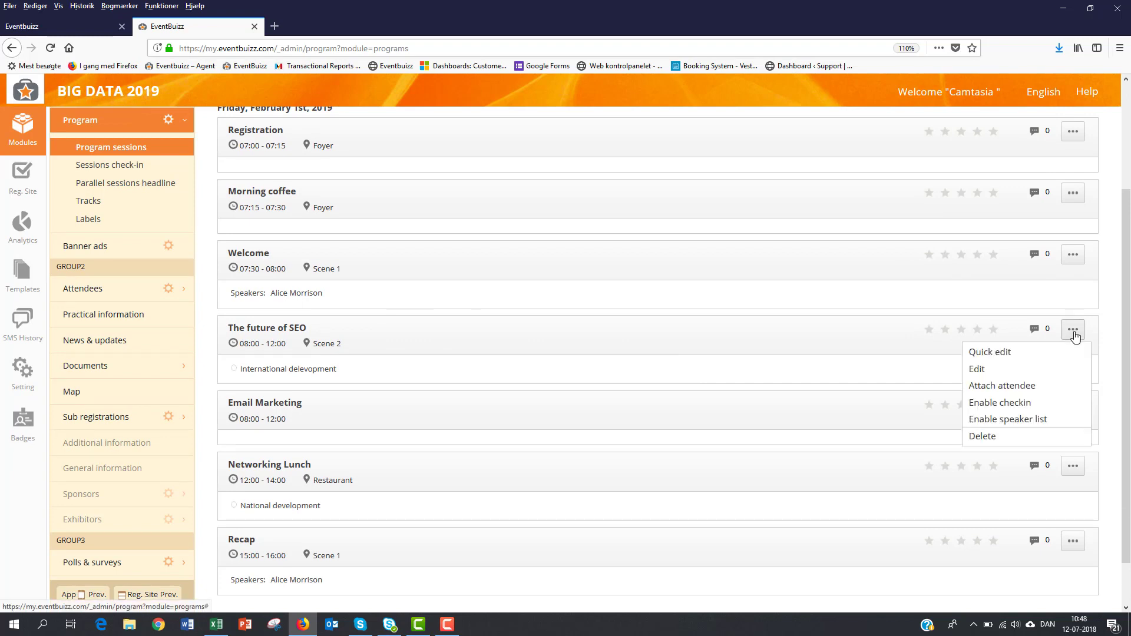
click(1037, 354)
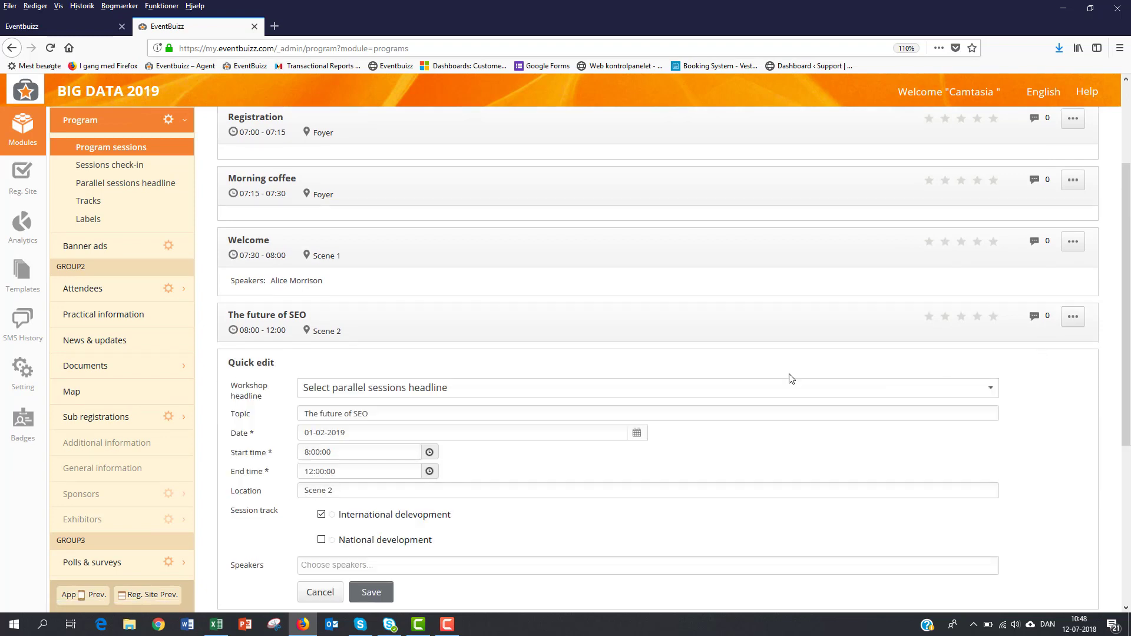
click(373, 391)
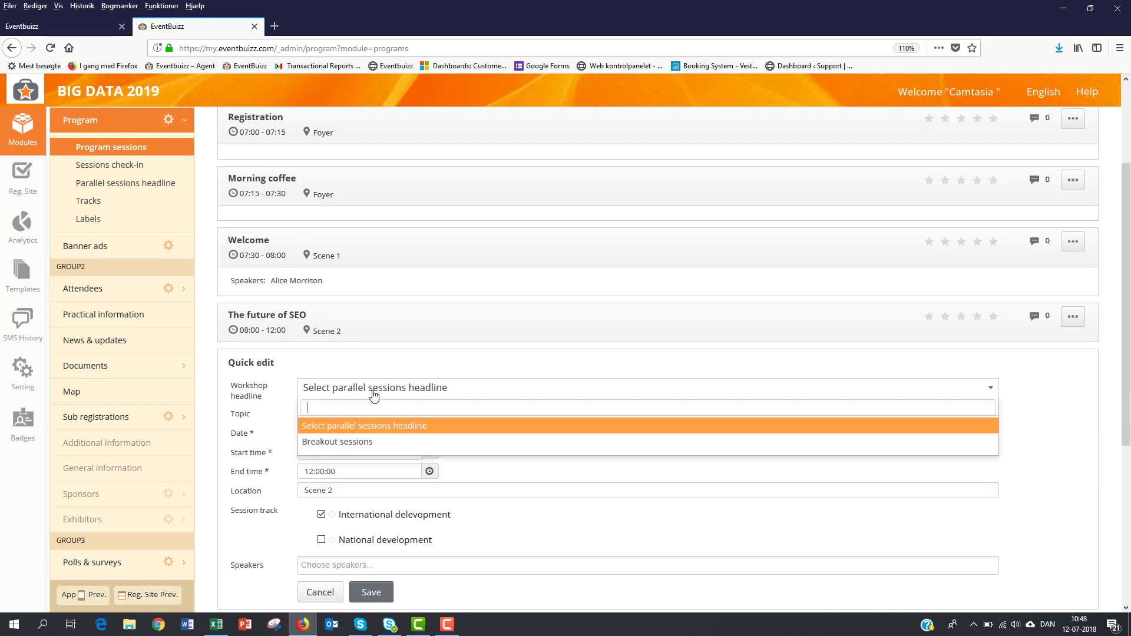
click(368, 442)
scroll(386, 489, down, 1)
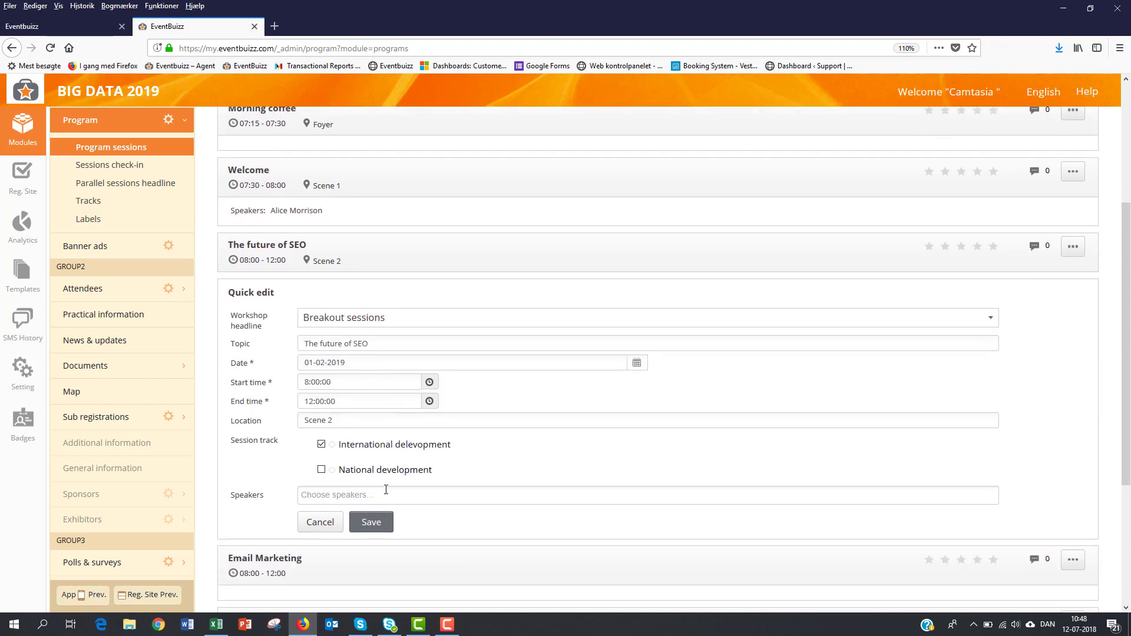
click(372, 522)
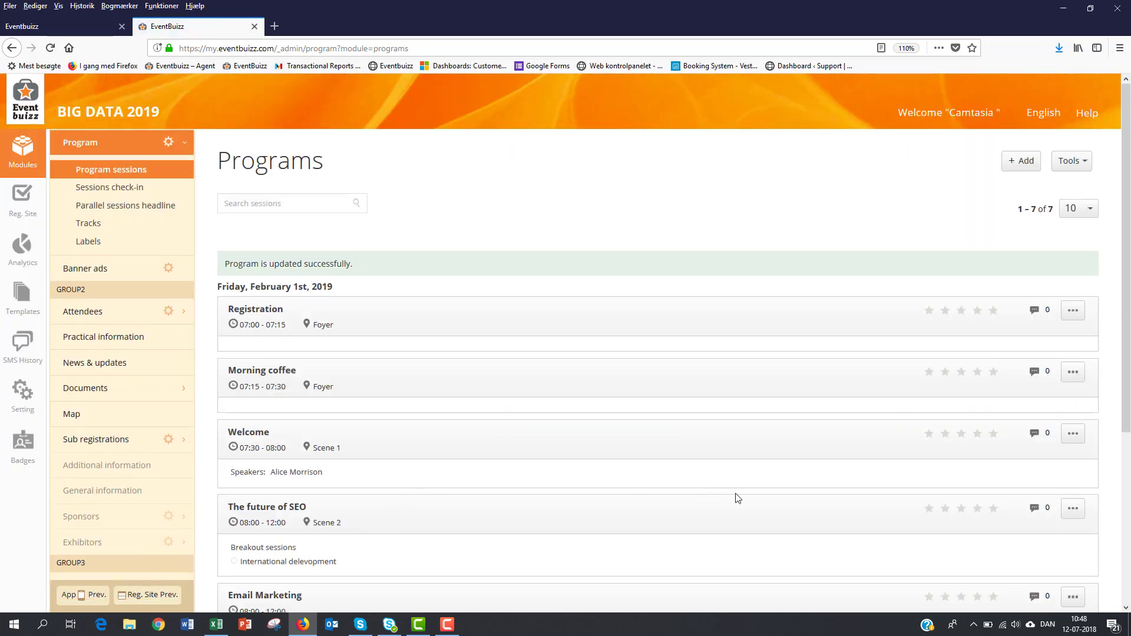
Assign the Email Marketing session to the Breakout sessions headline through quick edit and save it.
scroll(737, 495, down, 3)
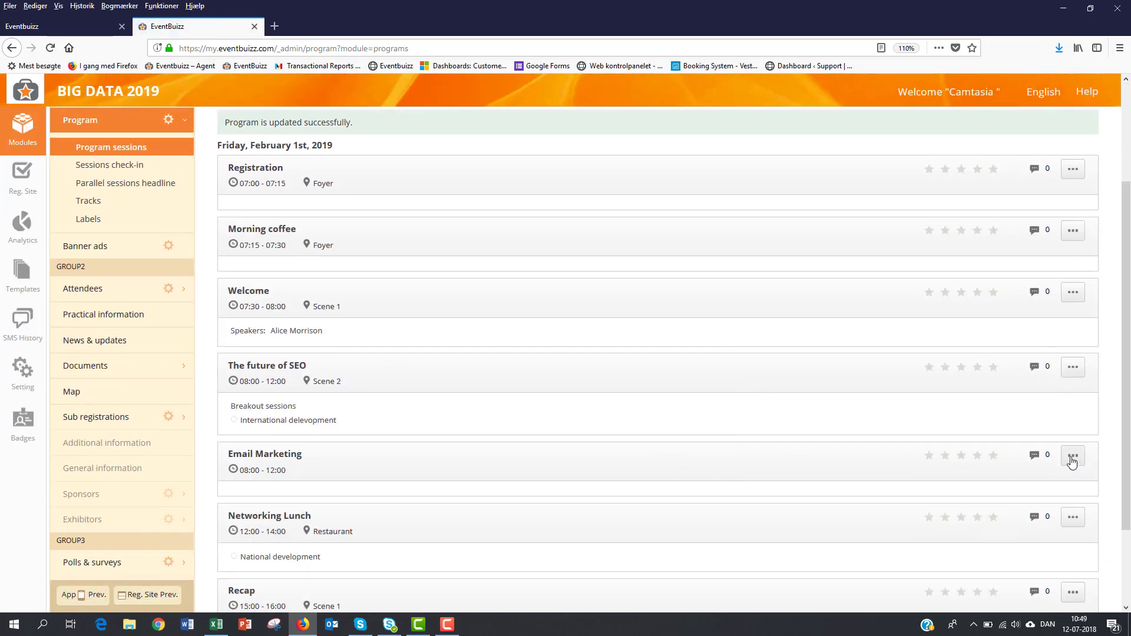
click(1072, 458)
click(1057, 483)
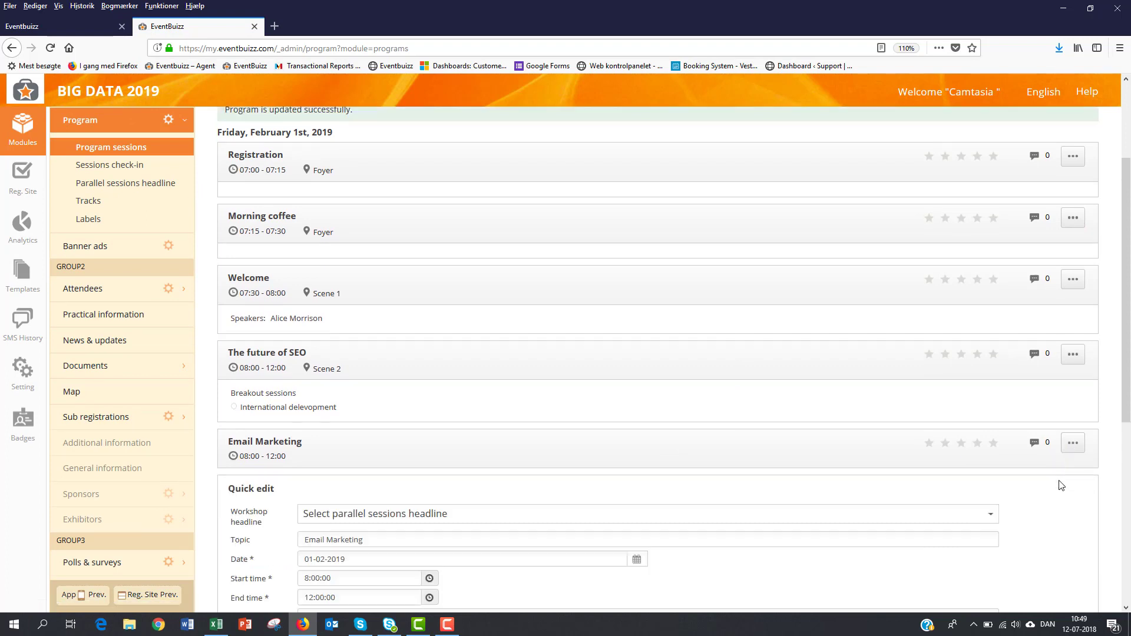
click(591, 517)
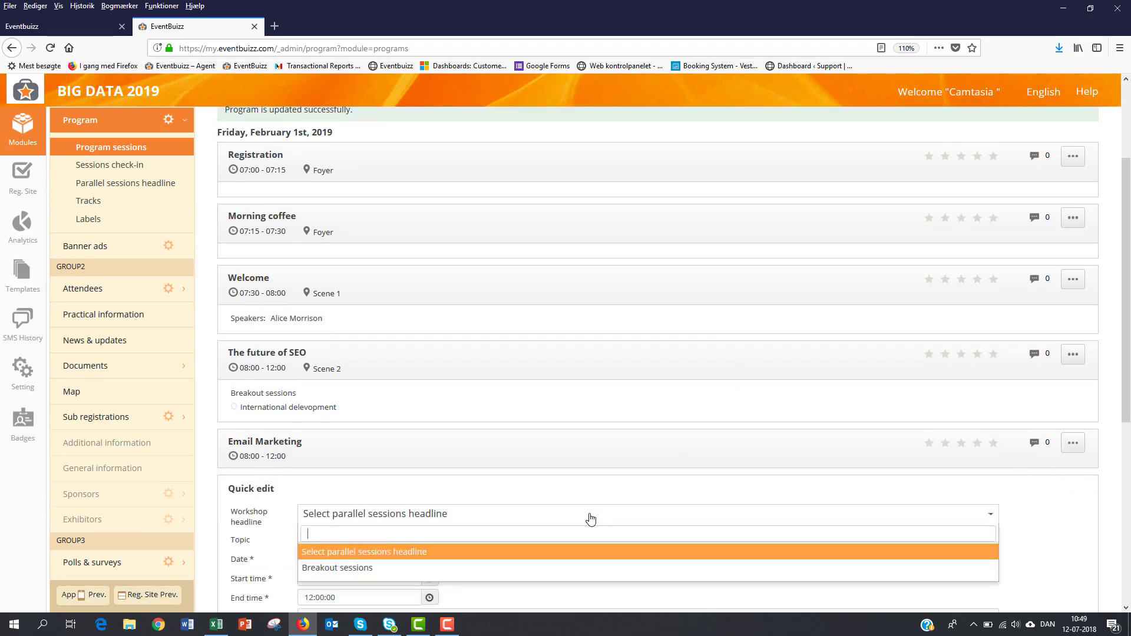
click(557, 568)
scroll(732, 540, down, 5)
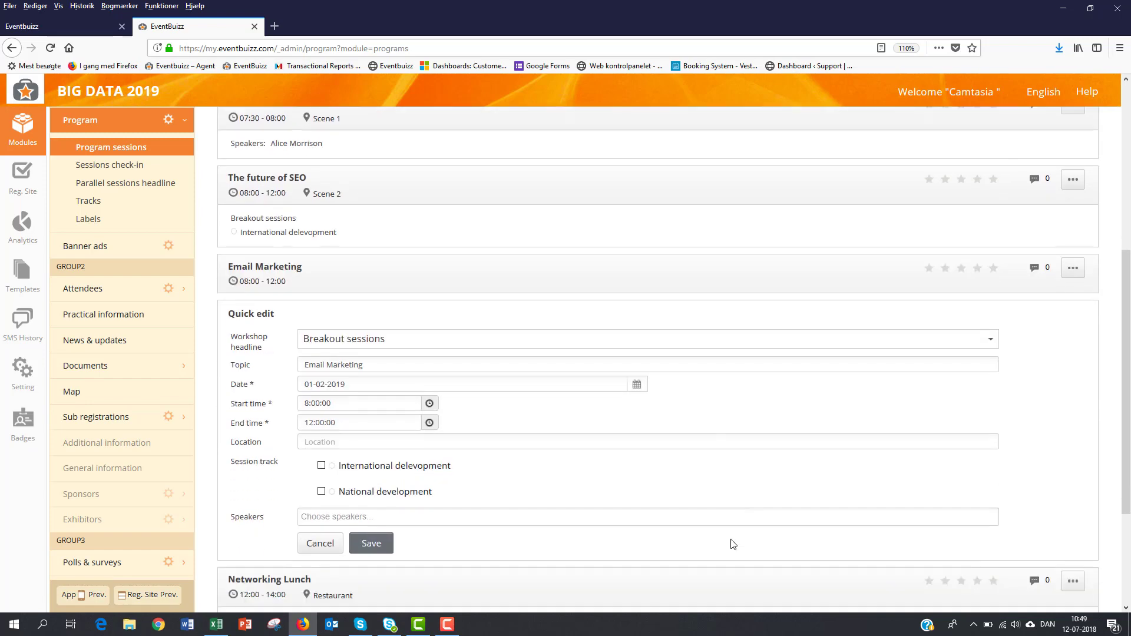
click(384, 443)
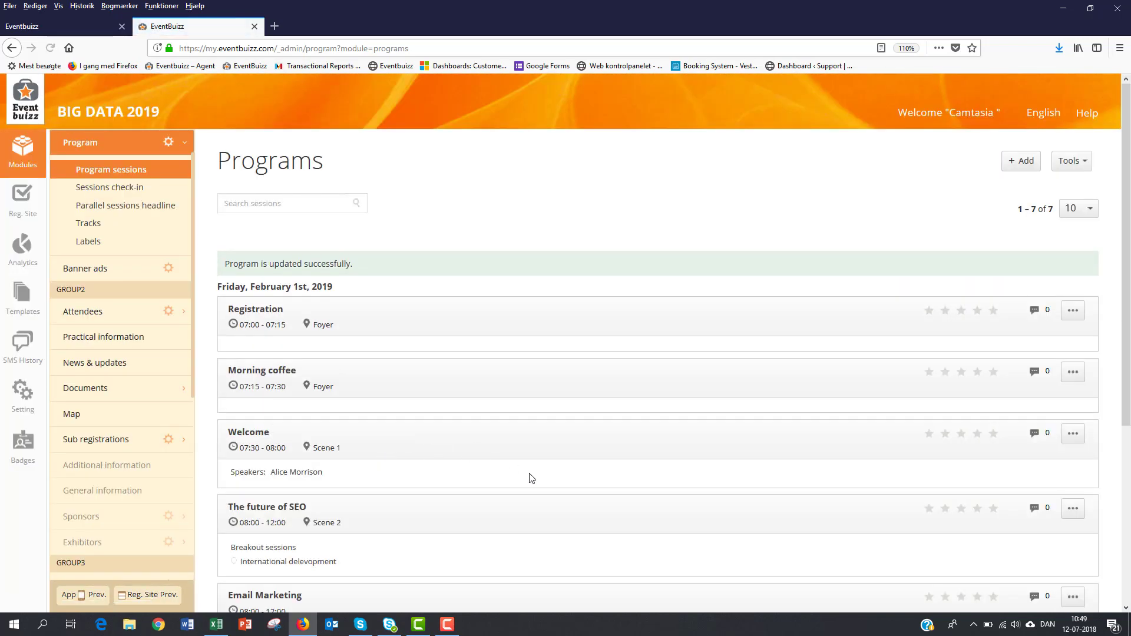
Open the mobile app preview and examine how the program shows the Breakout sessions headline and its grouped sessions.
scroll(529, 472, down, 3)
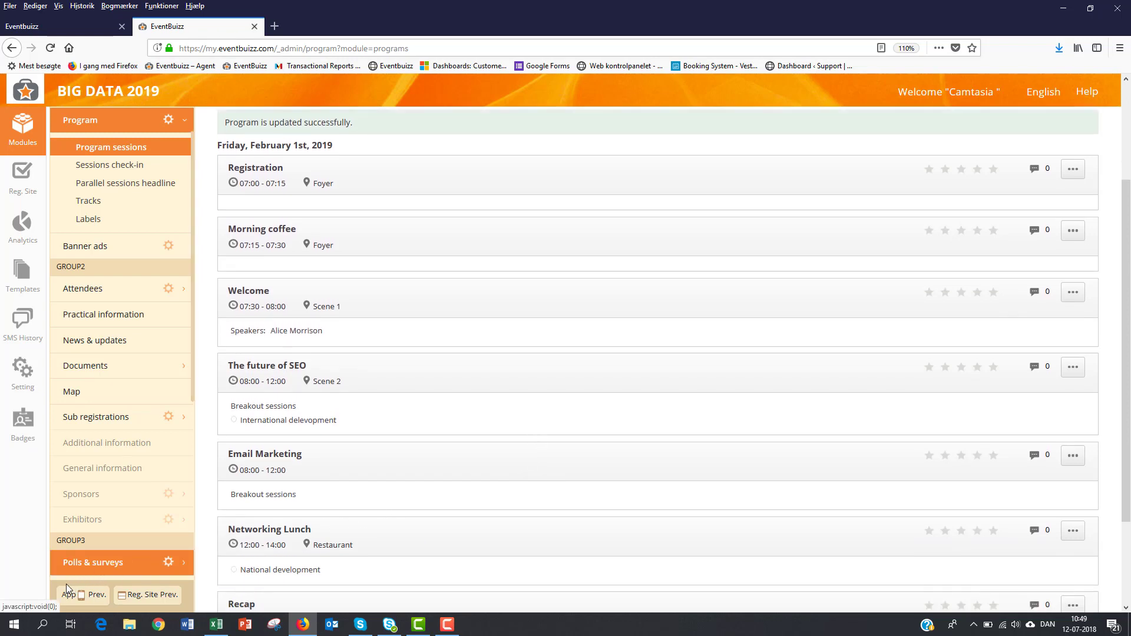
click(91, 600)
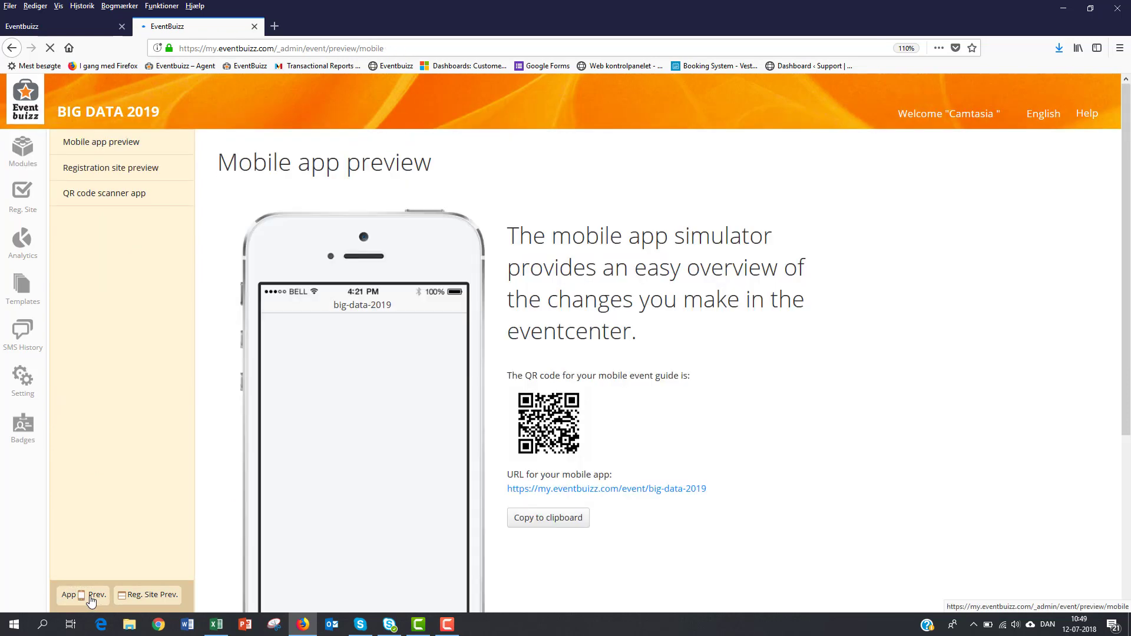
scroll(772, 519, down, 3)
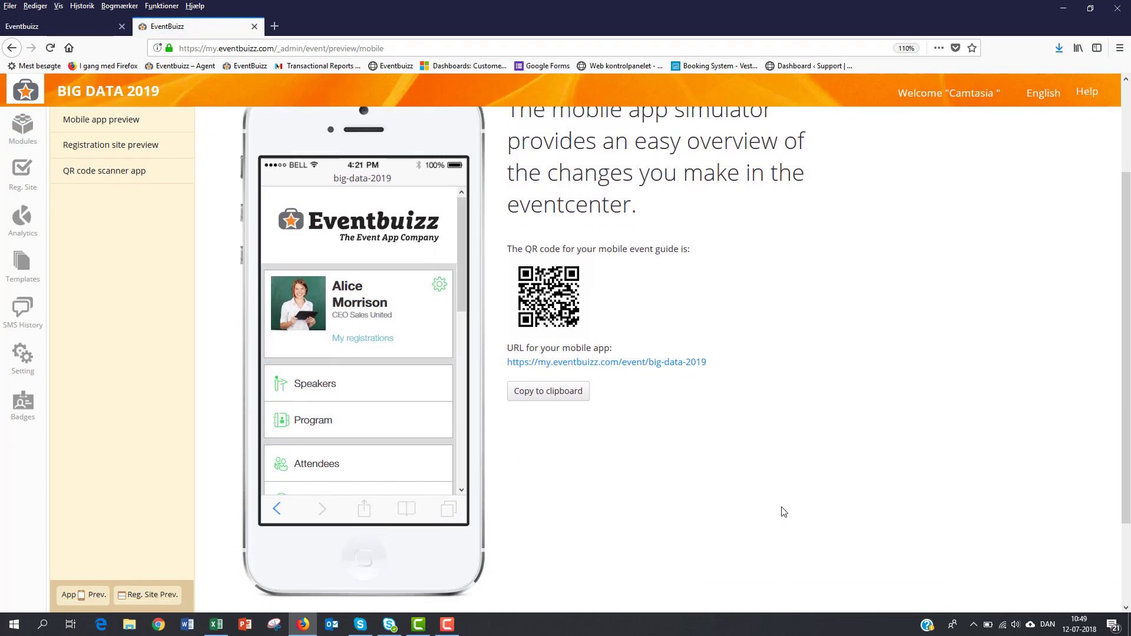
click(302, 408)
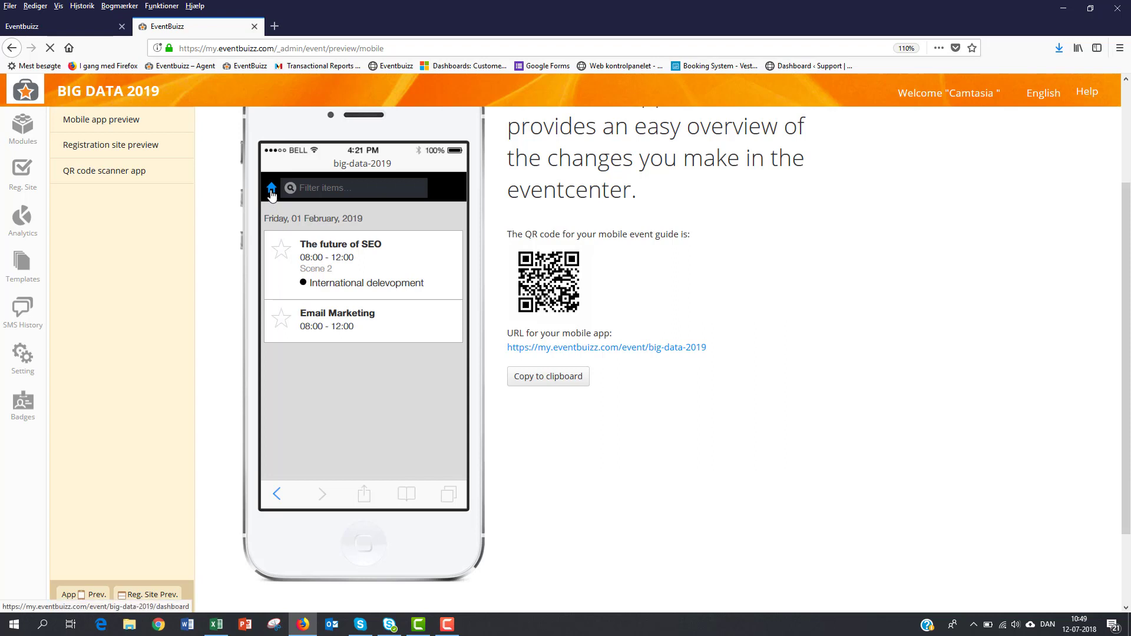
click(271, 192)
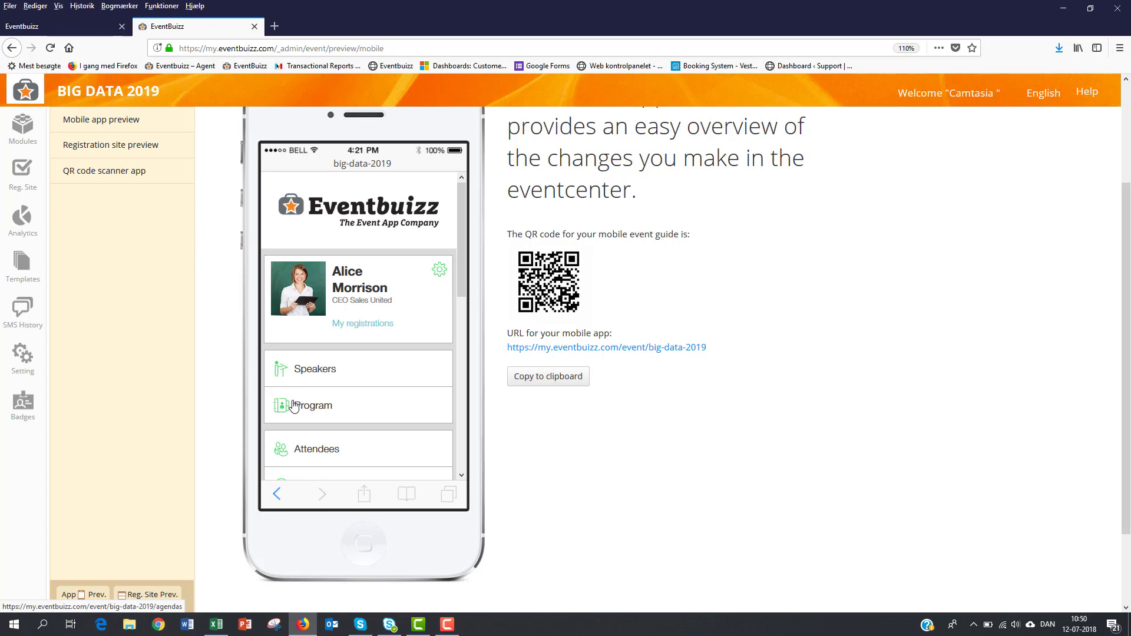
click(321, 413)
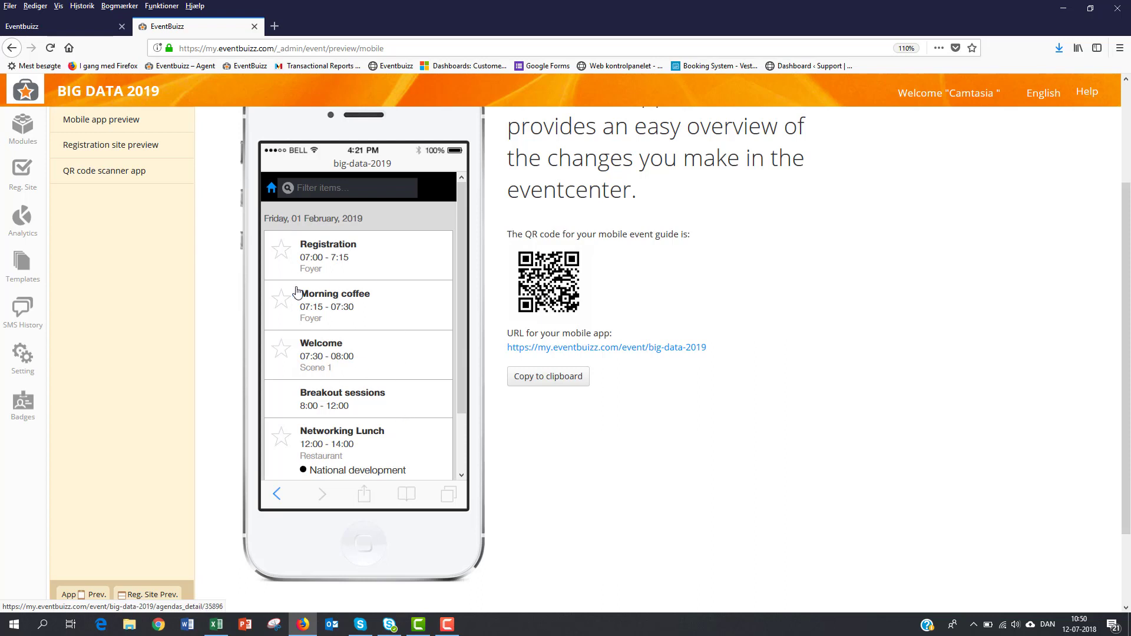
Return to the list of program sessions and look over the sessions for February 1st, 2019.
click(30, 135)
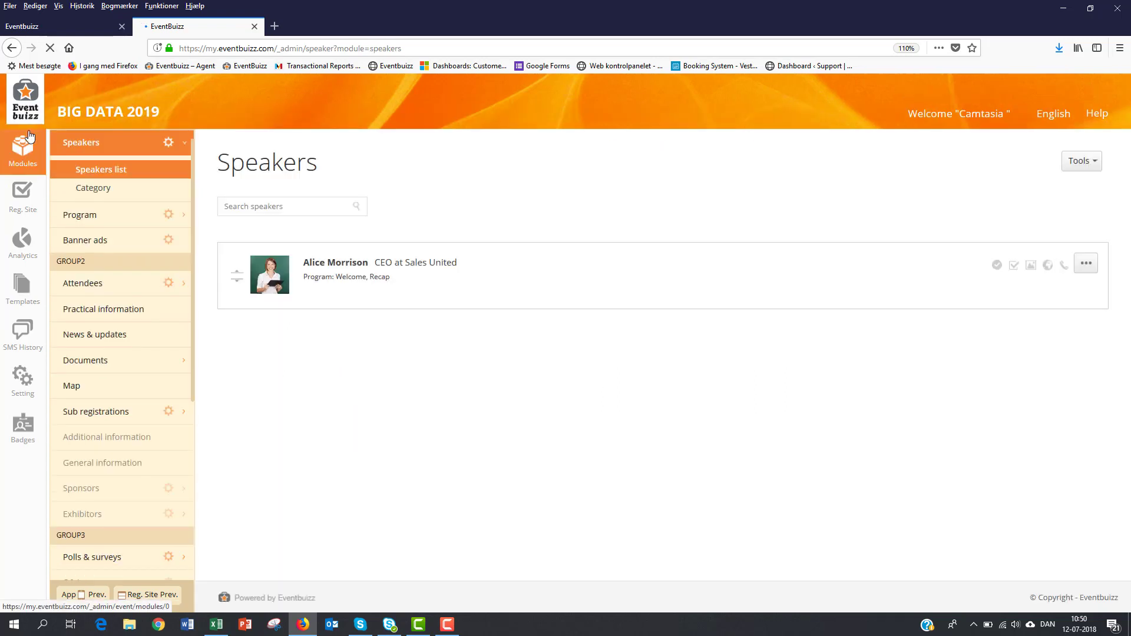
click(74, 215)
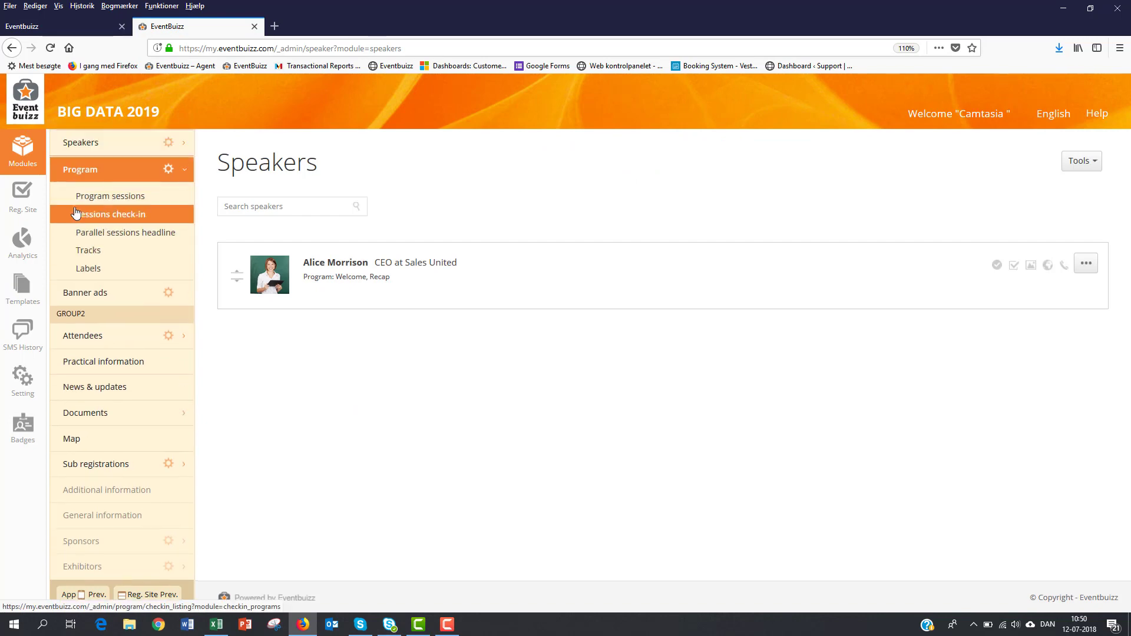
click(86, 202)
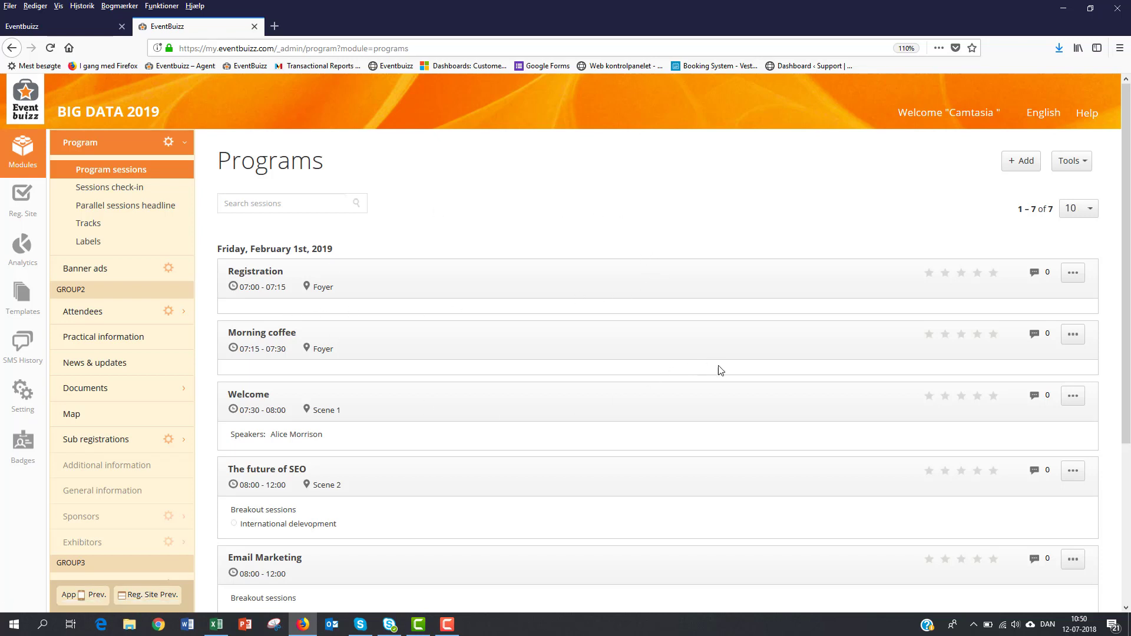
scroll(760, 390, down, 3)
scroll(760, 389, up, 3)
Delete the Breakout sessions entry from the parallel sessions headlines and confirm the deletion.
click(145, 209)
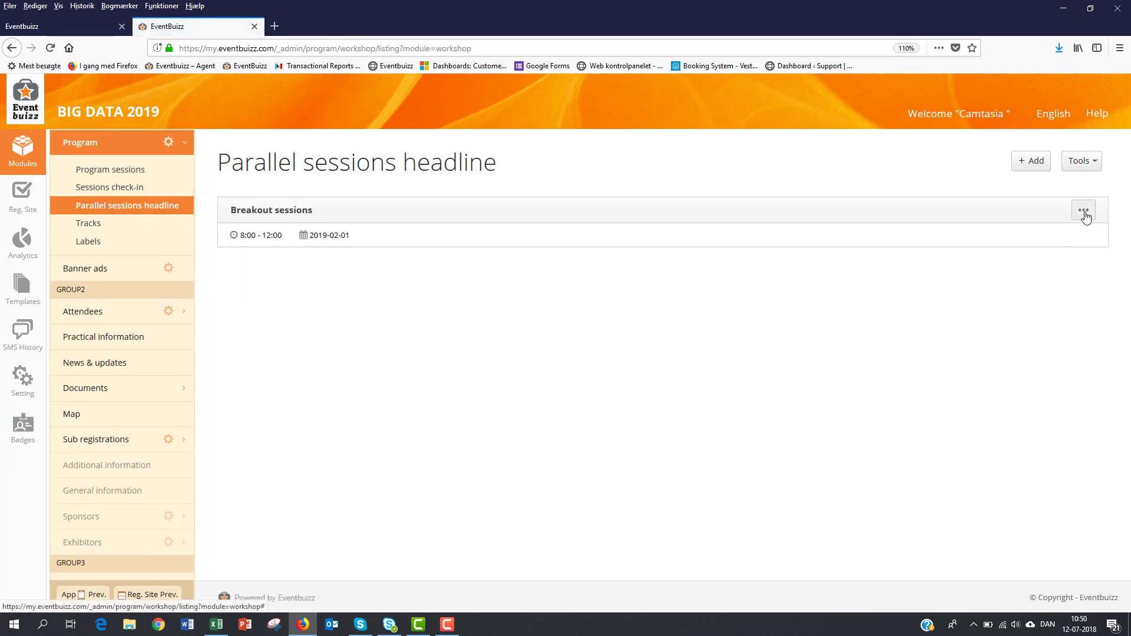
click(1083, 212)
click(1059, 252)
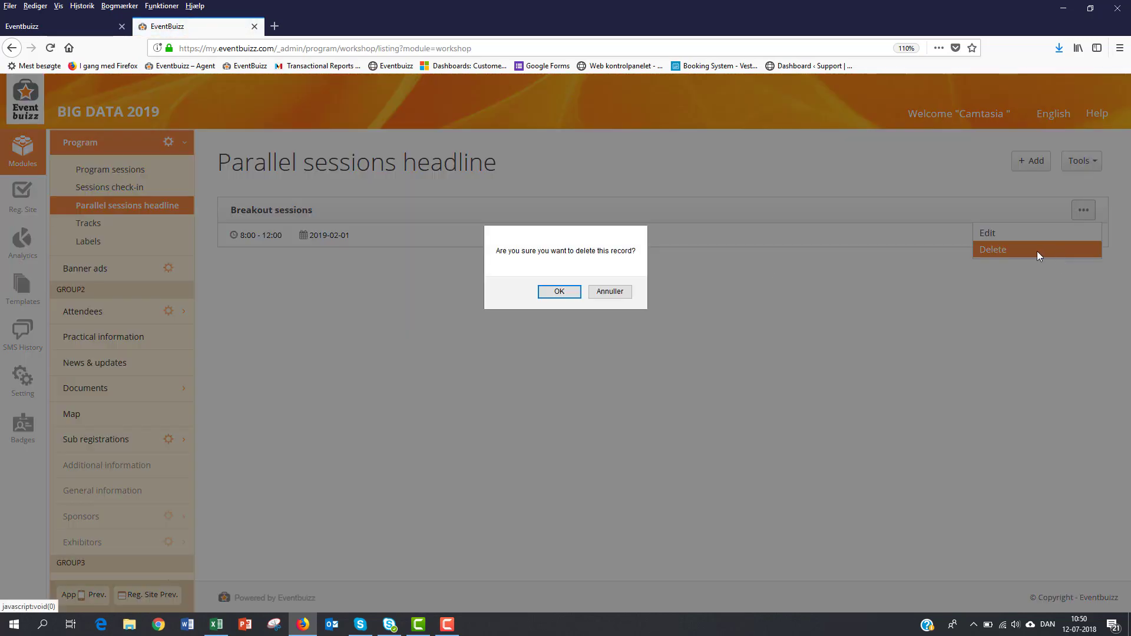
click(562, 291)
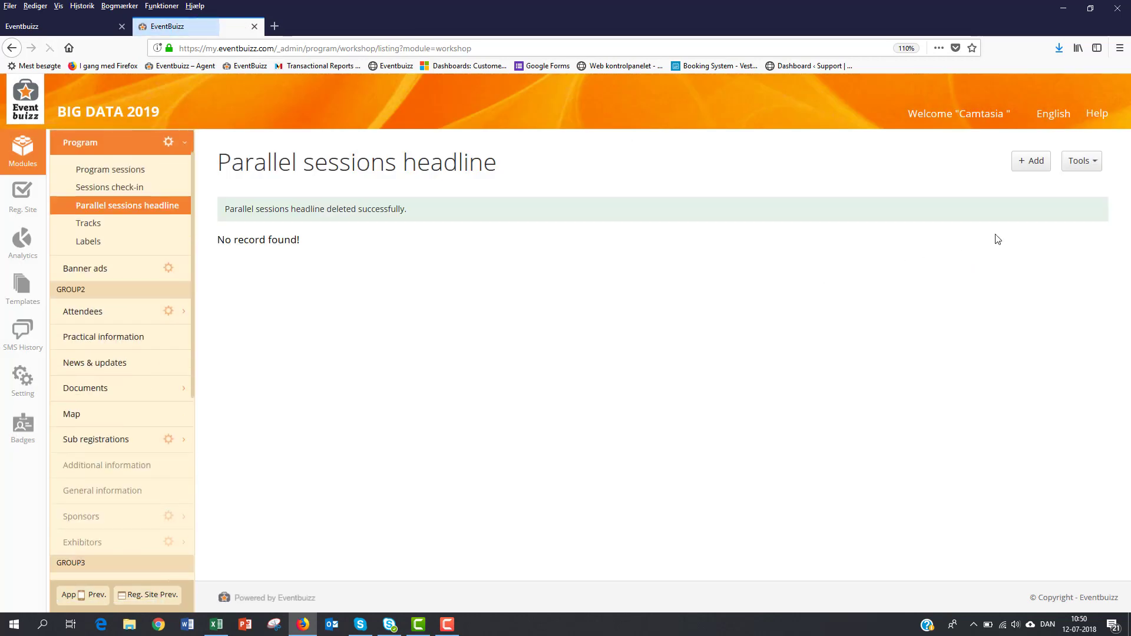
Start a new parallel sessions headline named Day 1.
click(1031, 164)
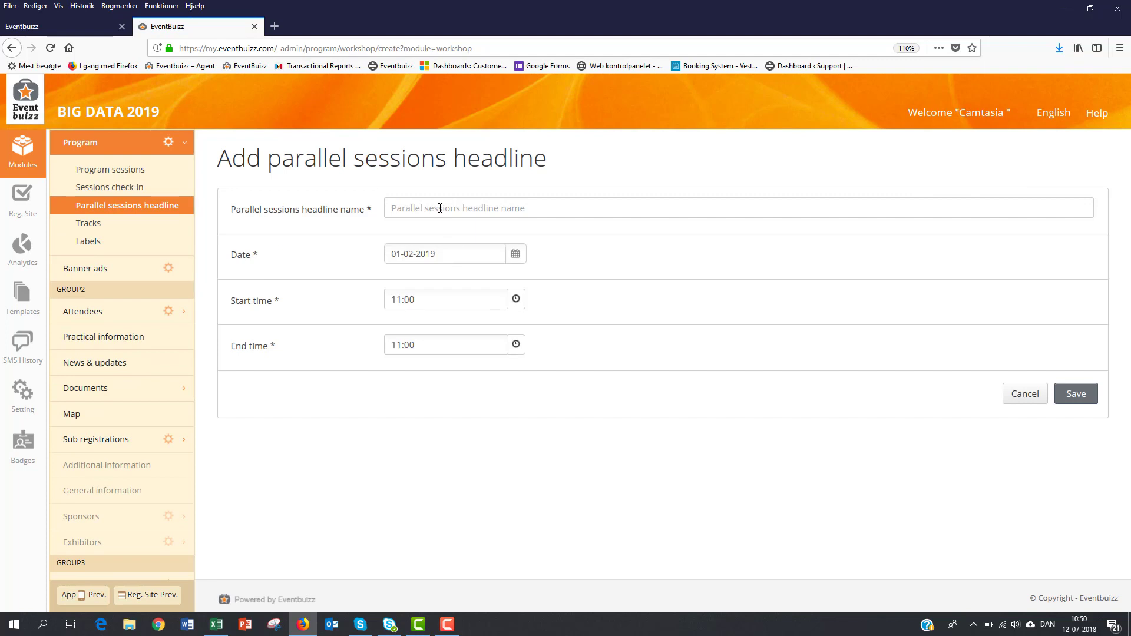
text(Day)
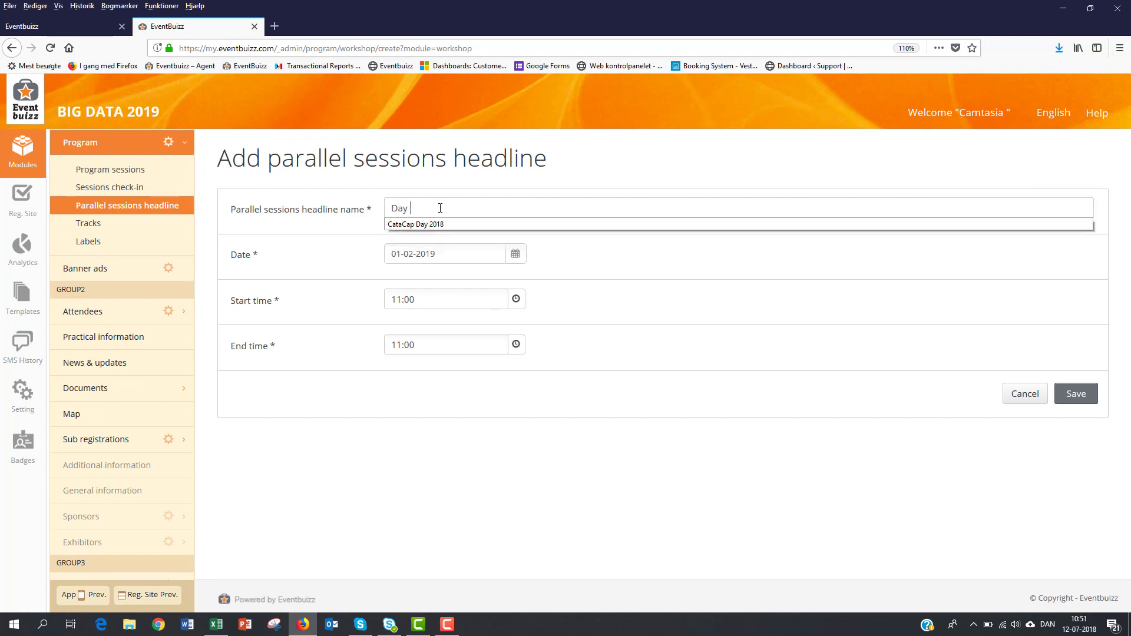
text( 1 - 01)
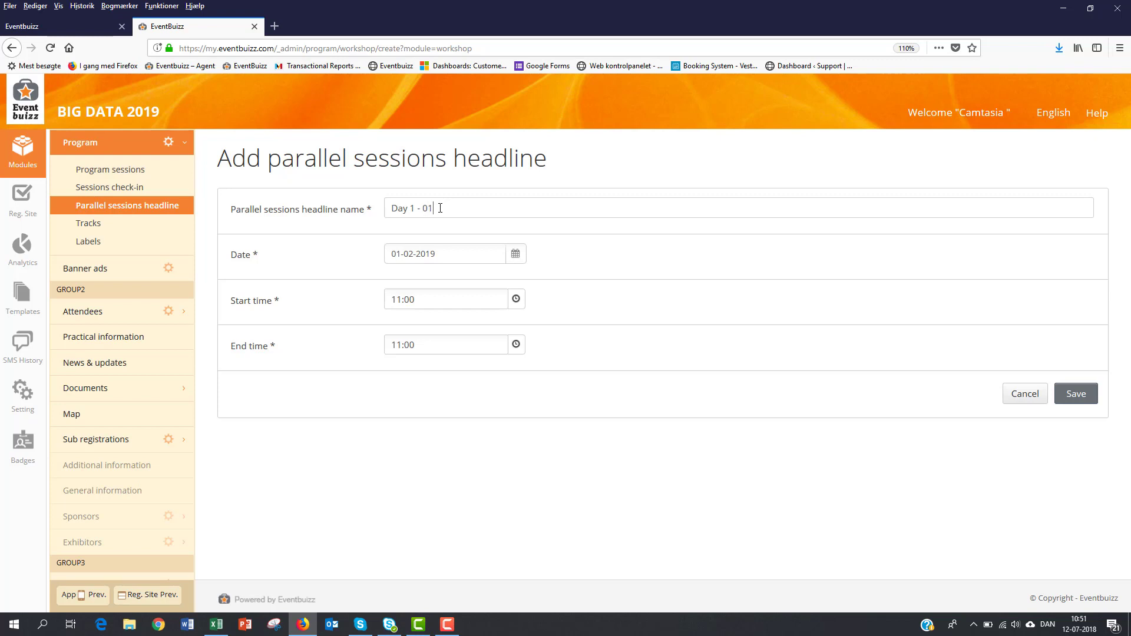
text(/02)
key(BackSpace)
key(BackSpace)
key(BackSpace)
key(BackSpace)
key(BackSpace)
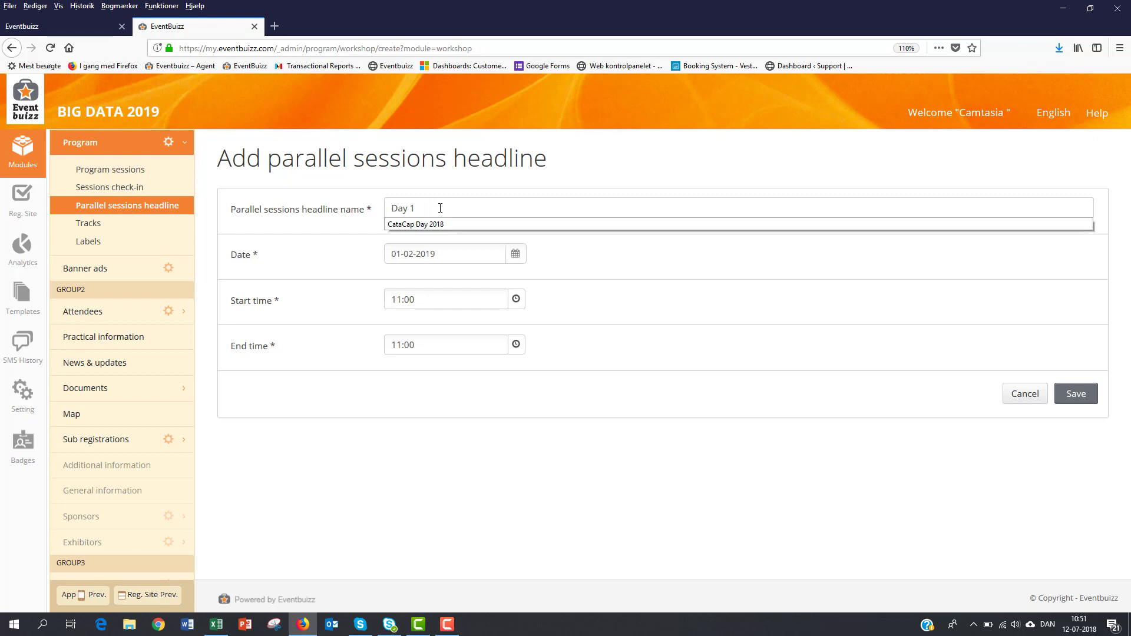
click(373, 192)
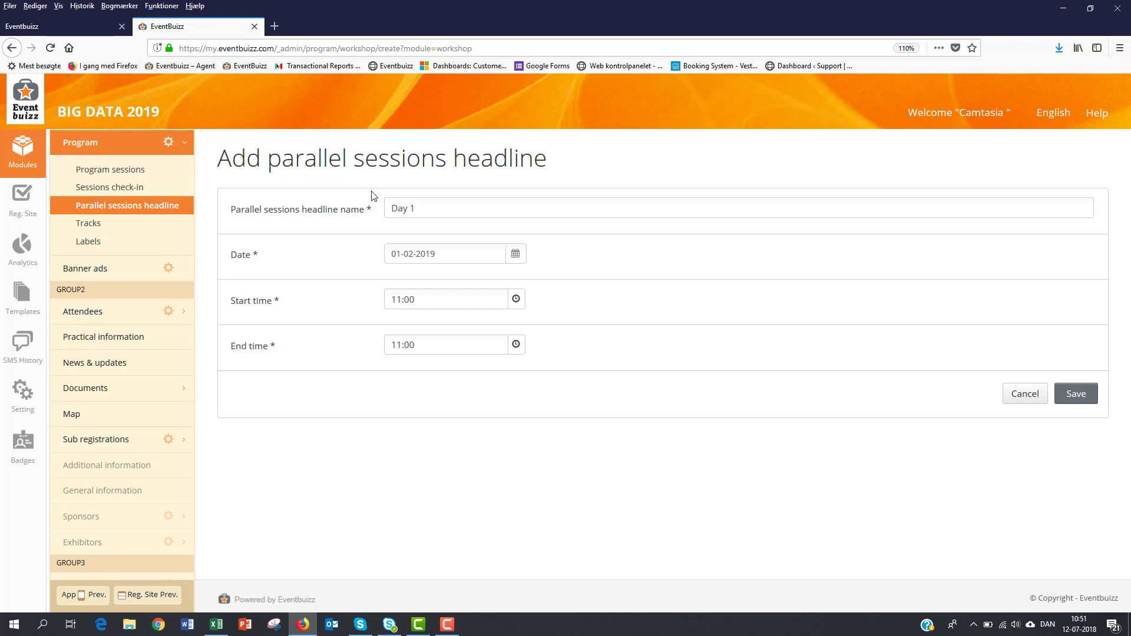
Set the Day 1 headline's start time to 07:15 and its end time to 18:00, and save it.
click(394, 301)
text(07:15)
double_click(395, 344)
text(18:0)
text(00)
click(399, 361)
click(1088, 403)
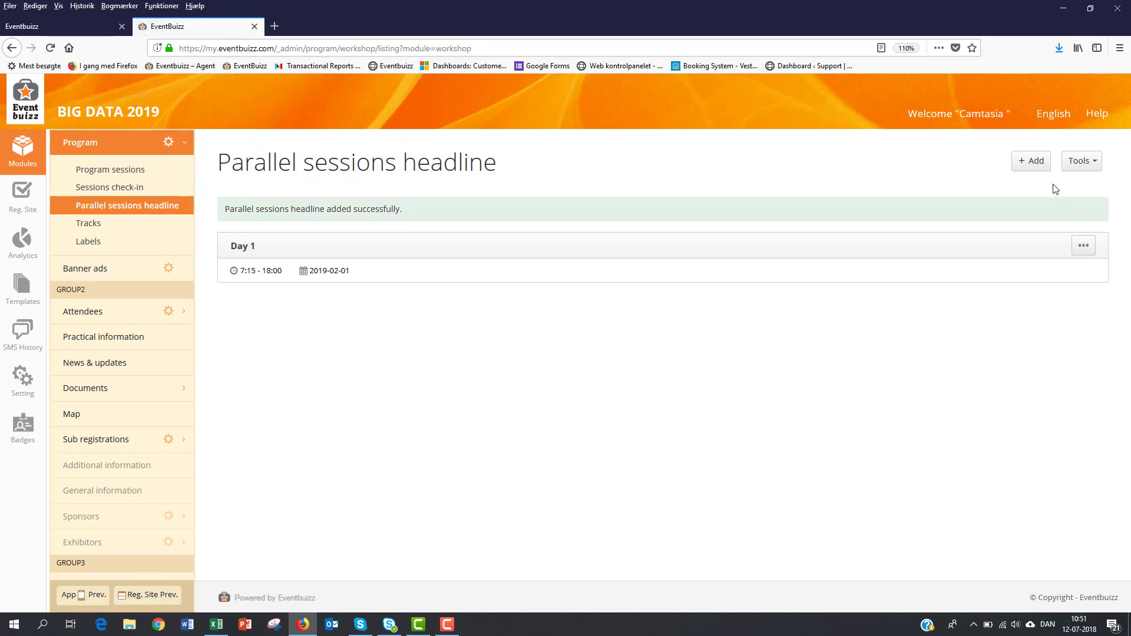
Start another parallel sessions headline named Day 2 and set its date to 02-02-2019.
click(1034, 173)
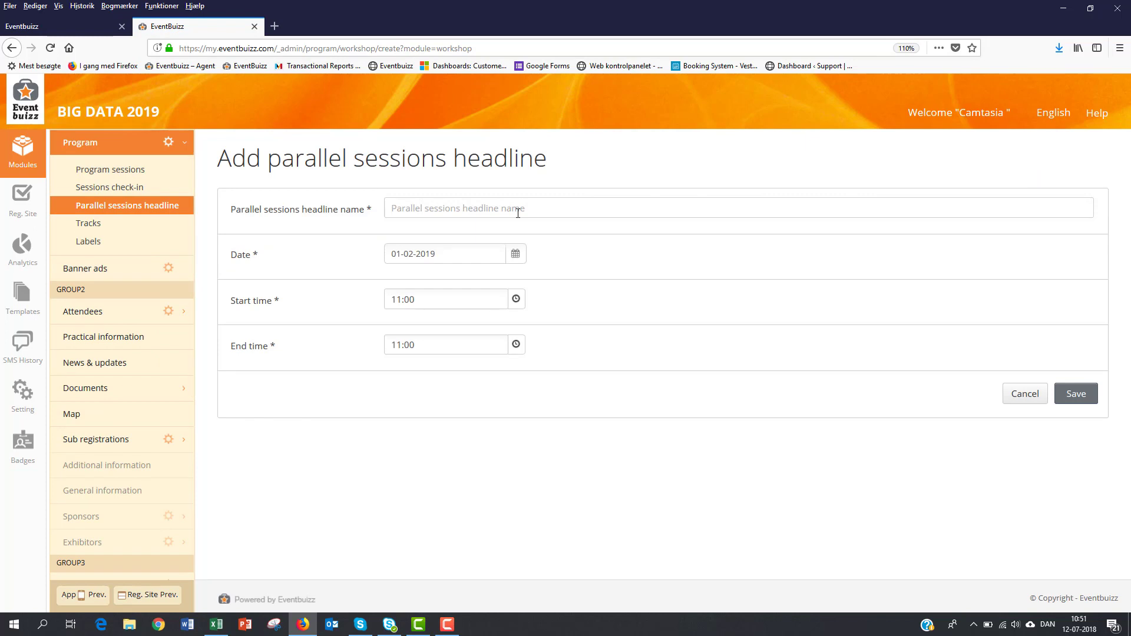
text(Day)
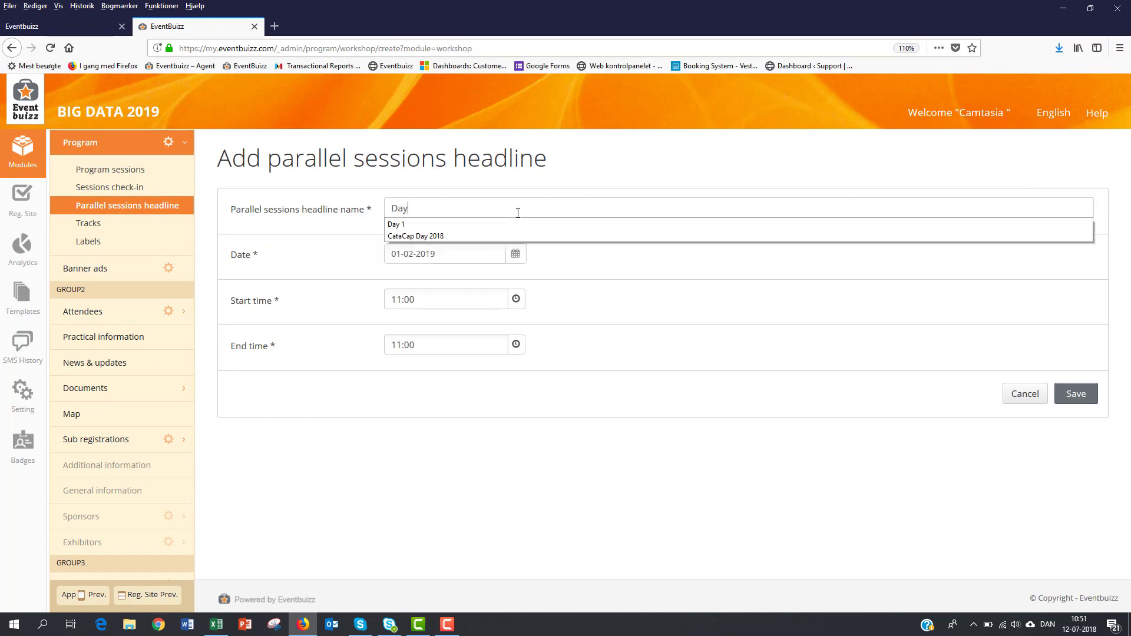
text( 2)
click(404, 252)
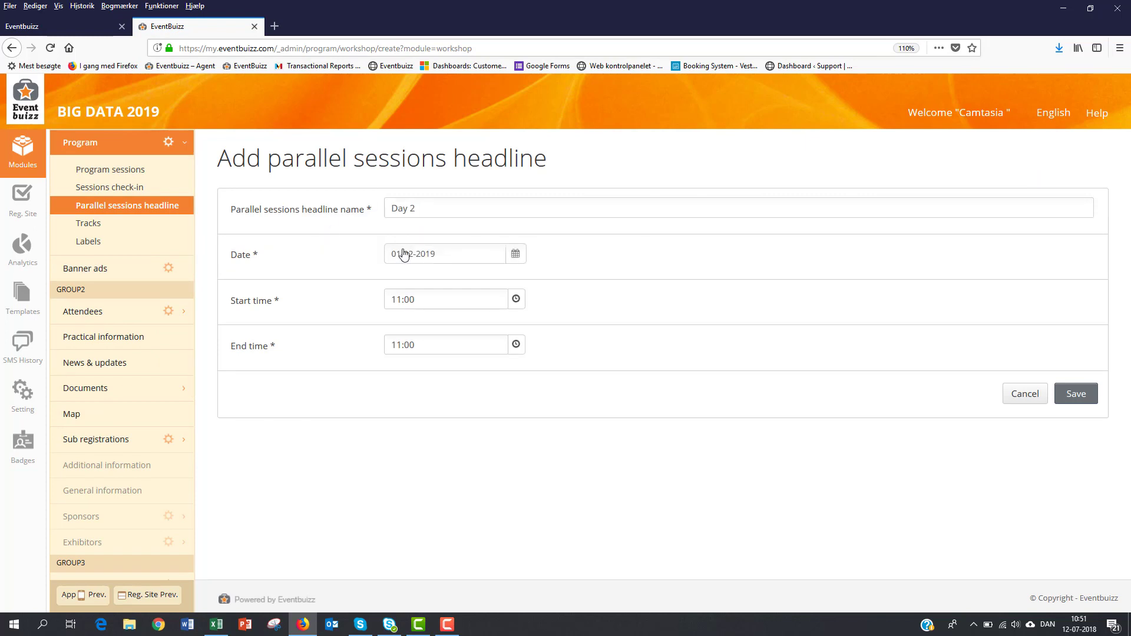
click(404, 259)
click(504, 318)
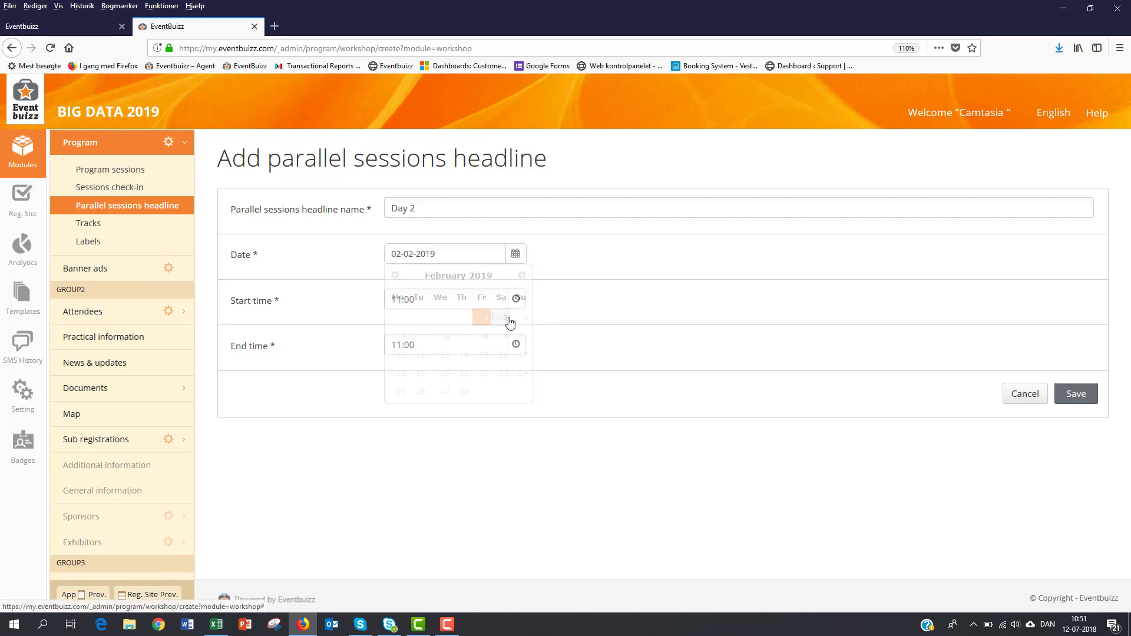
Set the Day 2 headline's start time to 7:15 and its end time to 18:00, and save it.
click(399, 303)
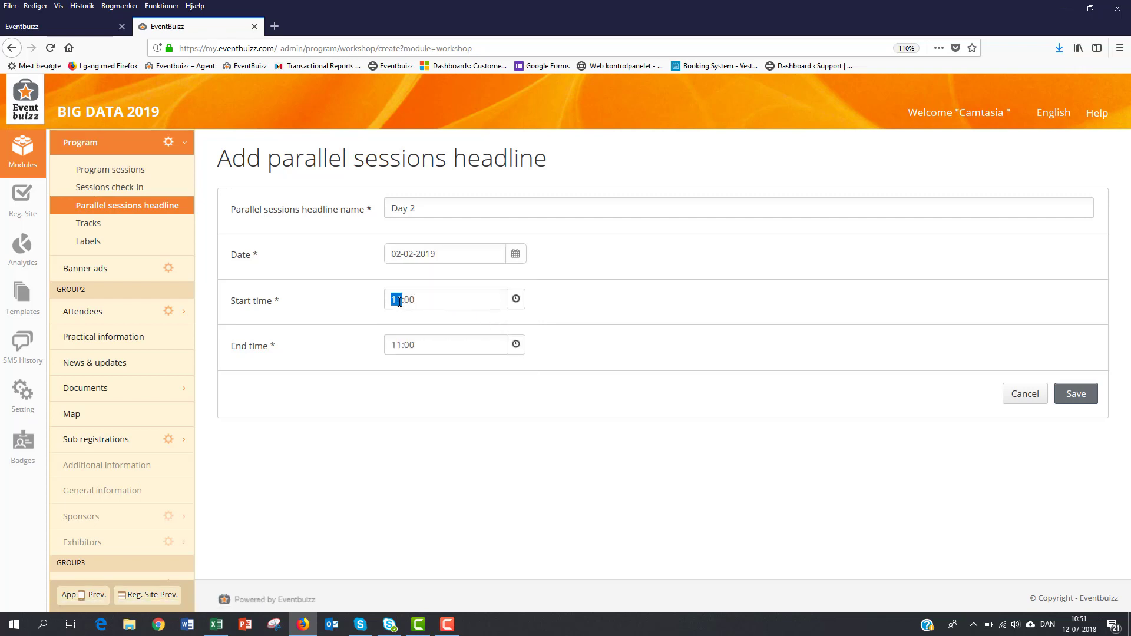
text(0)
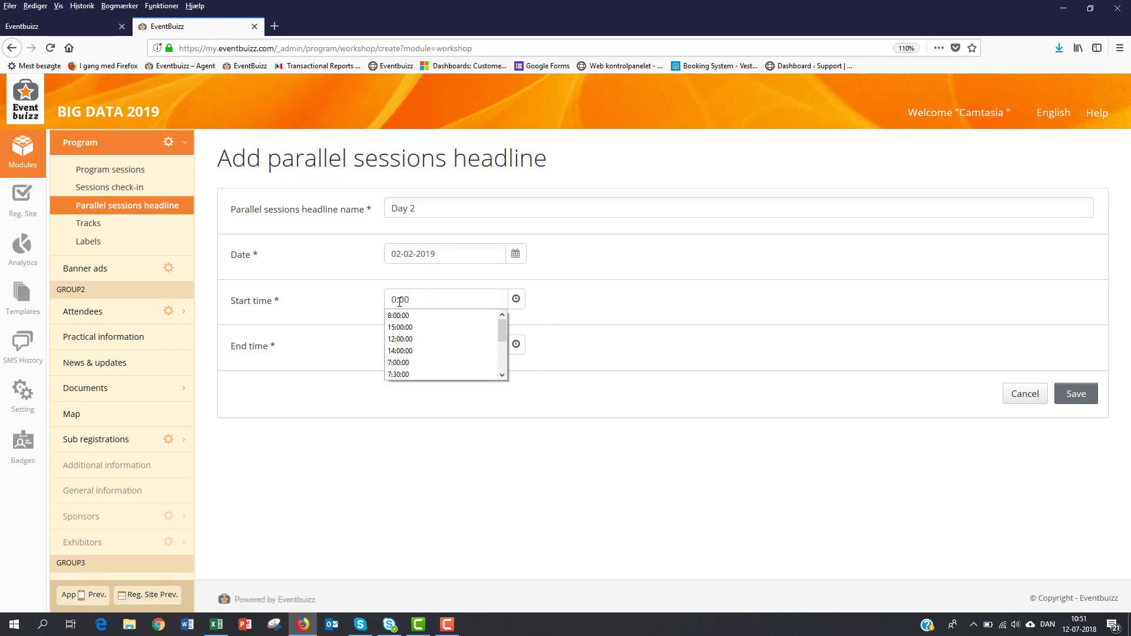
text(7:15)
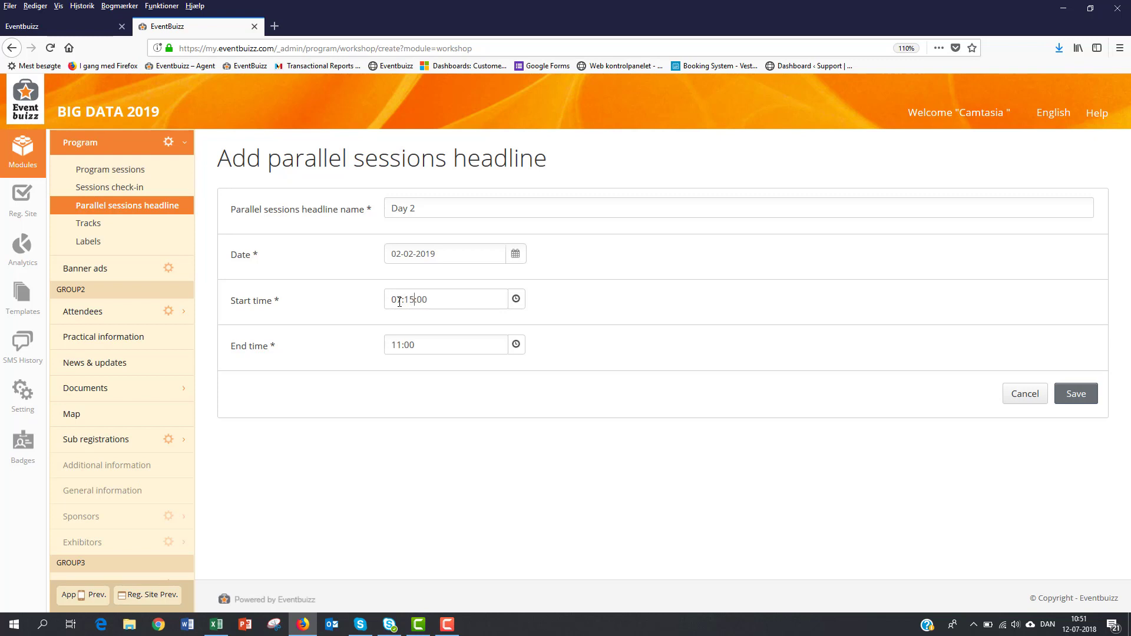
click(395, 345)
text(18)
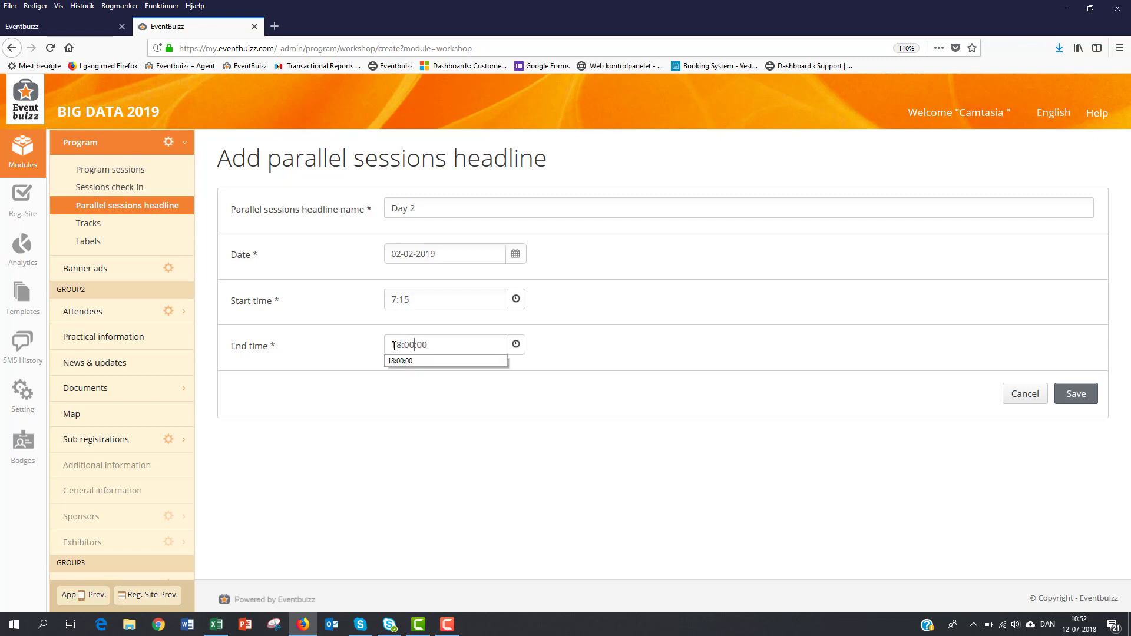
click(400, 360)
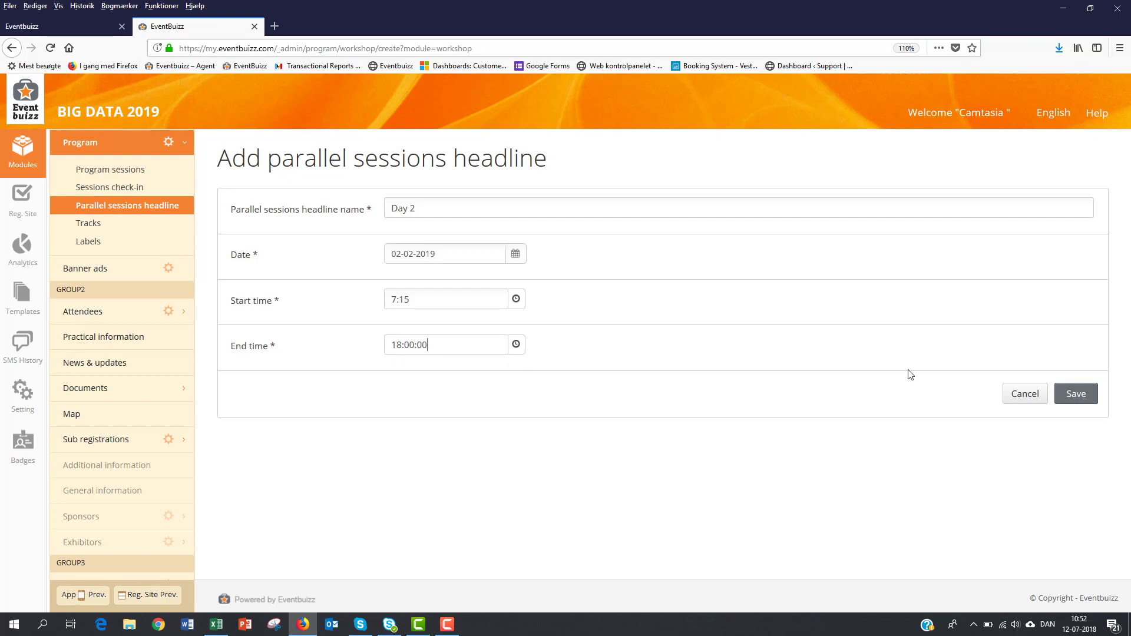
click(1083, 396)
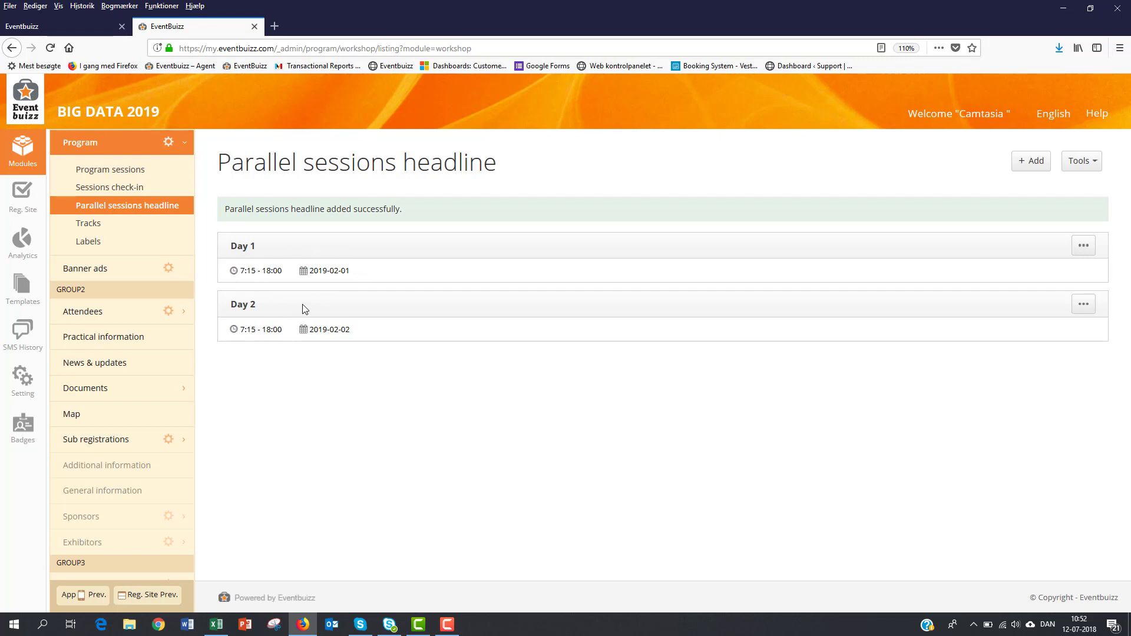
Export the parallel sessions headlines and open export.csv in Microsoft Excel.
click(1080, 160)
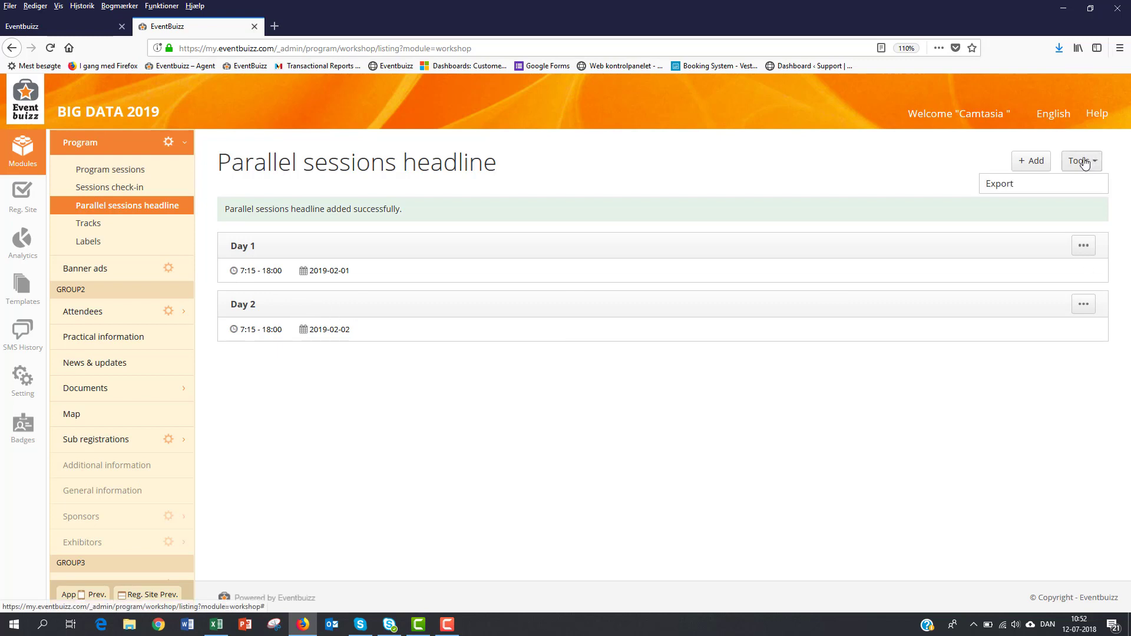
click(1077, 185)
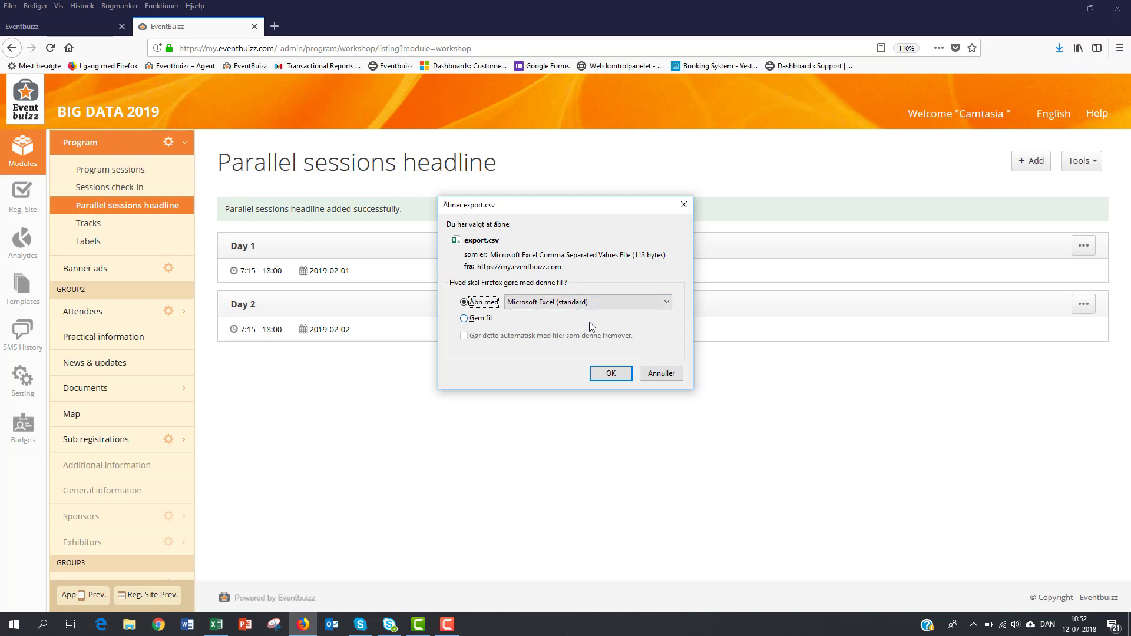
click(606, 373)
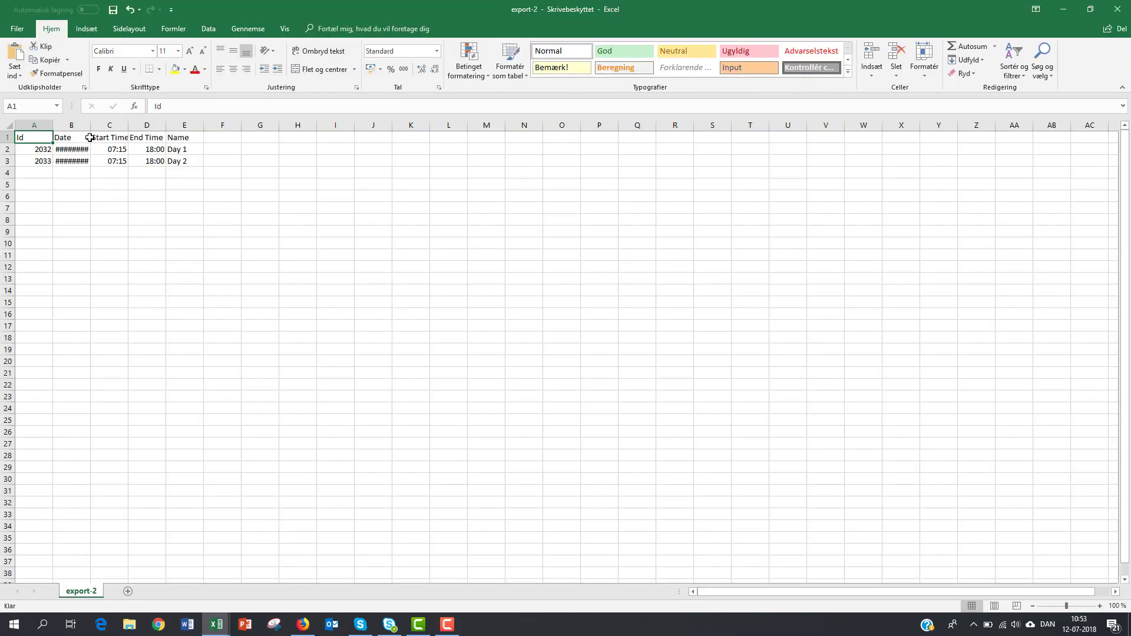
Widen the Date column of the exported list and check the Ids of the Day 1 and Day 2 headlines.
drag(90, 126, 137, 126)
click(144, 293)
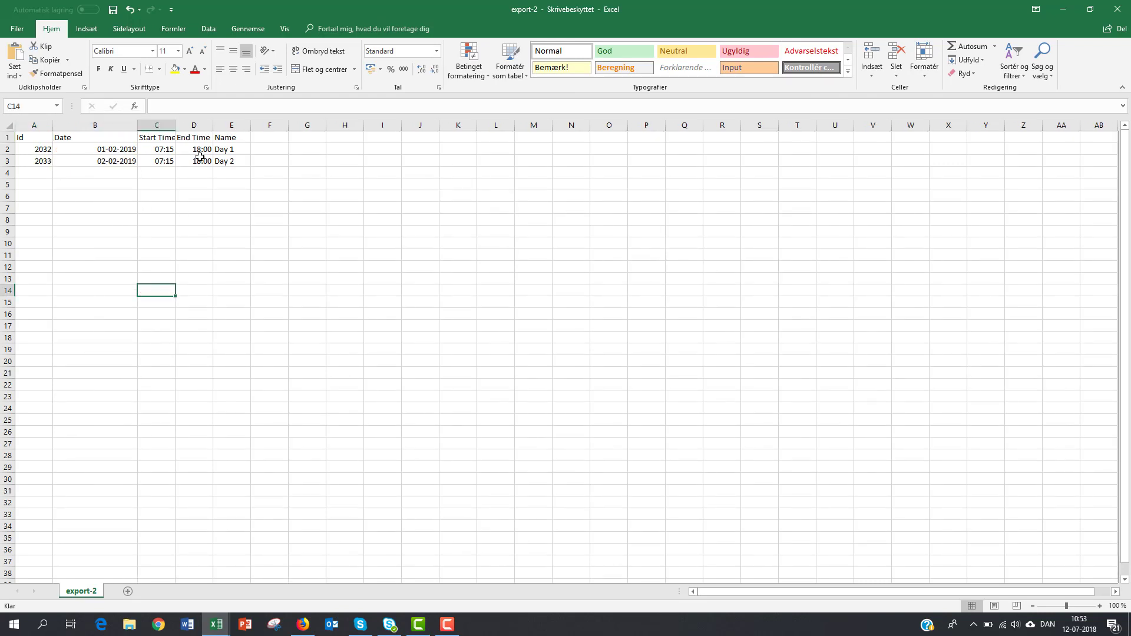
click(232, 153)
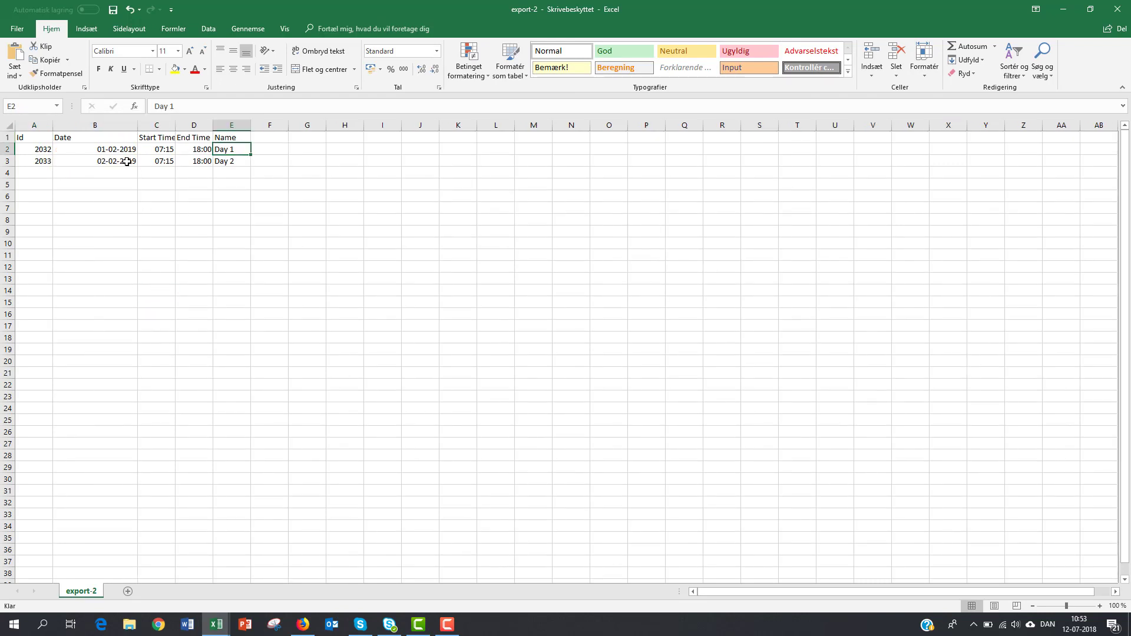
click(43, 152)
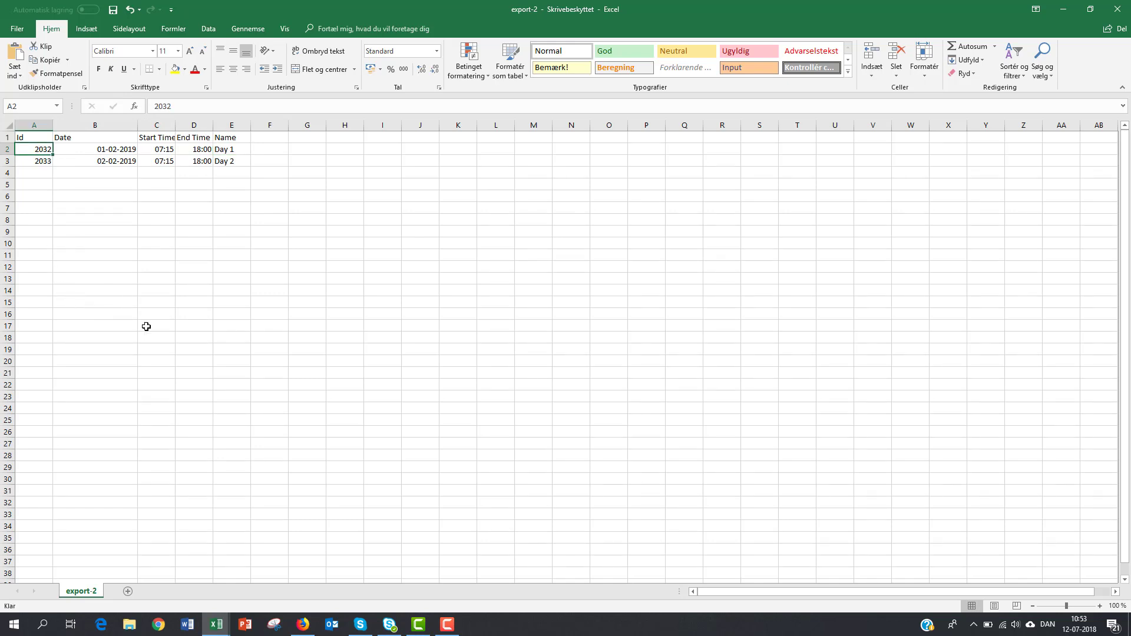
click(47, 163)
In the Program exl 2 days workbook, enter Workshop id 2032 for all sessions dated 01-02-2019, cells P2 to P8.
click(134, 633)
click(758, 325)
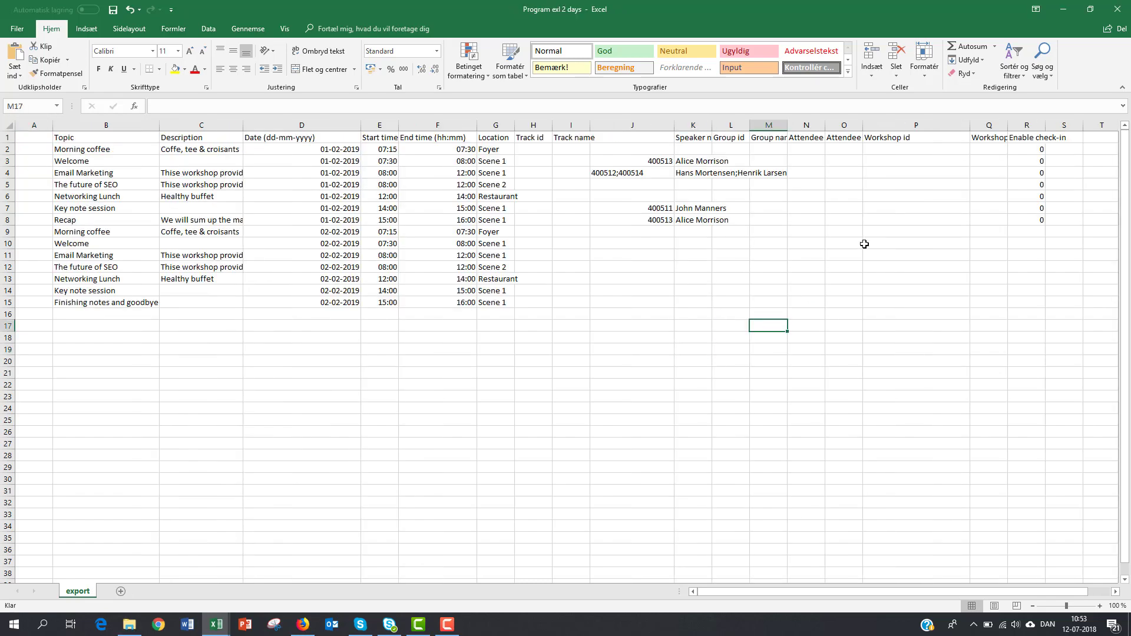
click(894, 150)
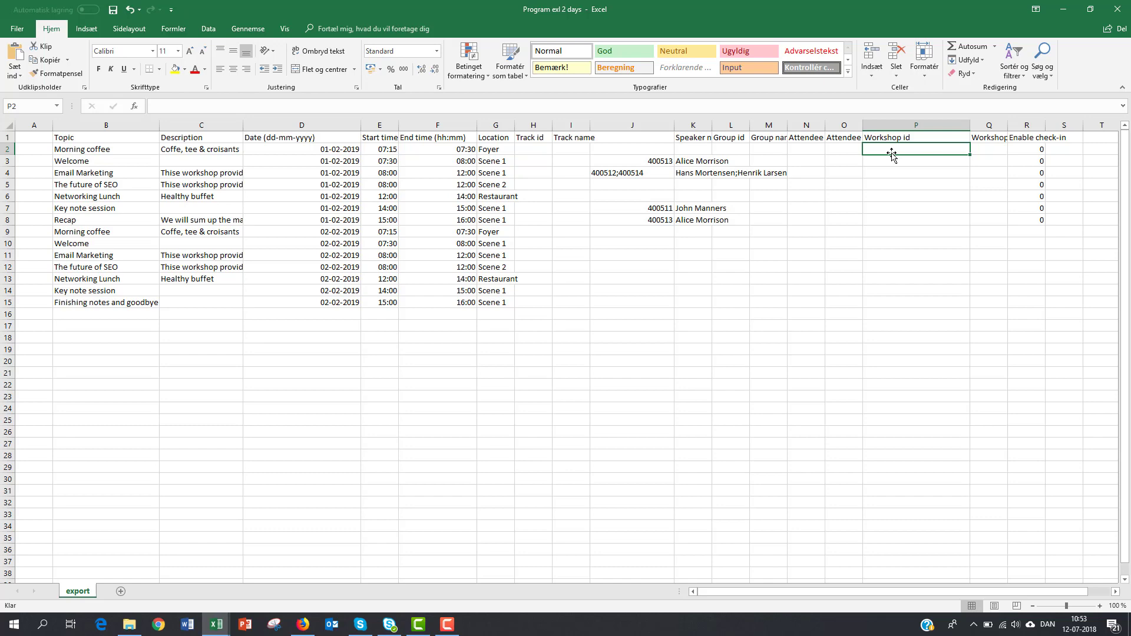
key(alt+Tab)
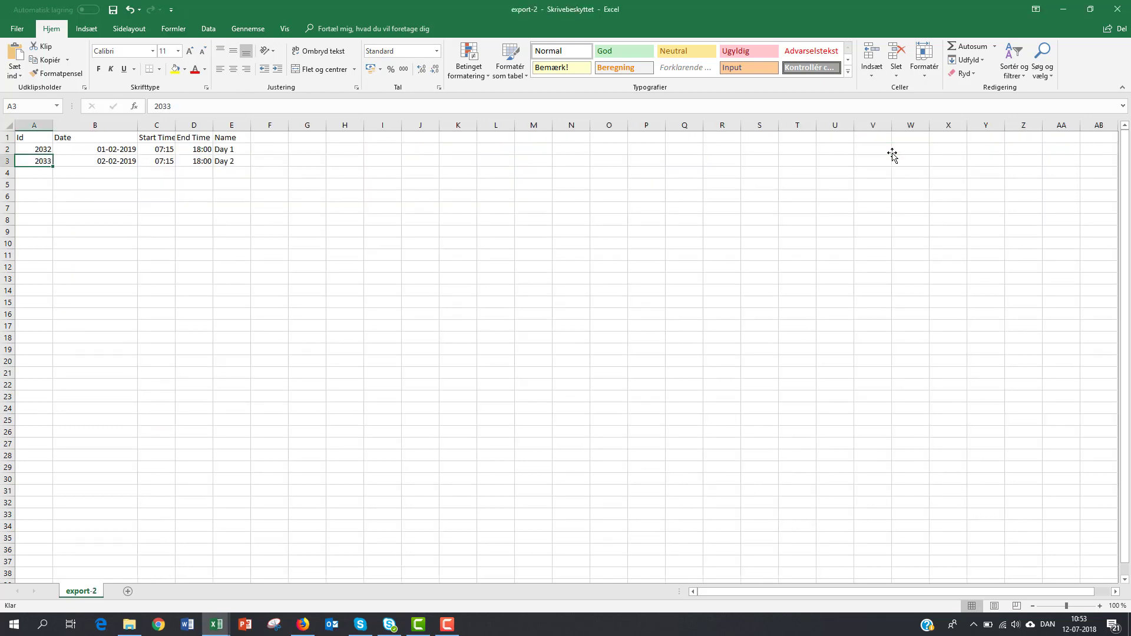
key(alt+Tab)
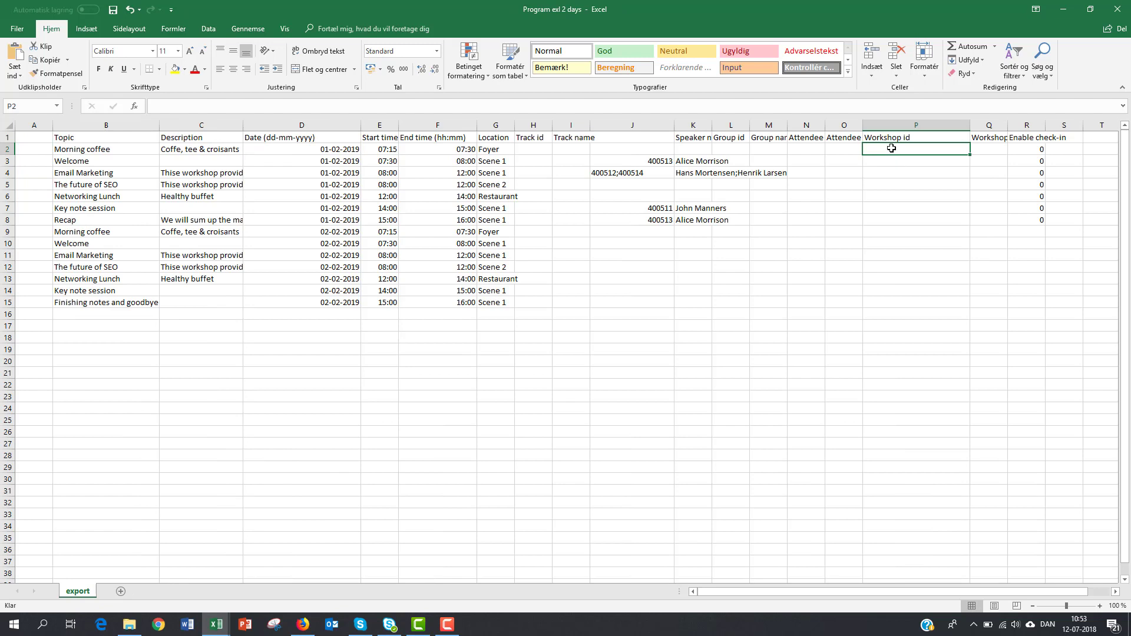
text(2032)
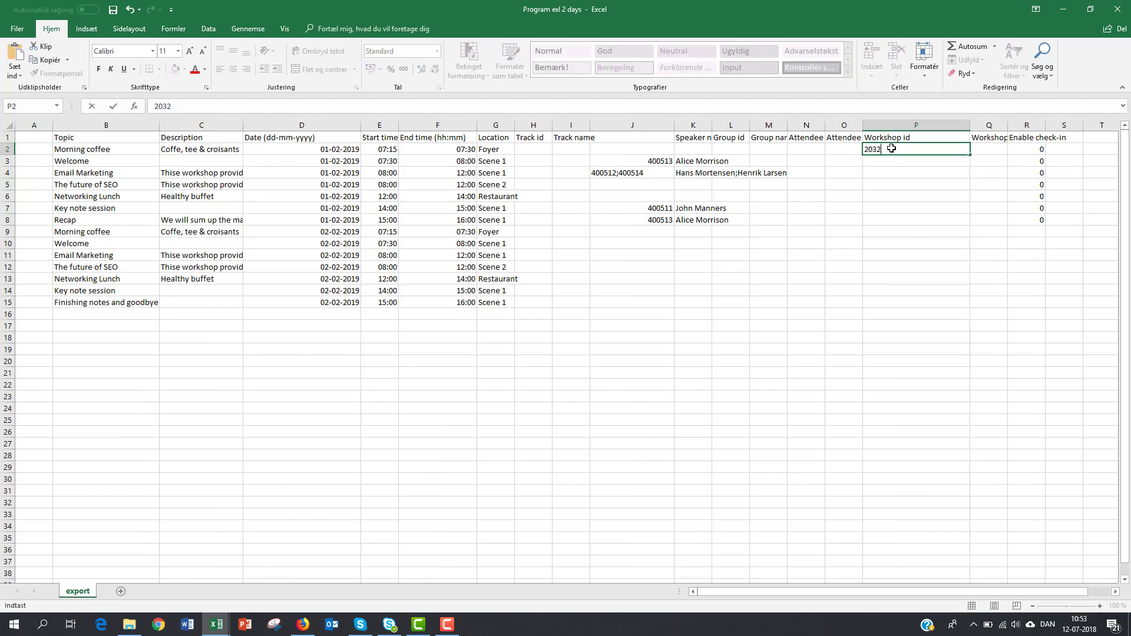
key(ctrl+Return)
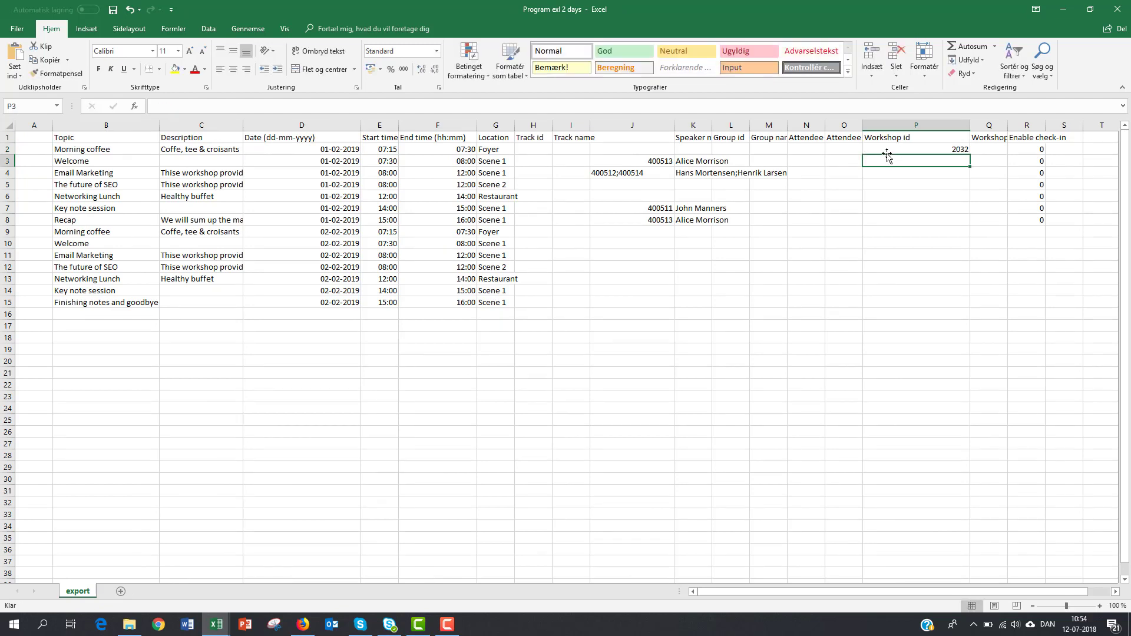
key(ctrl+c)
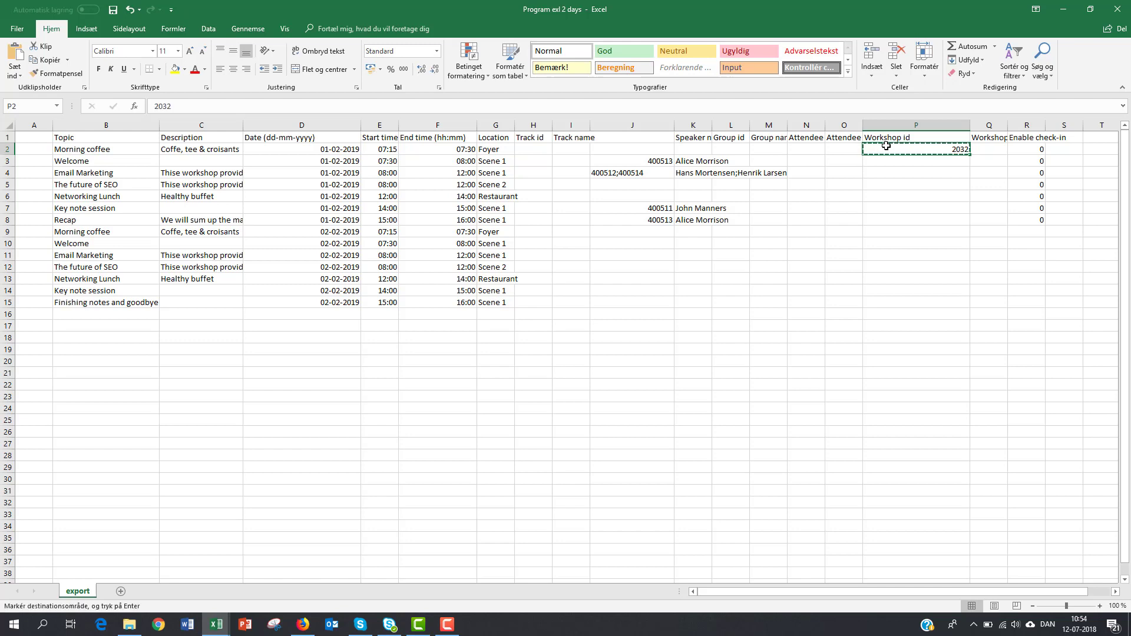
drag(915, 163, 916, 218)
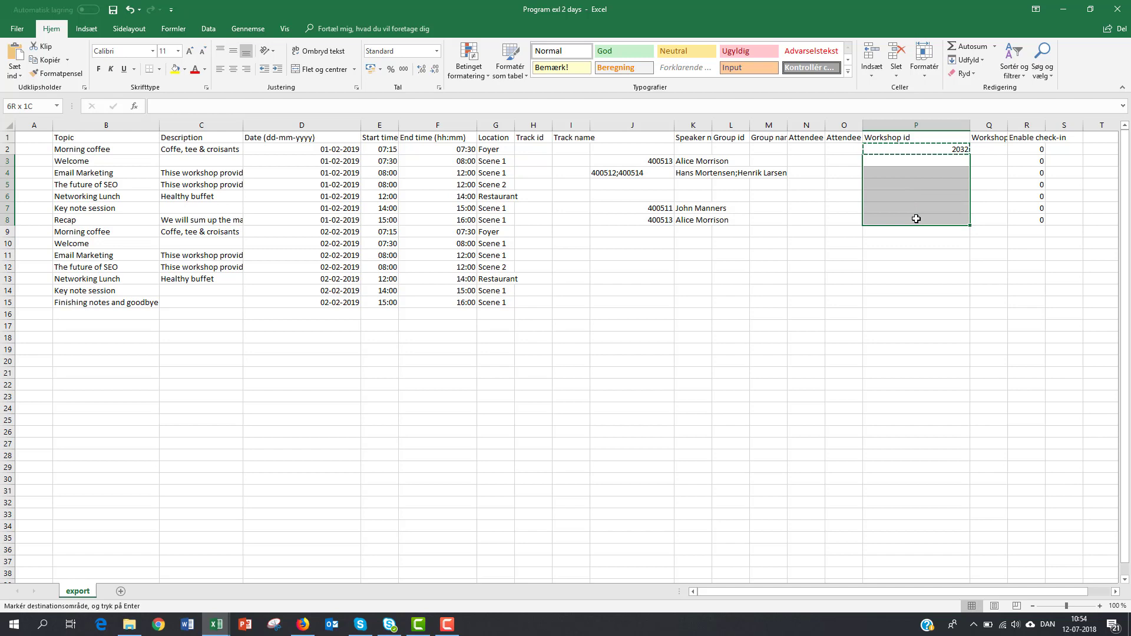
key(ctrl+v)
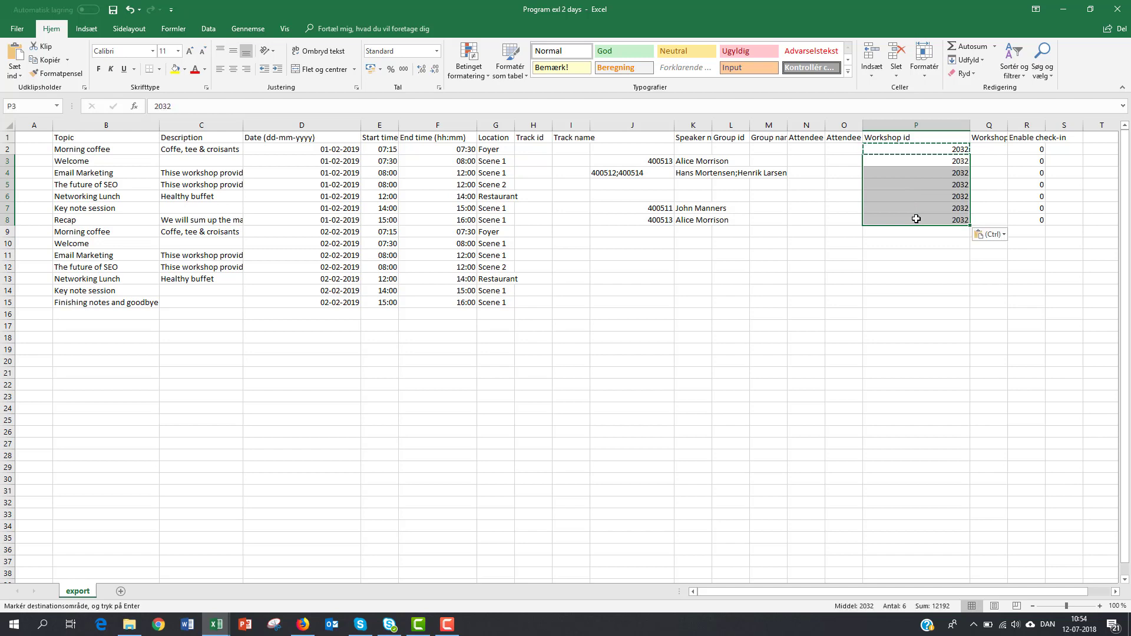
Enter Workshop id 2033 for all sessions dated 02-02-2019, cells P9 to P15.
click(926, 235)
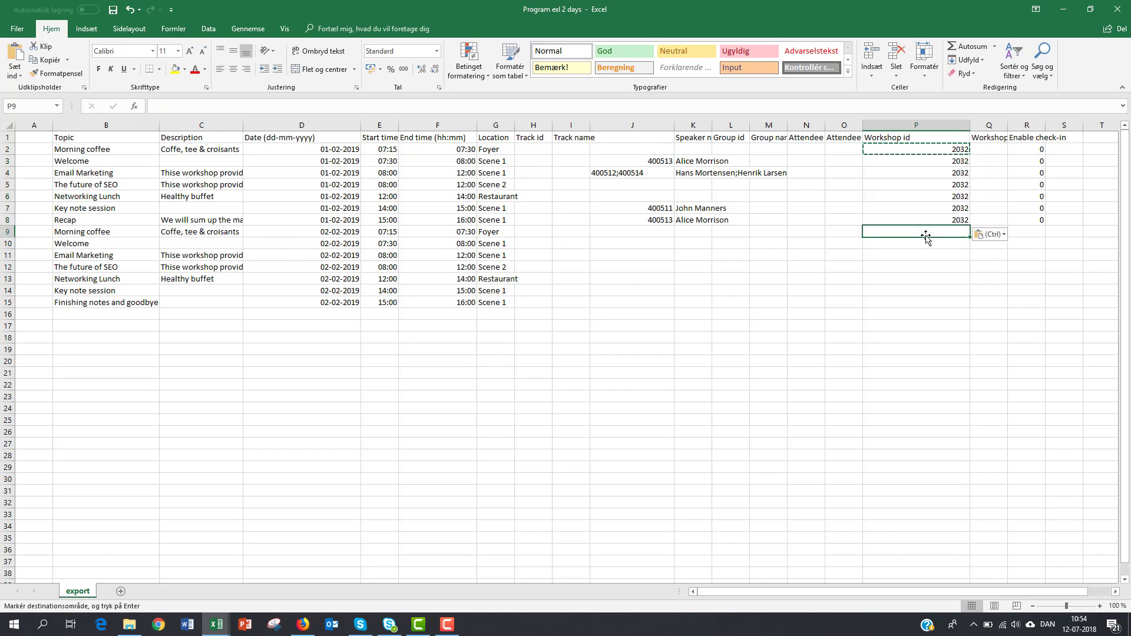
text(2033)
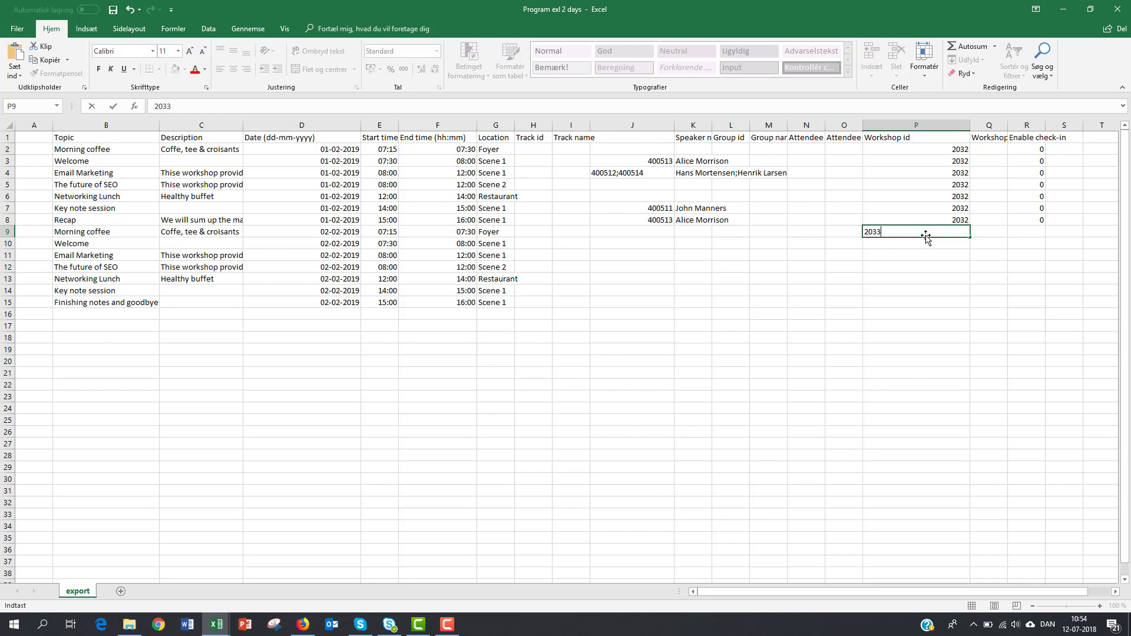
click(847, 383)
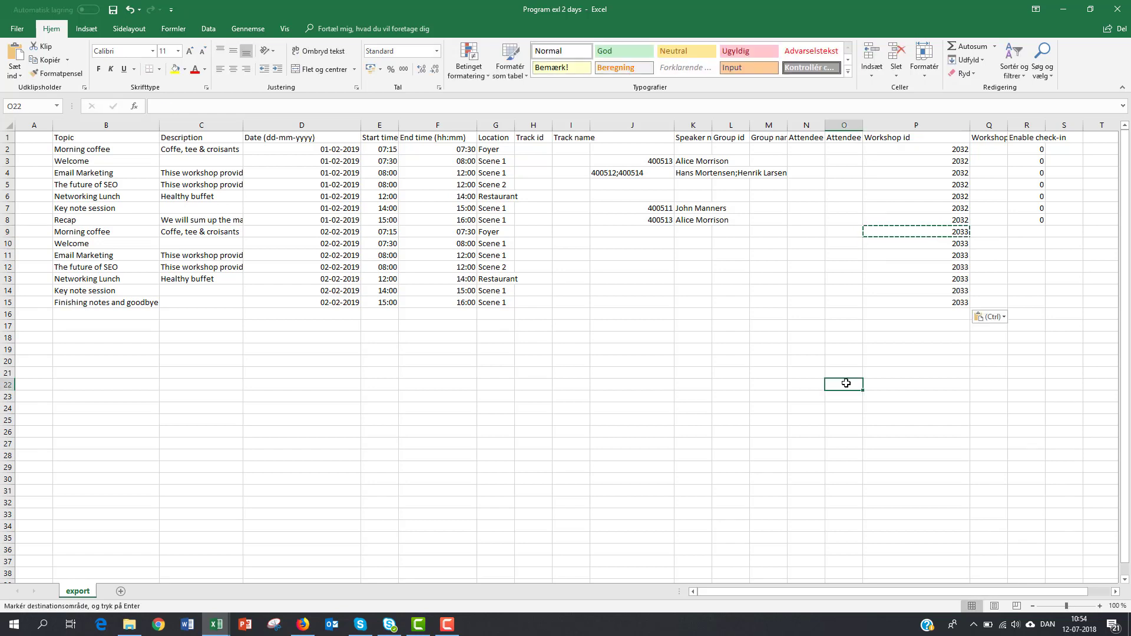
key(Escape)
Clear the speaker ids and speaker names from the 01-02-2019 sessions, cells J3 to M8.
drag(658, 161, 779, 221)
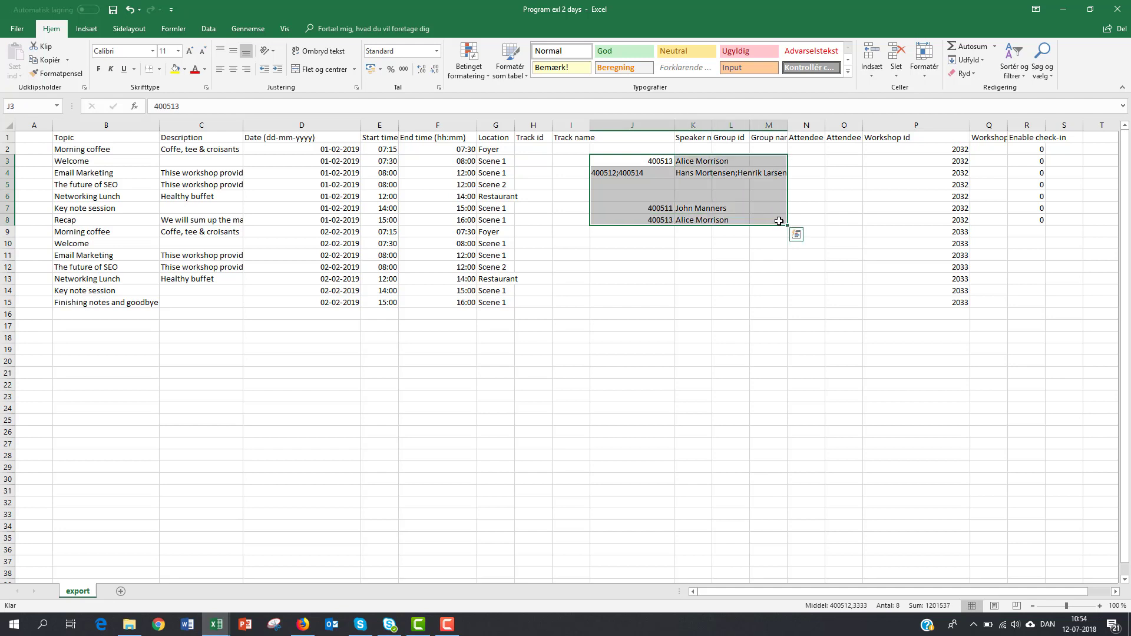
key(Delete)
click(670, 376)
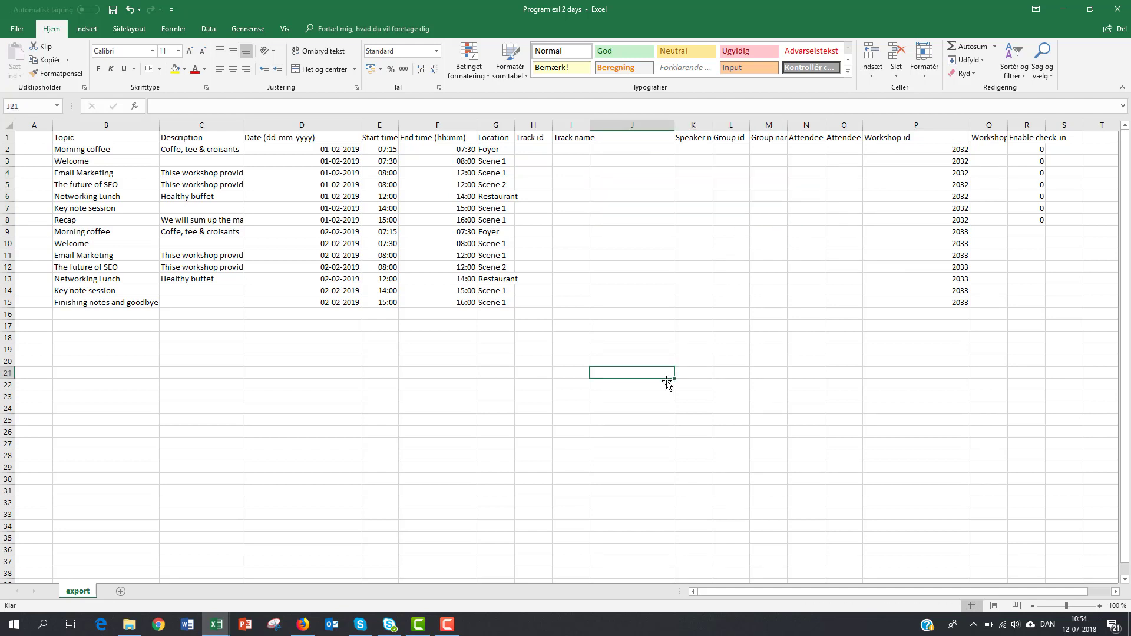
Check the first start time and last end time of the 01-02-2019 sessions, and switch back to Eventbuizz in Firefox.
click(533, 151)
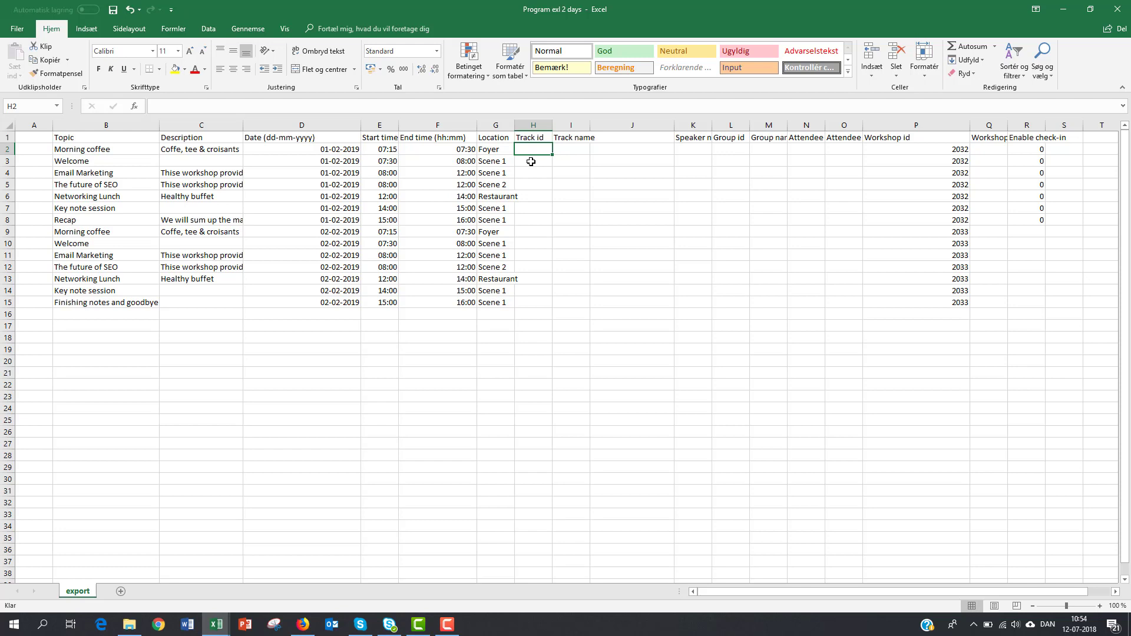
click(392, 149)
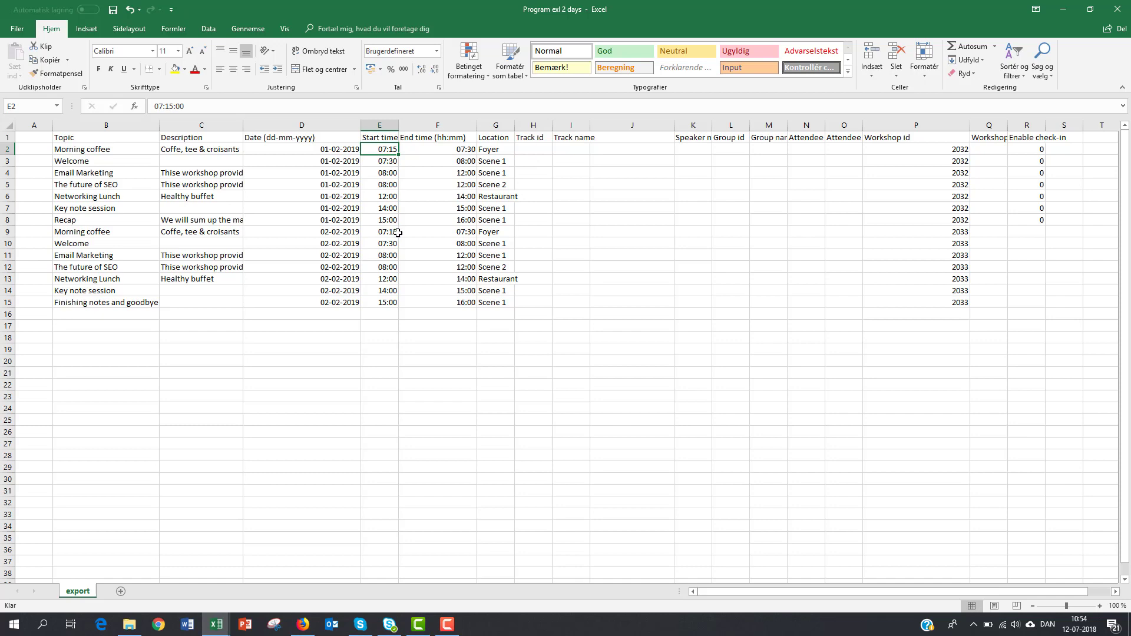
click(457, 221)
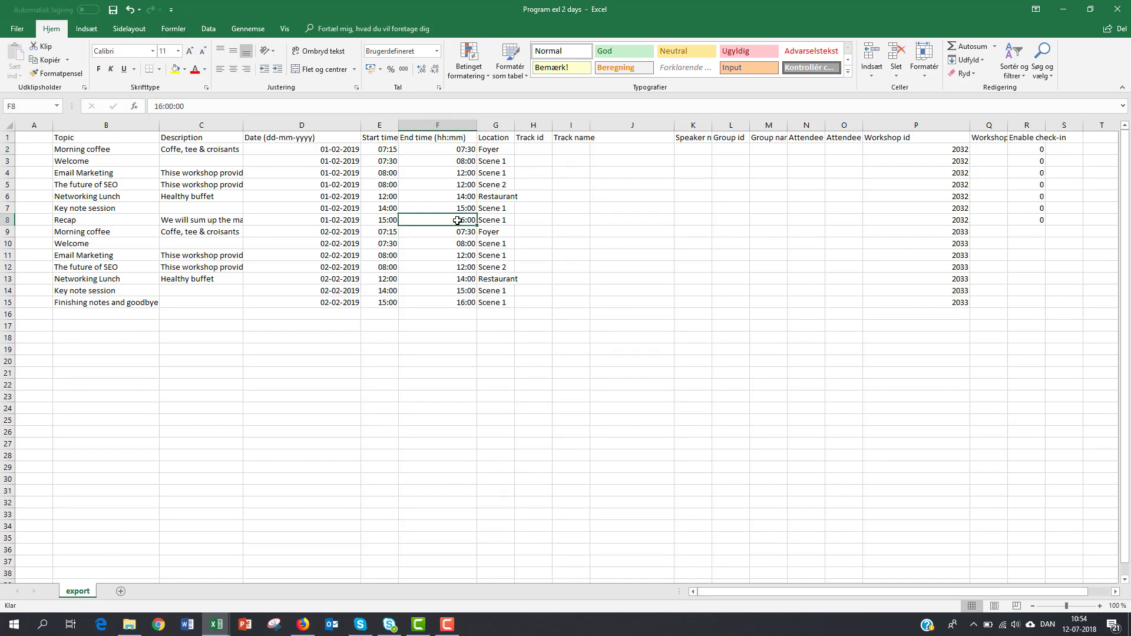
key(alt+Tab)
key(alt+Tab)
key(alt+Tab)
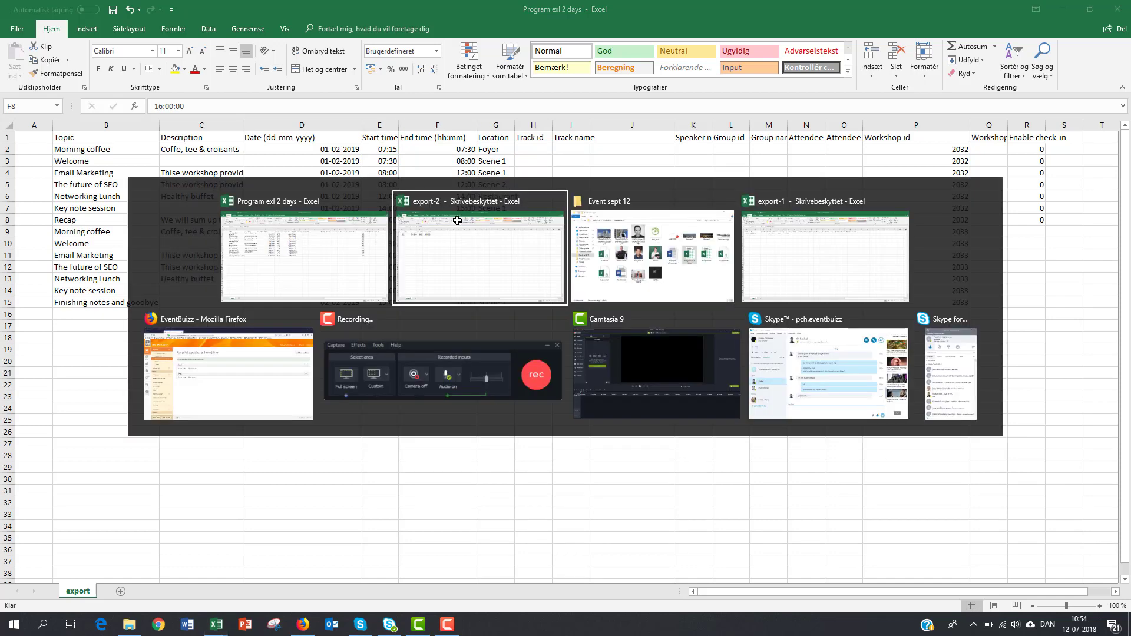
key(alt+Tab)
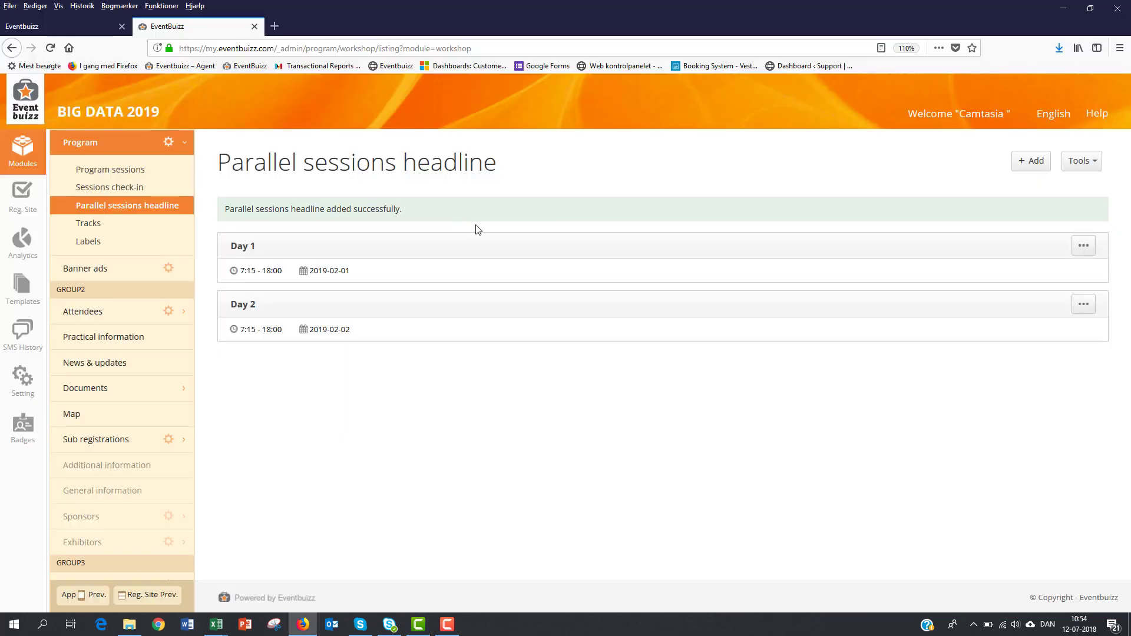
Edit the Day 1 parallel sessions headline to end at 16:00 and save the update.
click(1083, 245)
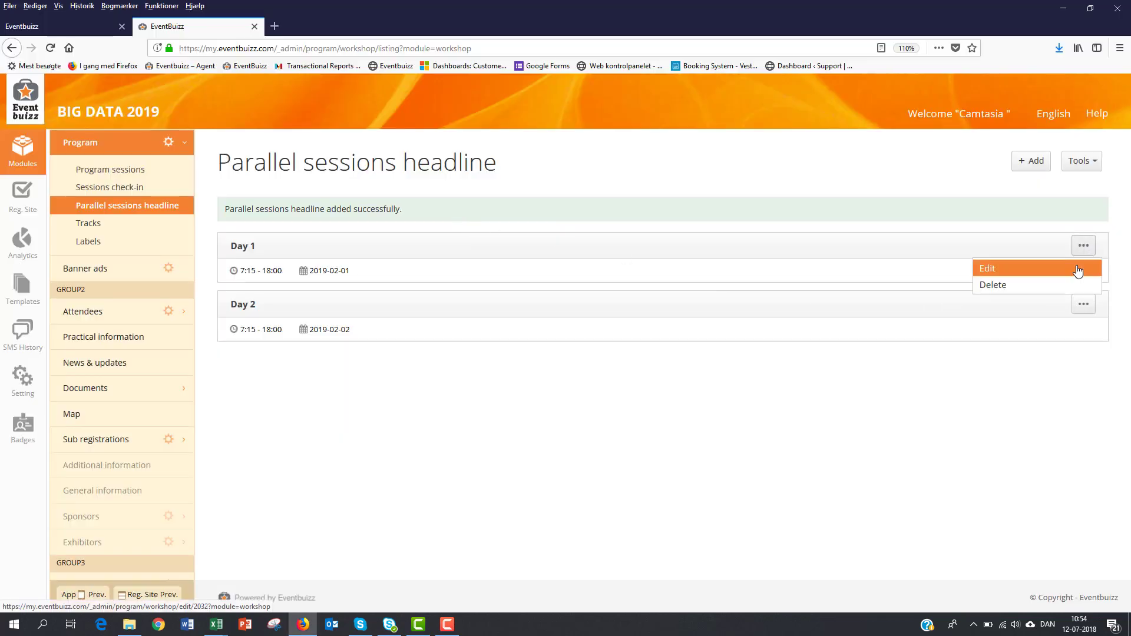
click(1063, 271)
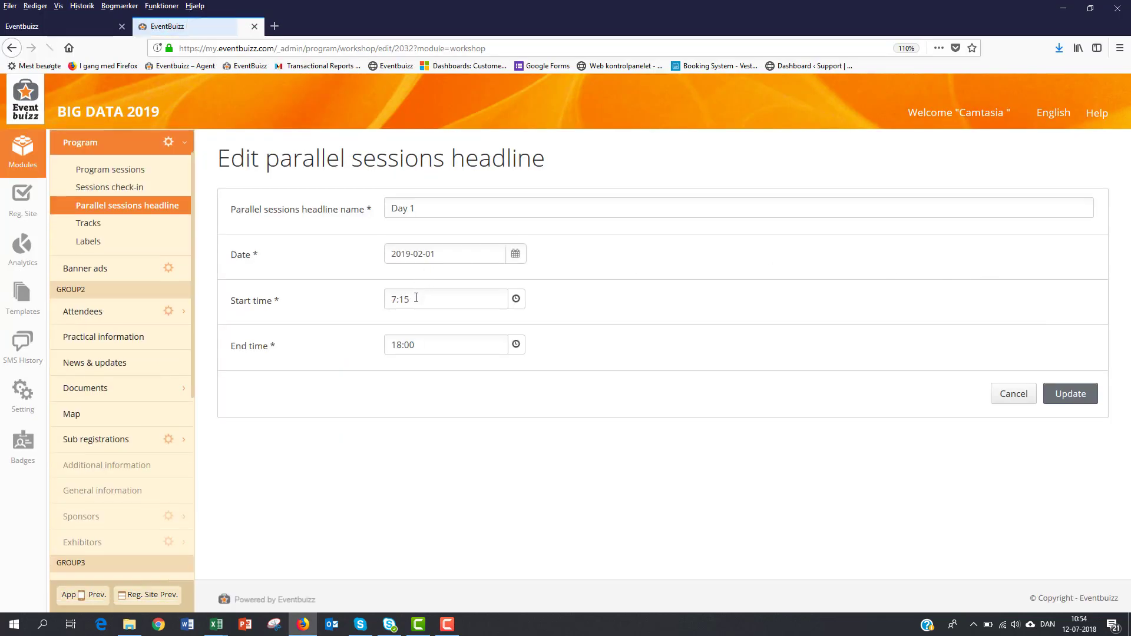
double_click(400, 344)
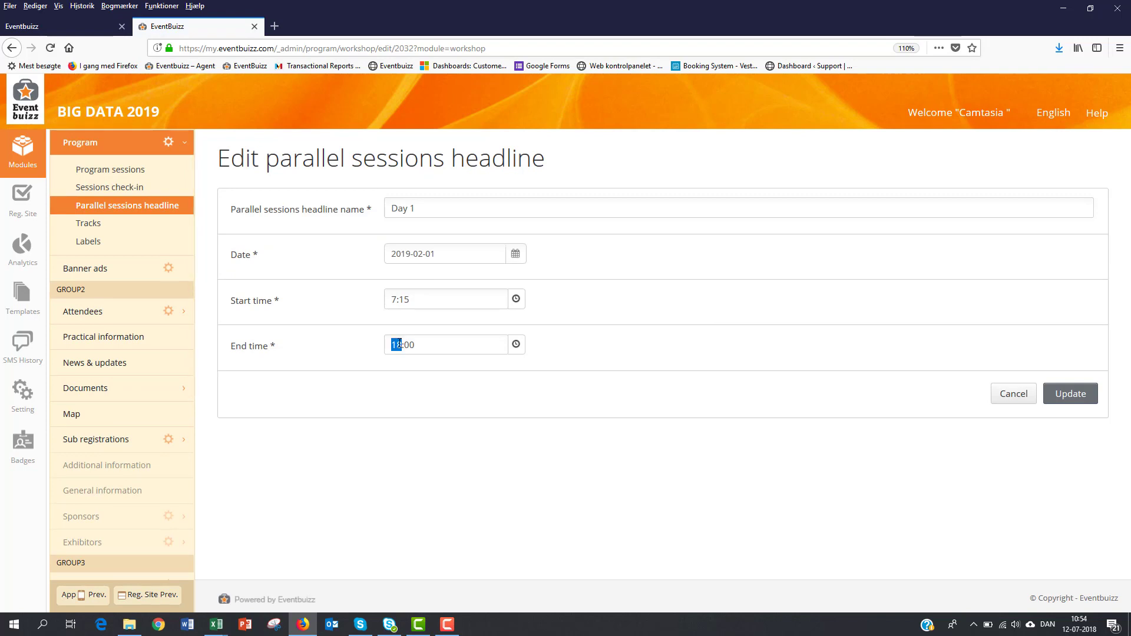
text(16:00)
key(BackSpace)
key(BackSpace)
key(BackSpace)
click(1075, 394)
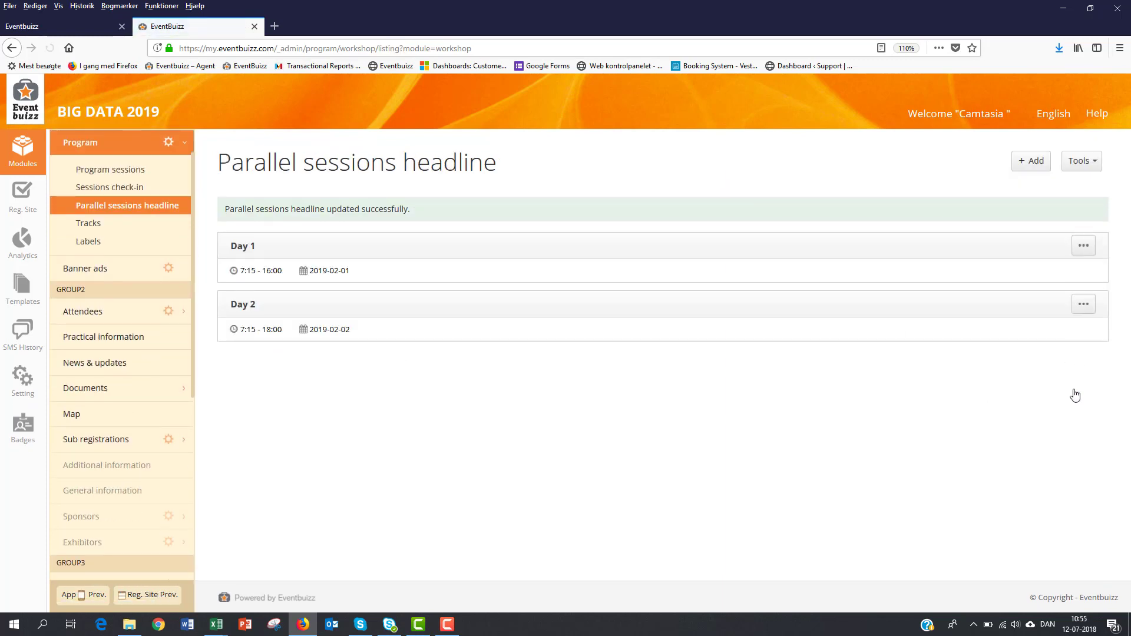
Check the first start time and last end time of the 02-02-2019 sessions in Excel, and return to Eventbuizz in Firefox.
key(alt+Tab)
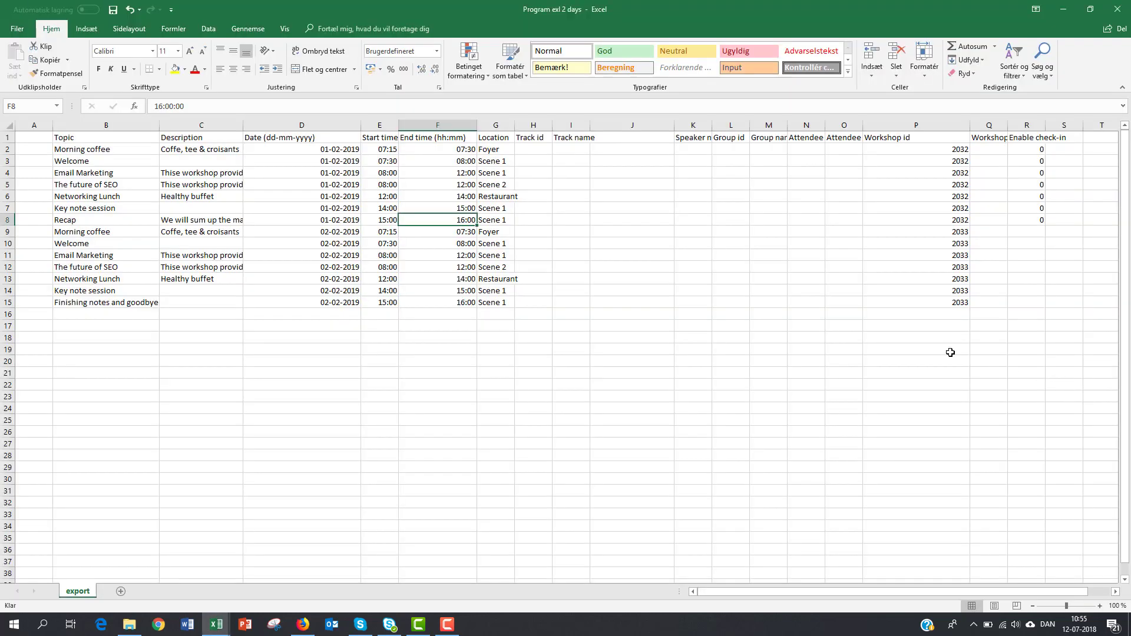
click(389, 232)
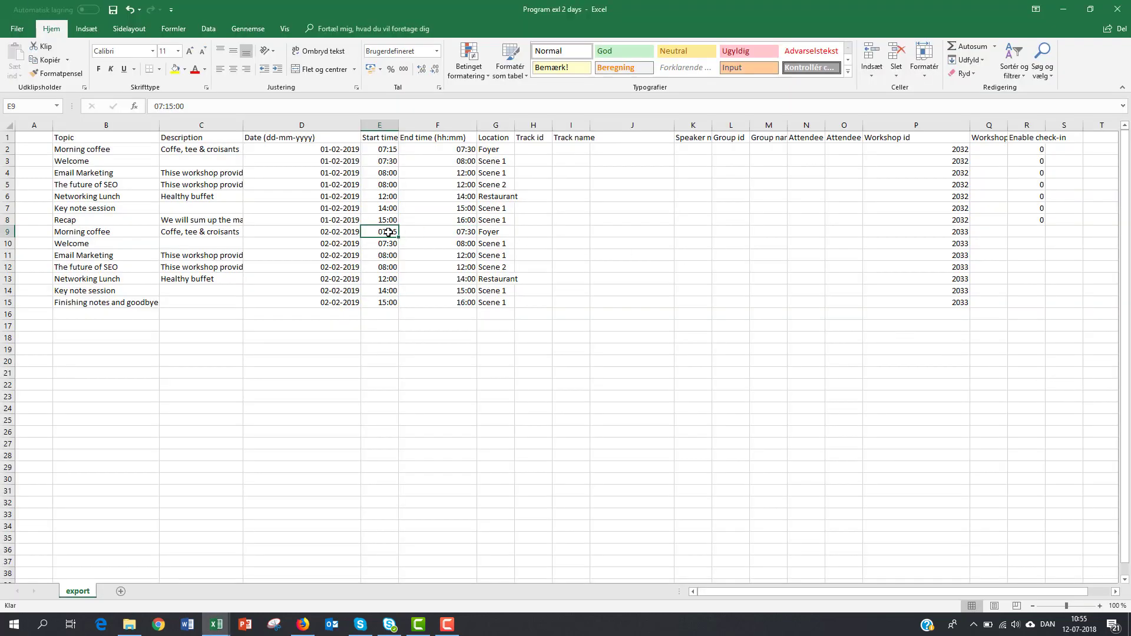
click(455, 302)
key(alt+Tab)
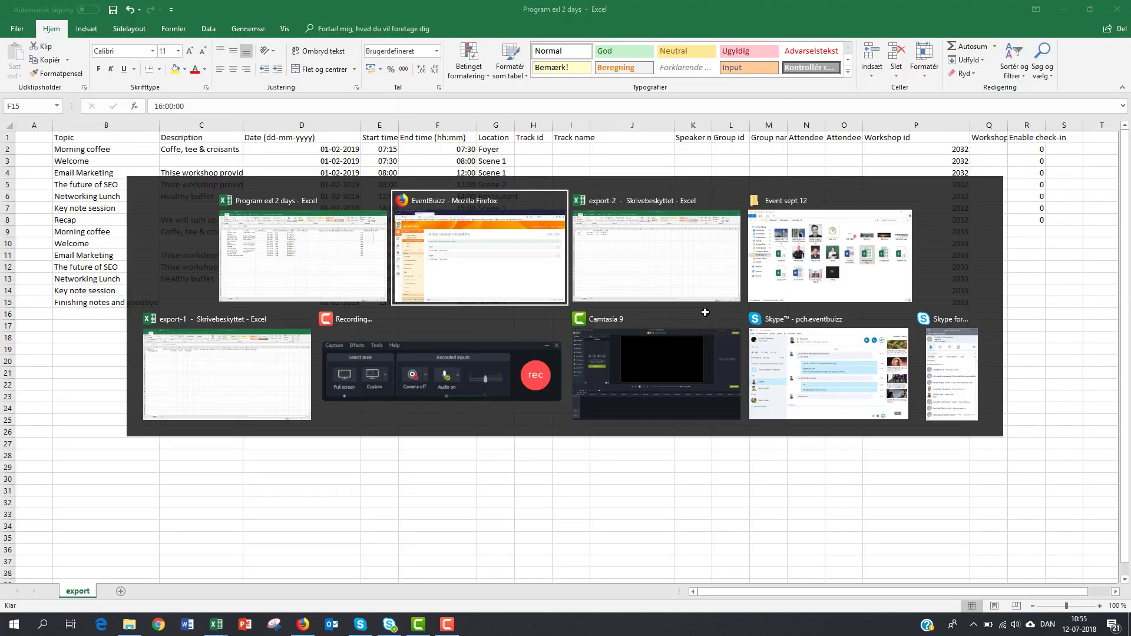
Set the Day 2 parallel sessions headline to end at 16:00, save the update, and open the program sessions.
click(1076, 314)
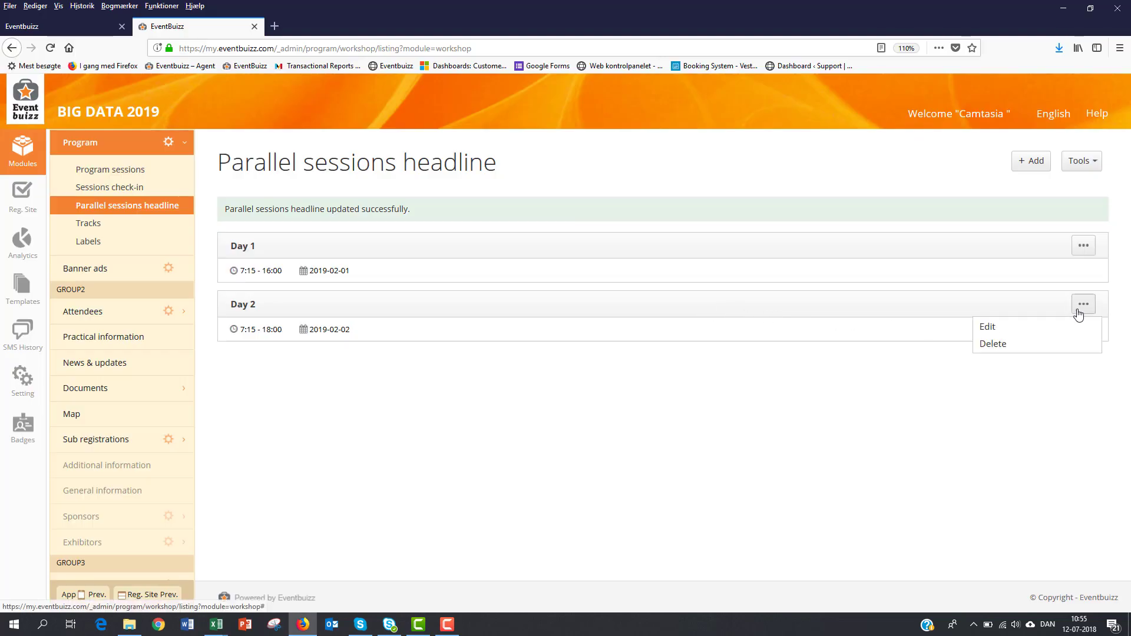
click(1069, 325)
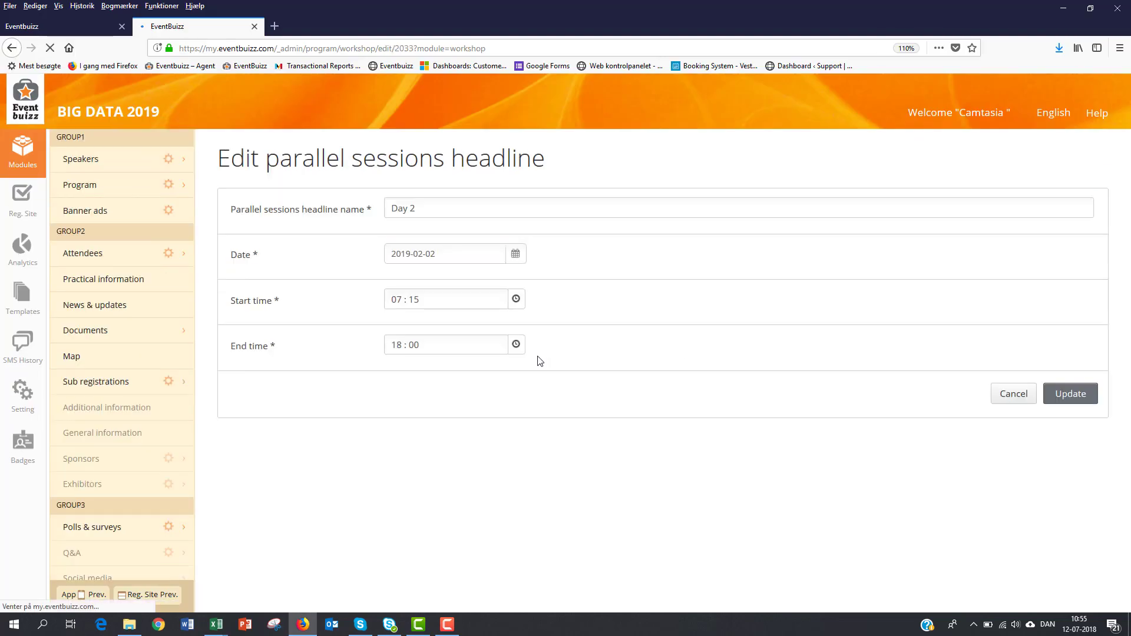
click(395, 345)
text(16)
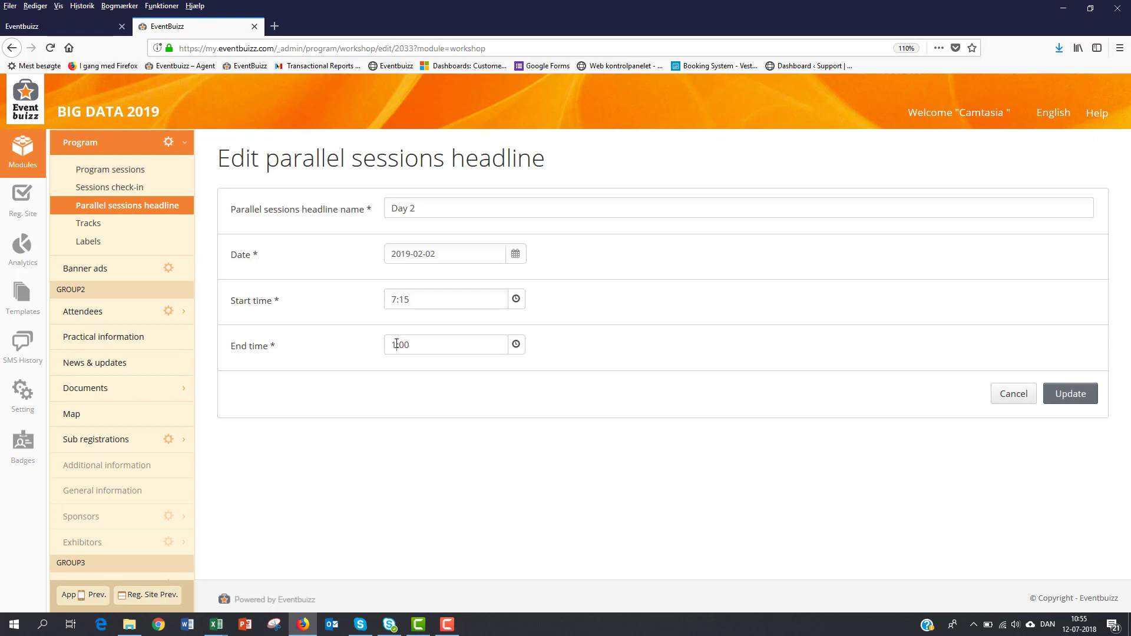
click(372, 356)
click(1061, 396)
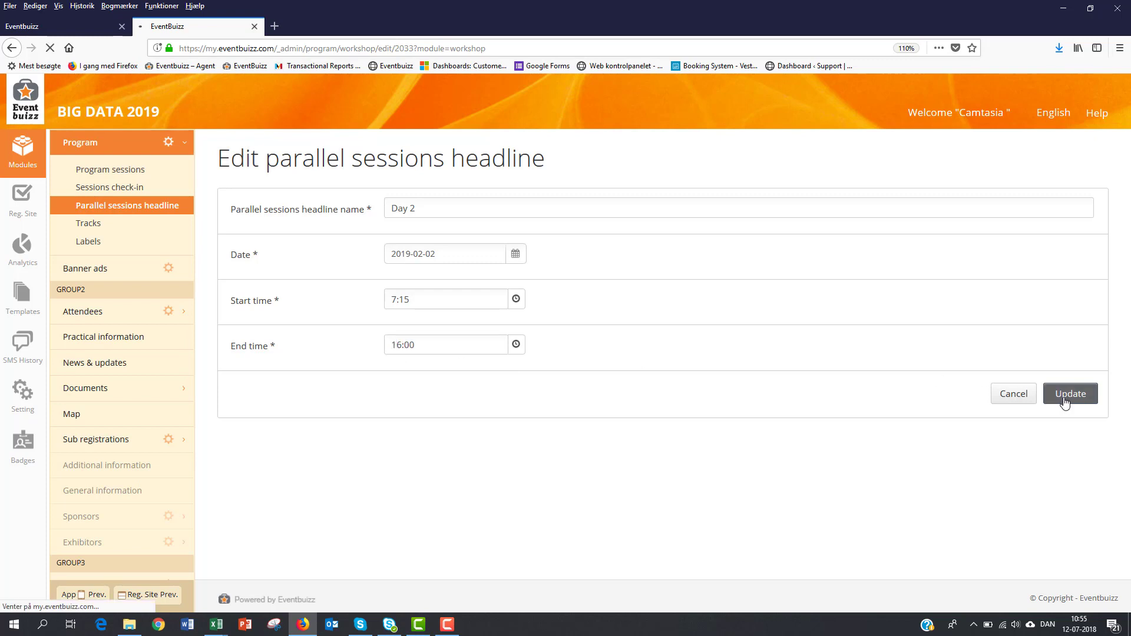
click(126, 174)
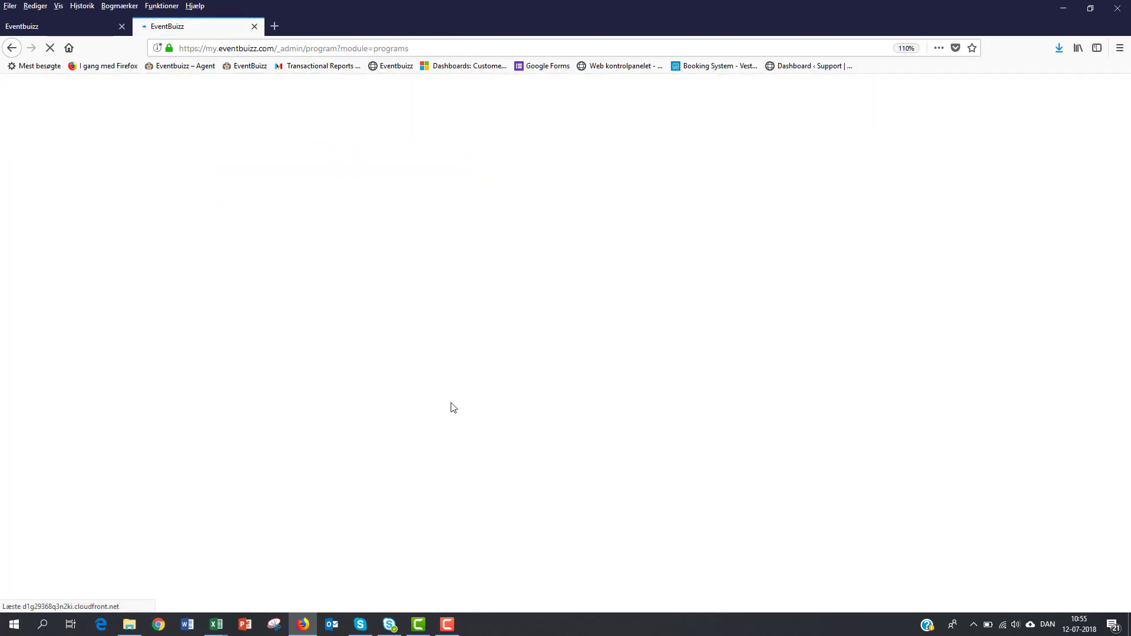
Switch to Excel, save the program workbook as CSV UTF-8 under the name Program exl 2 days utf, and close it.
key(alt+Tab)
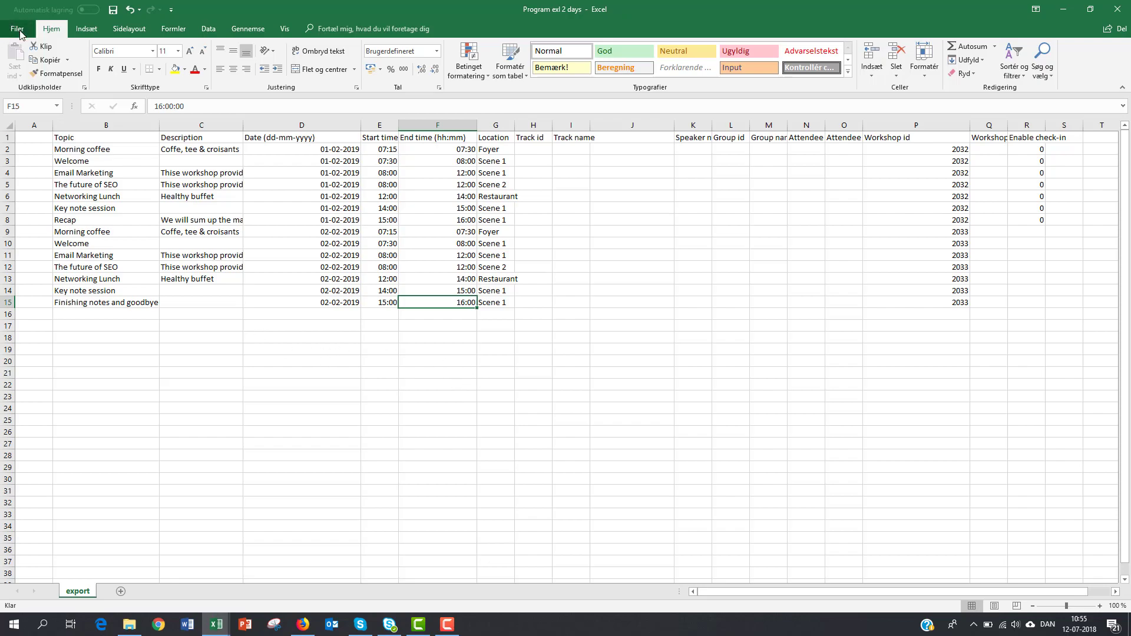
click(19, 29)
click(25, 144)
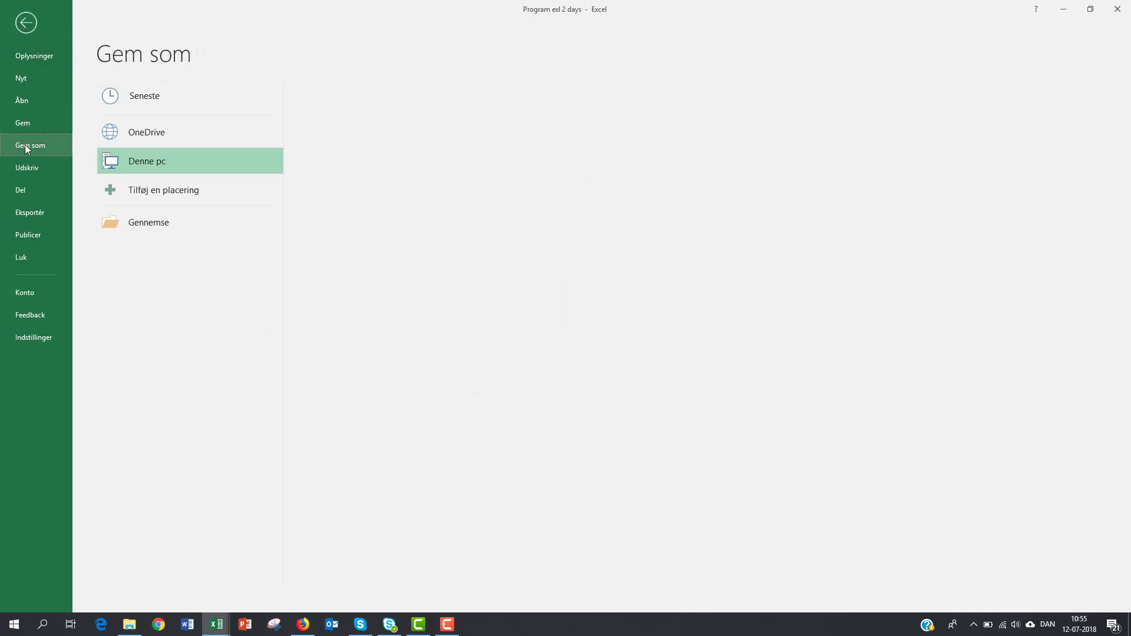
click(222, 219)
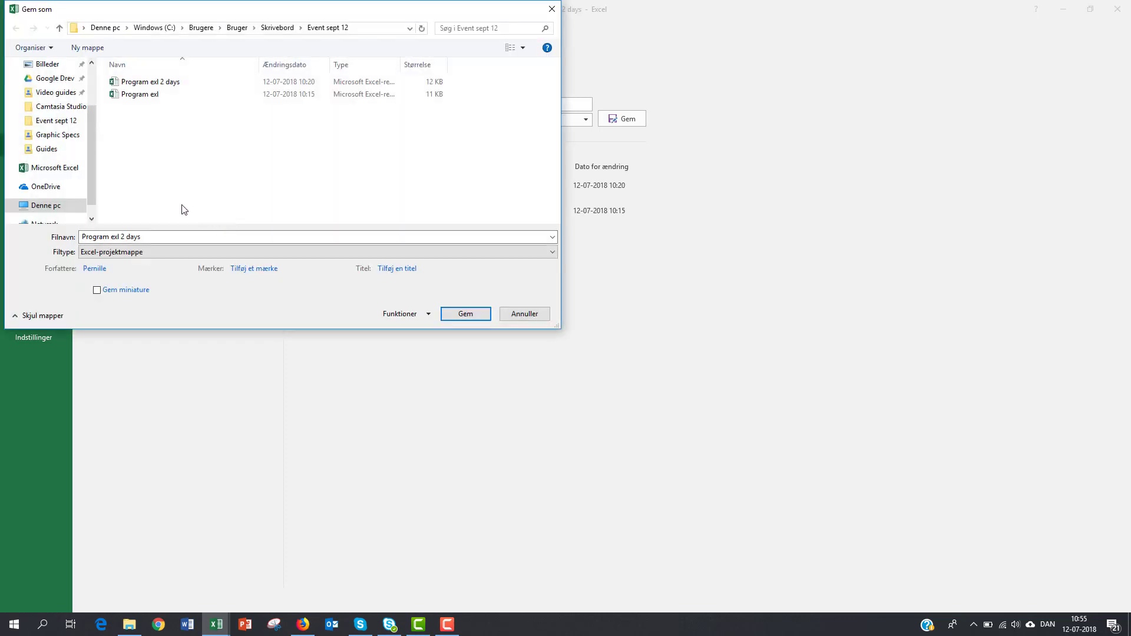
click(137, 254)
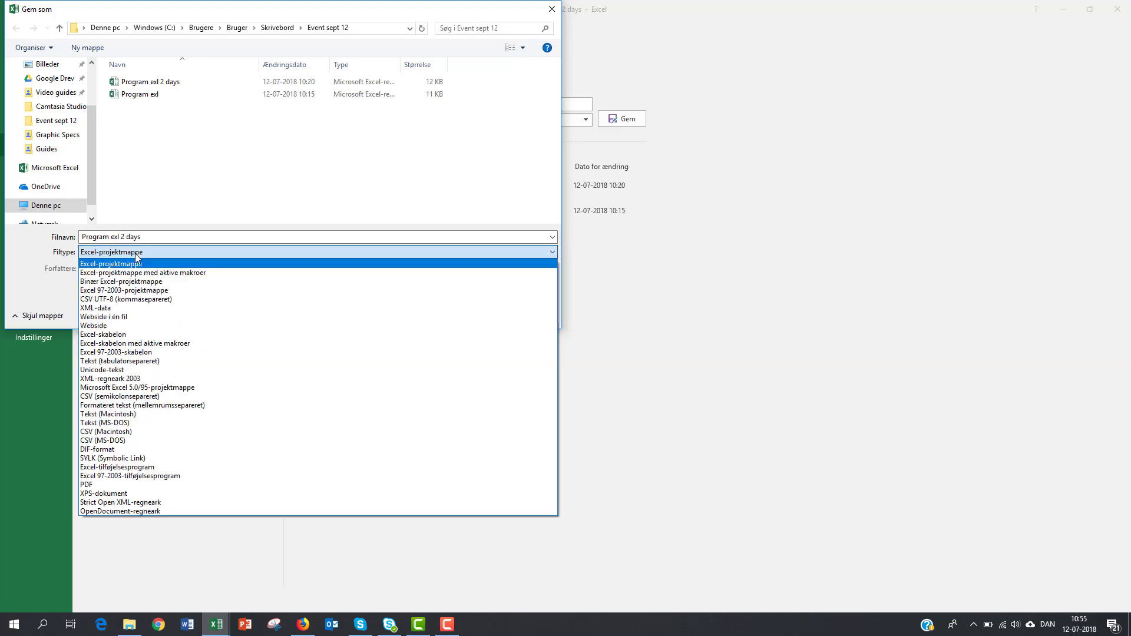
click(119, 300)
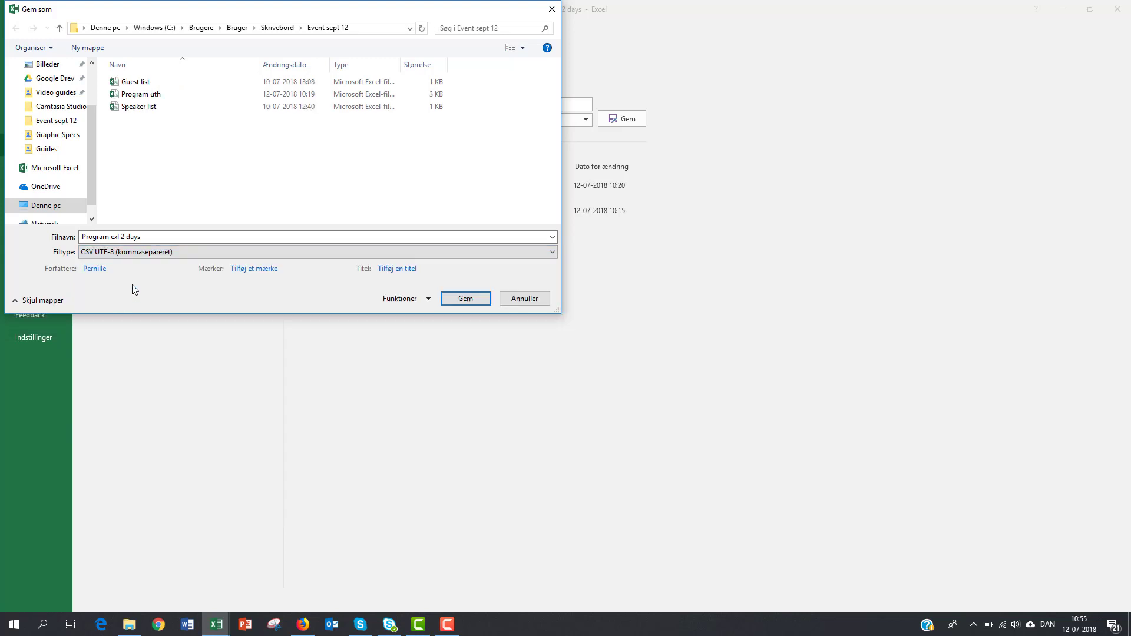
click(149, 237)
click(148, 237)
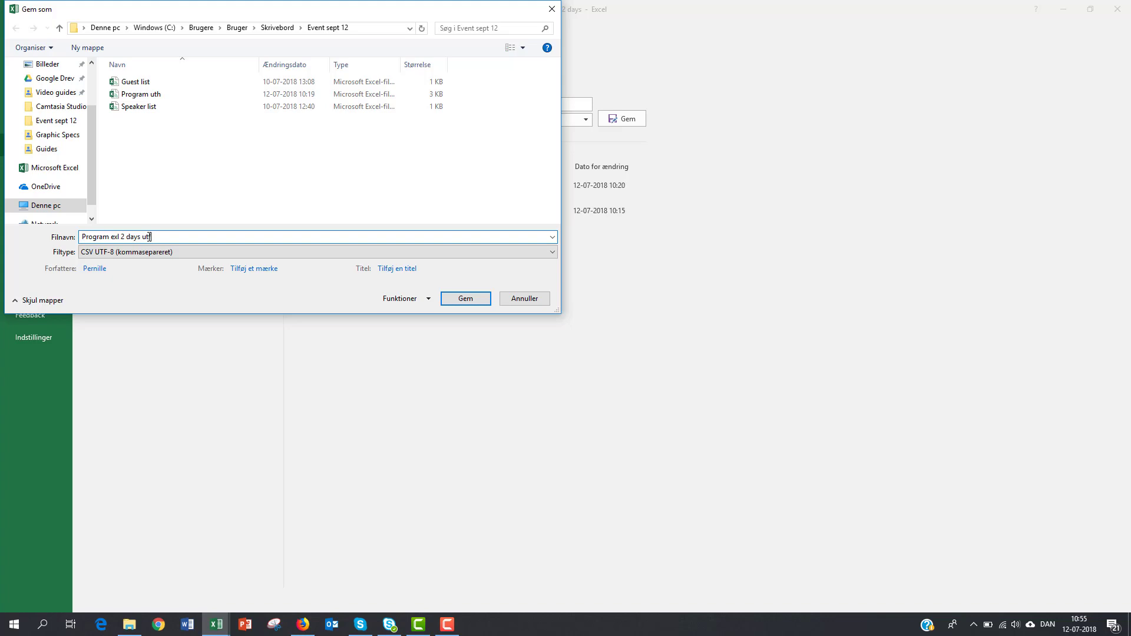
text(utf)
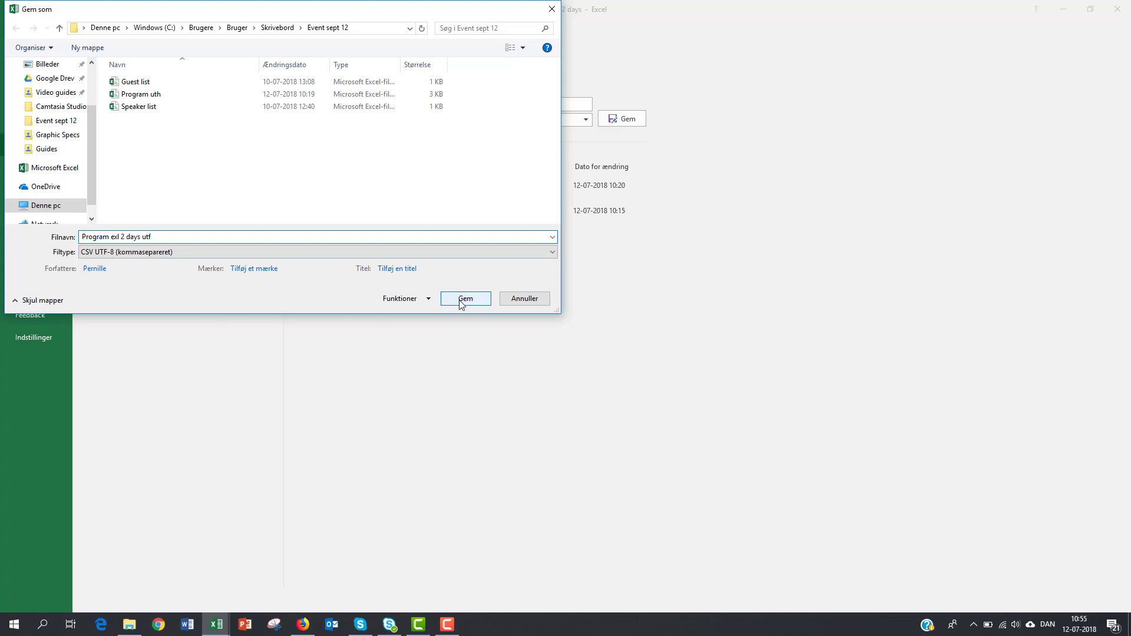
click(460, 306)
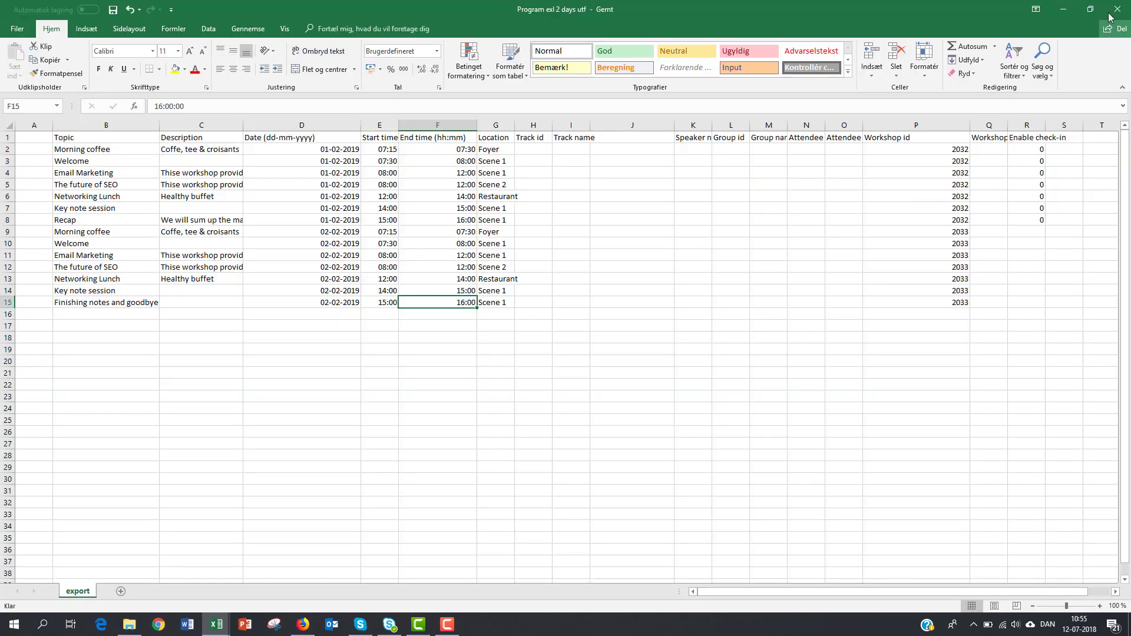
click(1117, 11)
Delete all existing program sessions of the event in Eventbuizz and confirm the deletion.
key(alt+Tab)
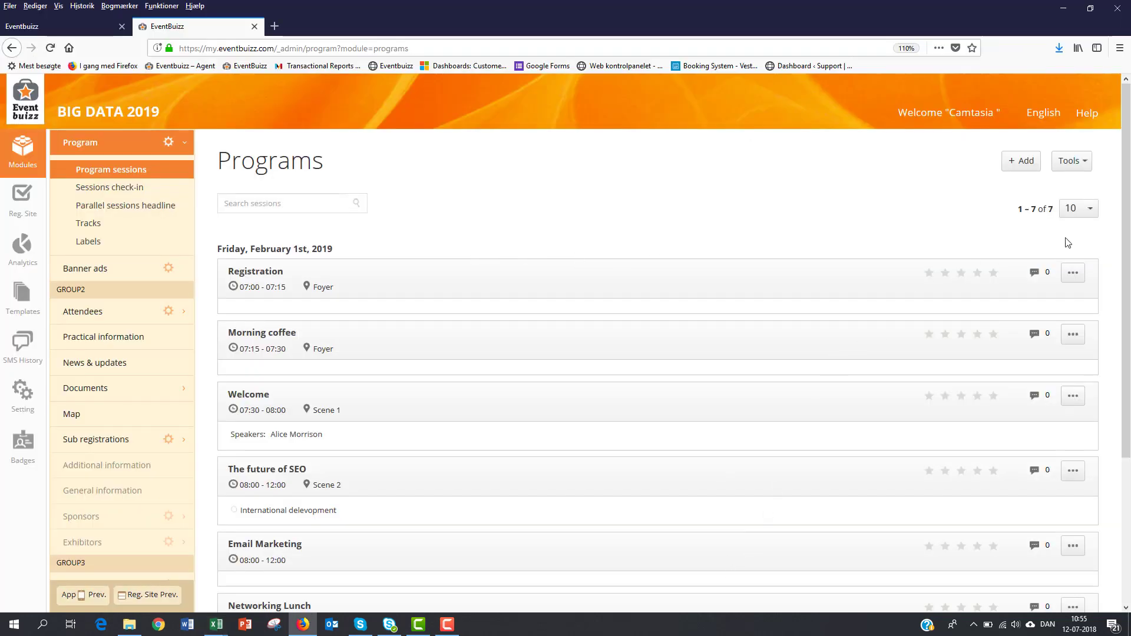
click(1086, 172)
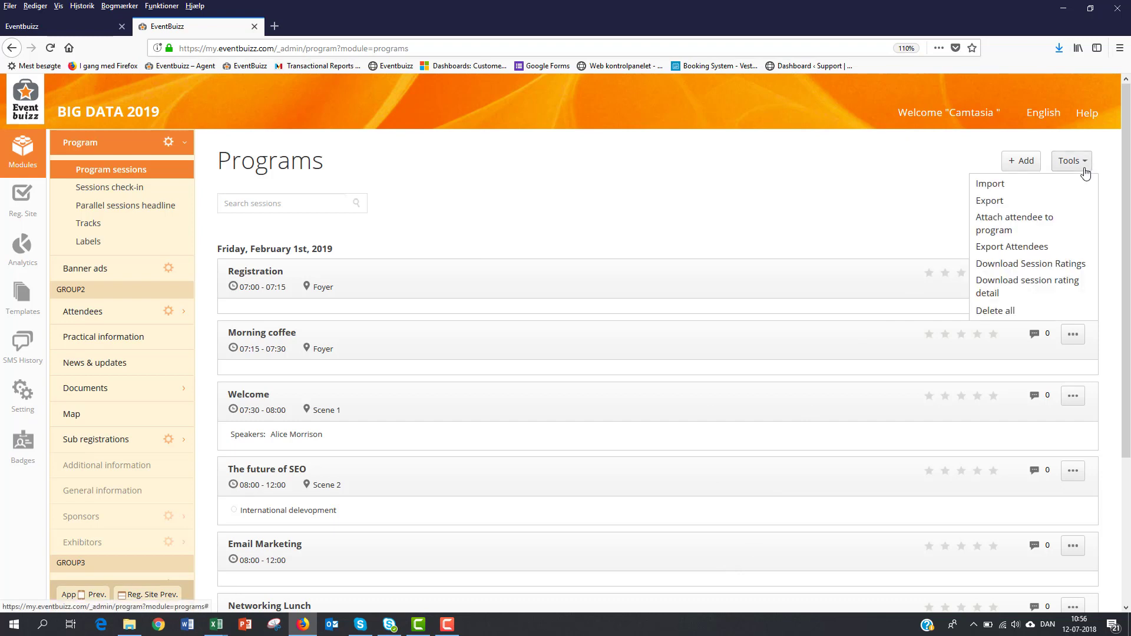
click(1055, 314)
click(567, 292)
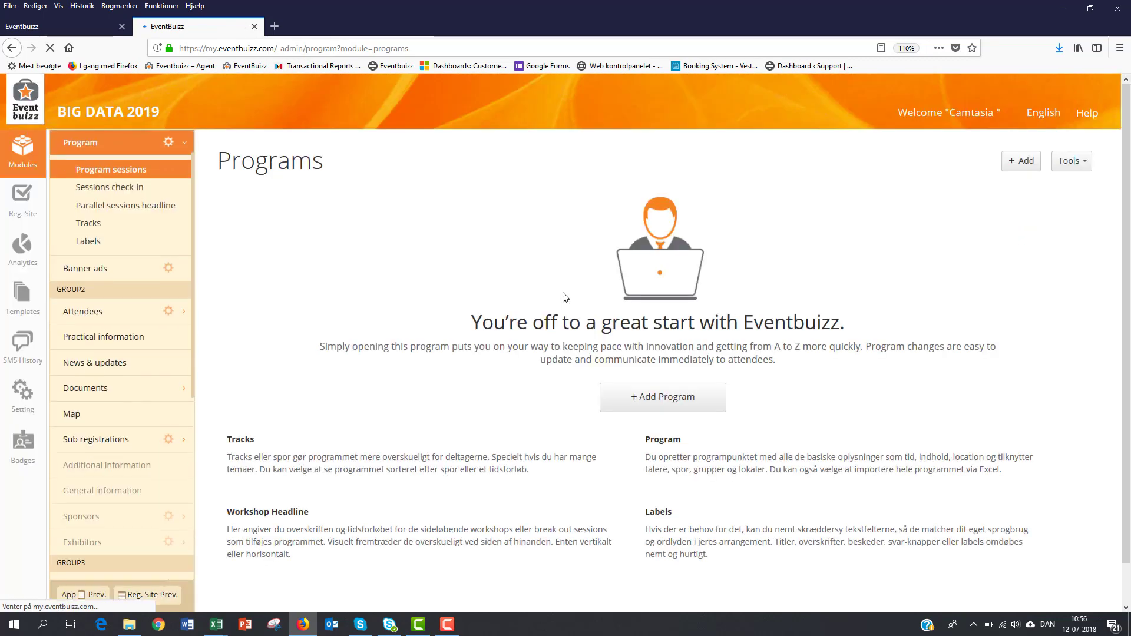
Start a program import, upload the file Program exl 2 days utf, and proceed to data validation.
click(1080, 173)
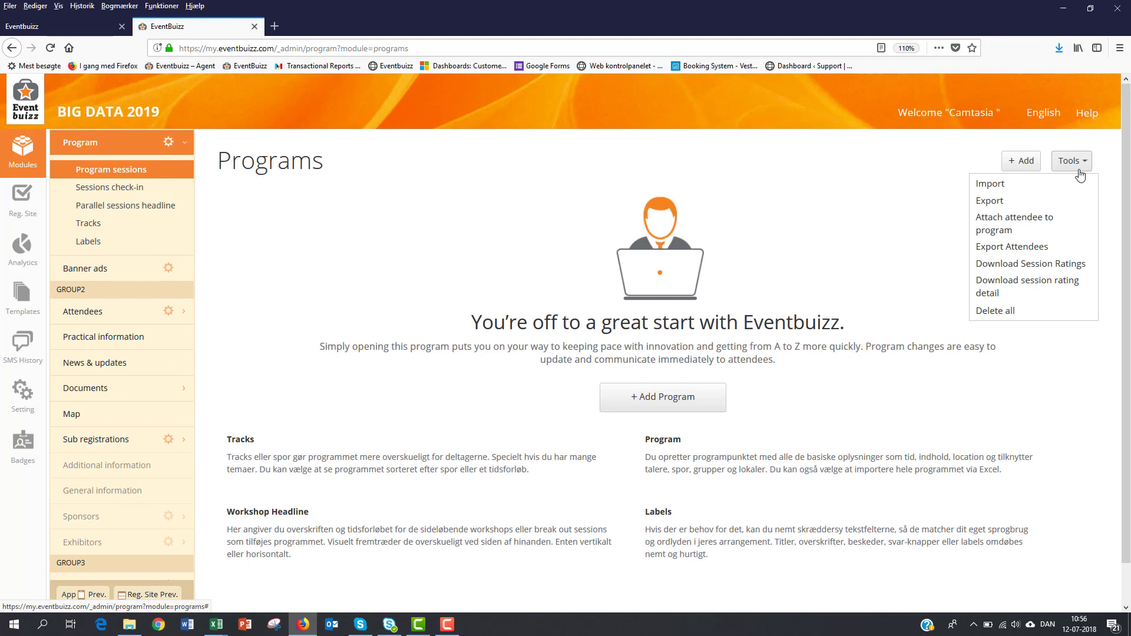
click(1058, 186)
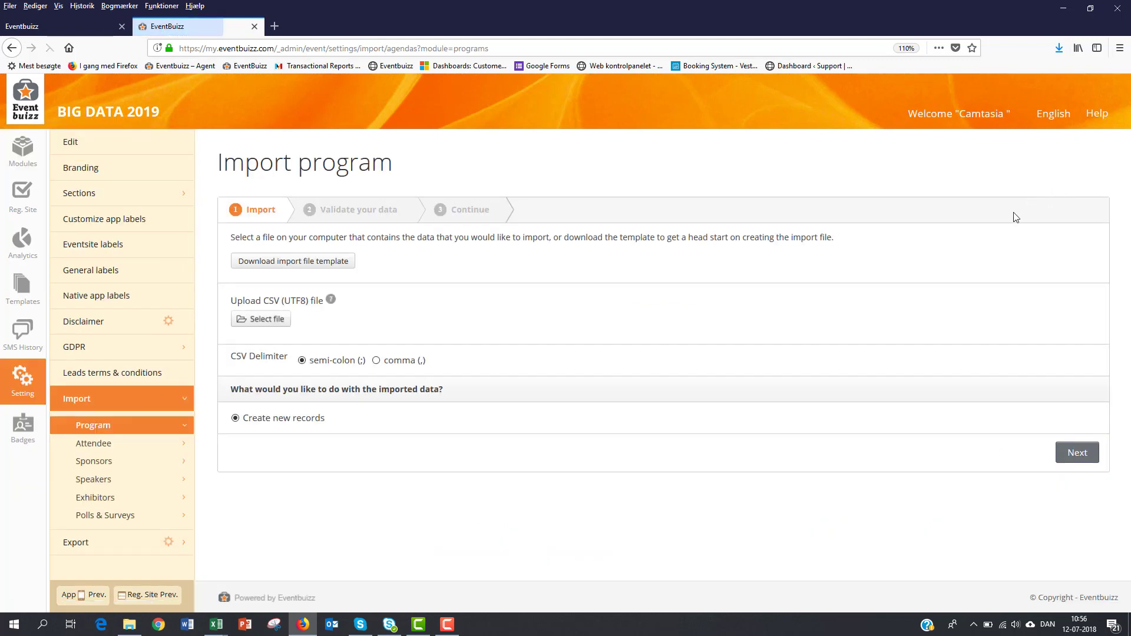
click(273, 320)
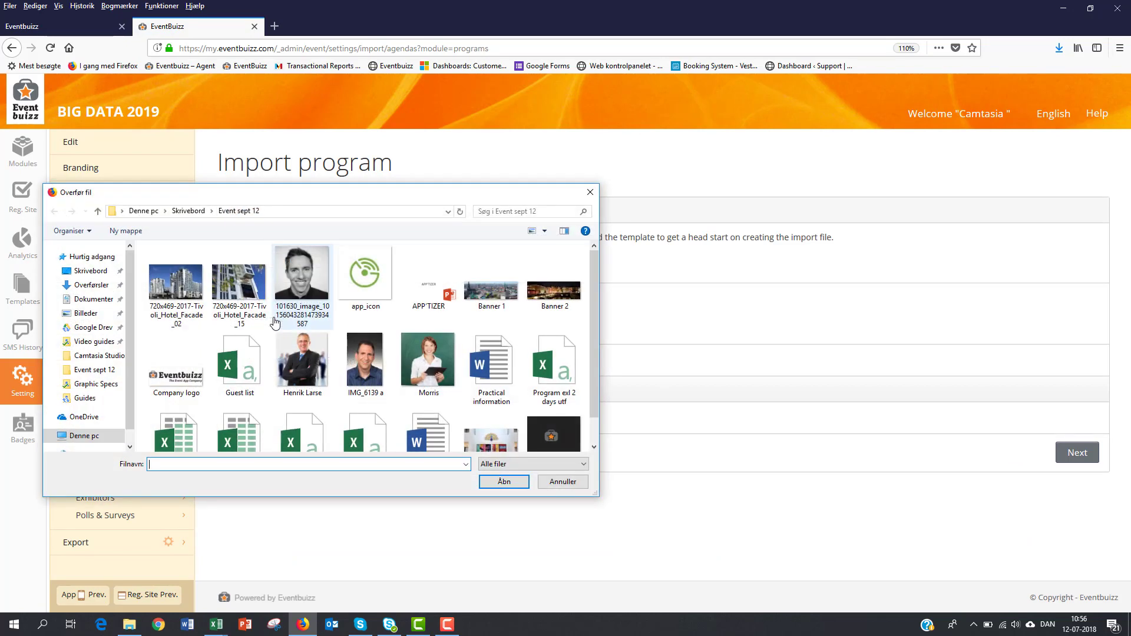
scroll(389, 361, down, 1)
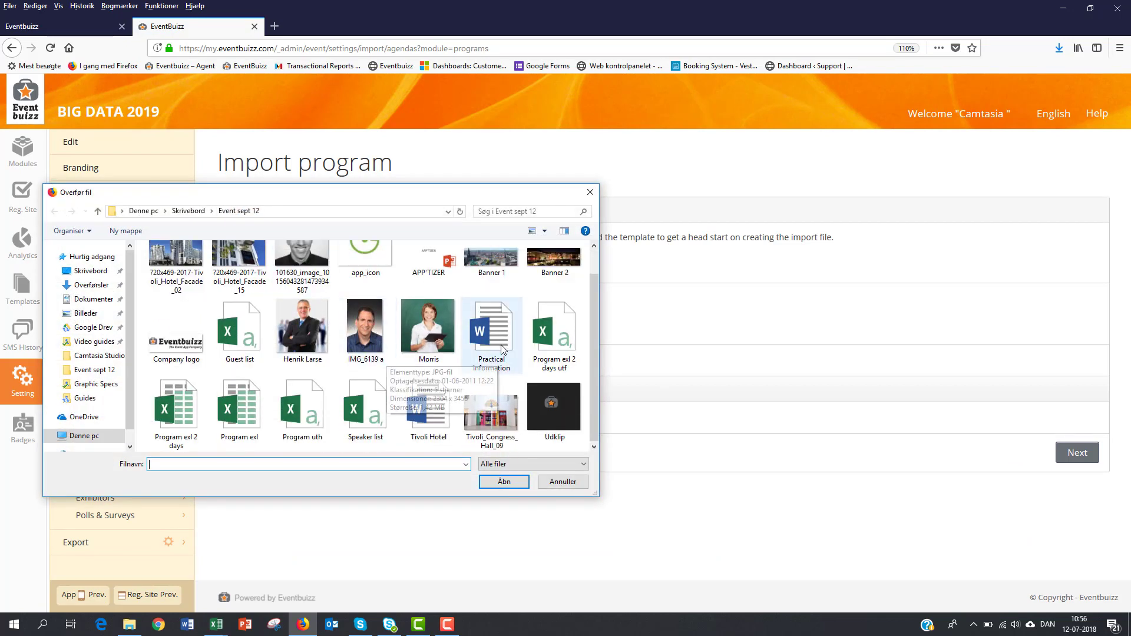
double_click(563, 337)
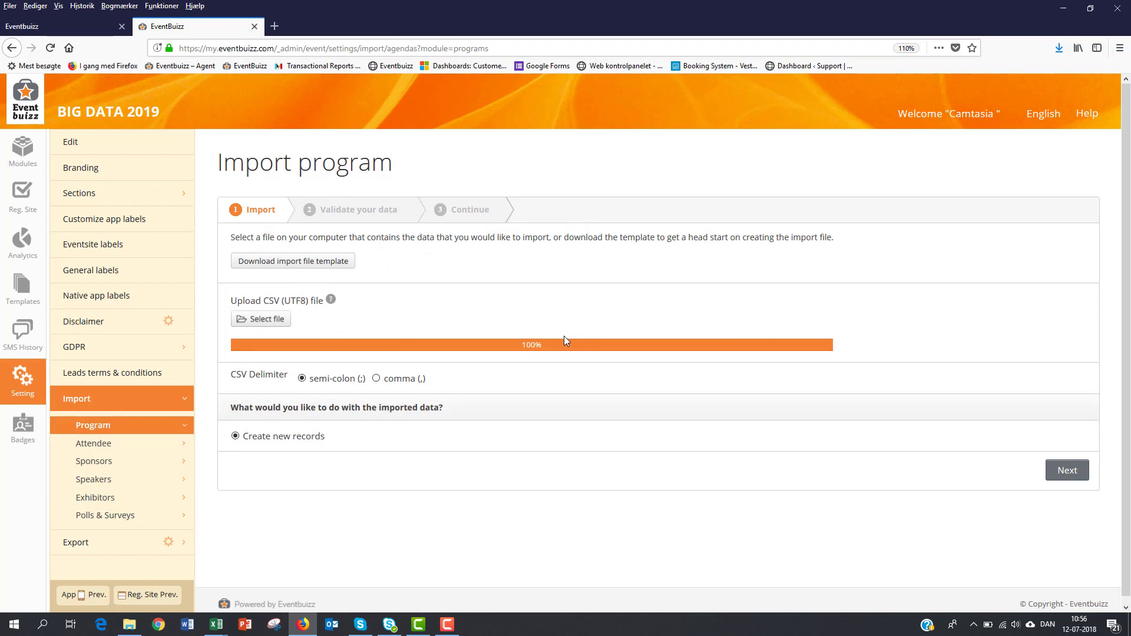
click(1080, 456)
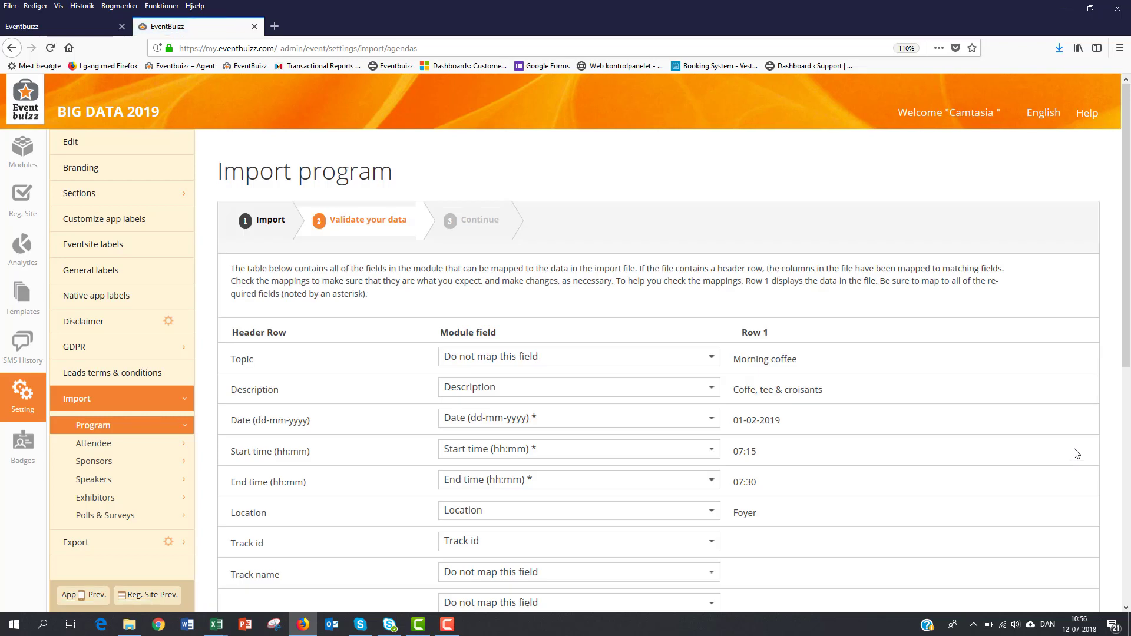
Map the Topic column to the Topic module field, check the remaining field mappings, and run the program import.
click(524, 358)
click(508, 414)
scroll(786, 436, down, 3)
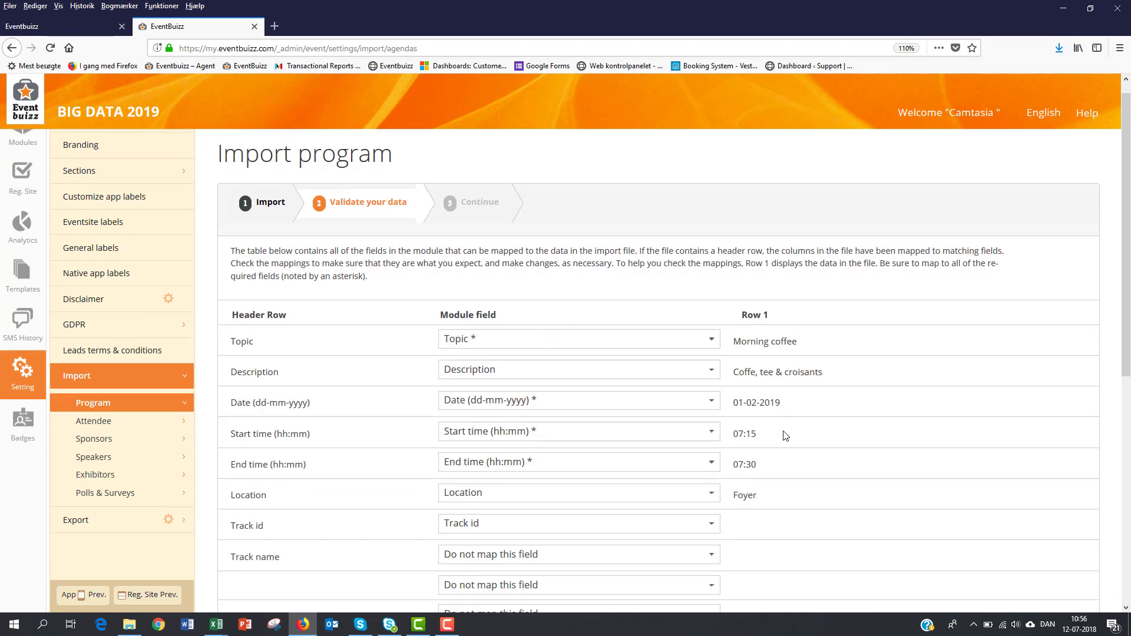
scroll(786, 436, down, 4)
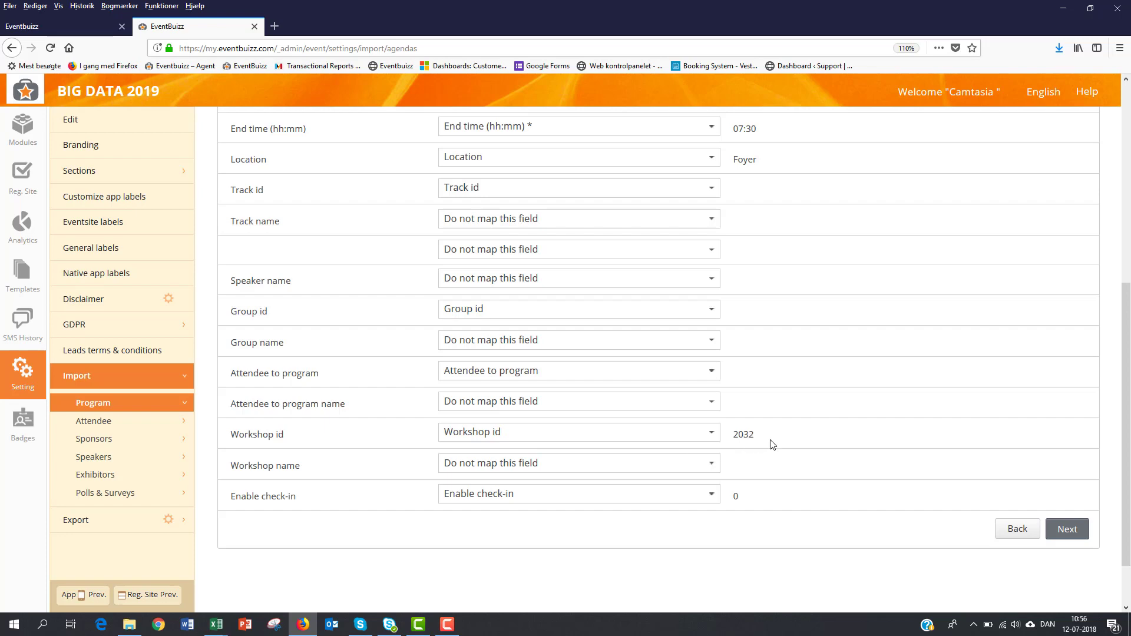
click(1066, 529)
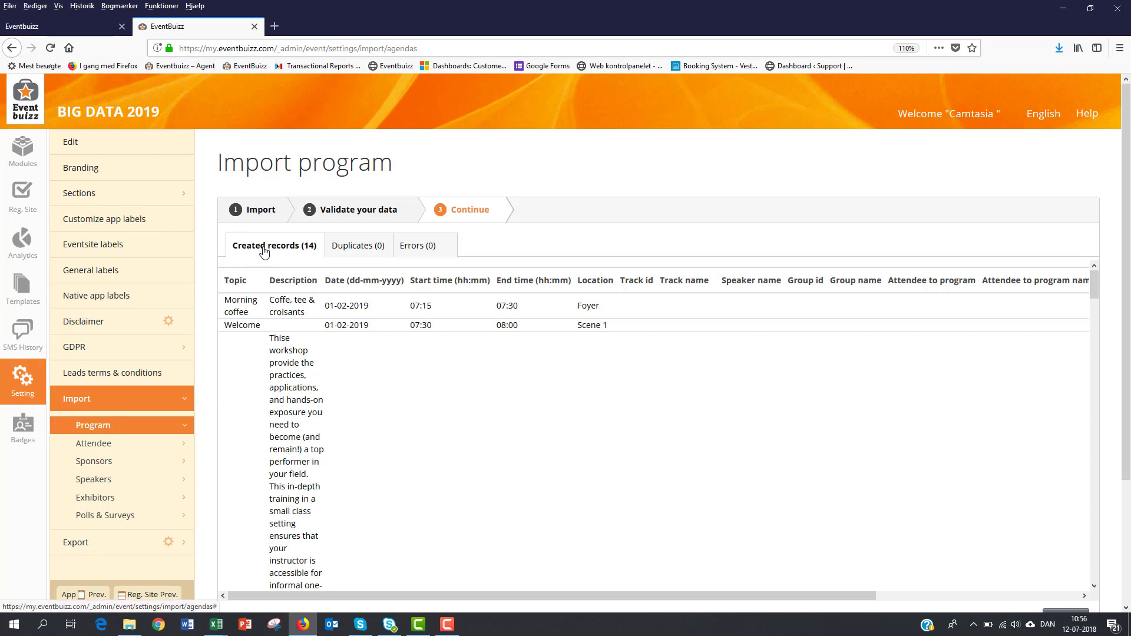
Review the created records, finish the import, and check the imported sessions' headlines for both days in the program list.
scroll(1059, 488, down, 5)
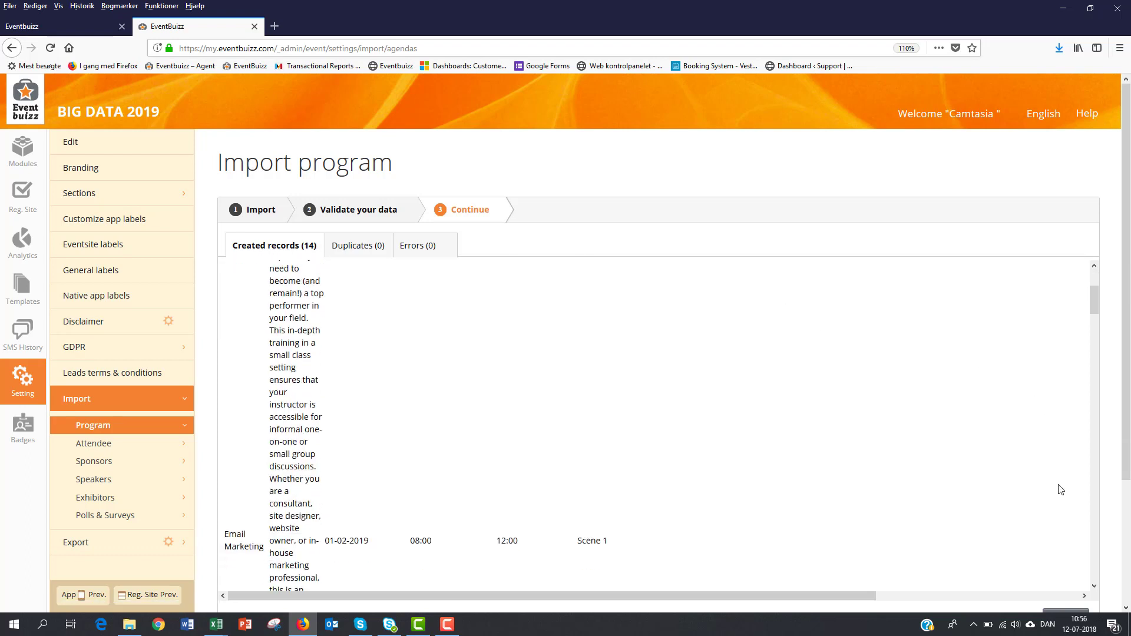
scroll(1129, 470, down, 3)
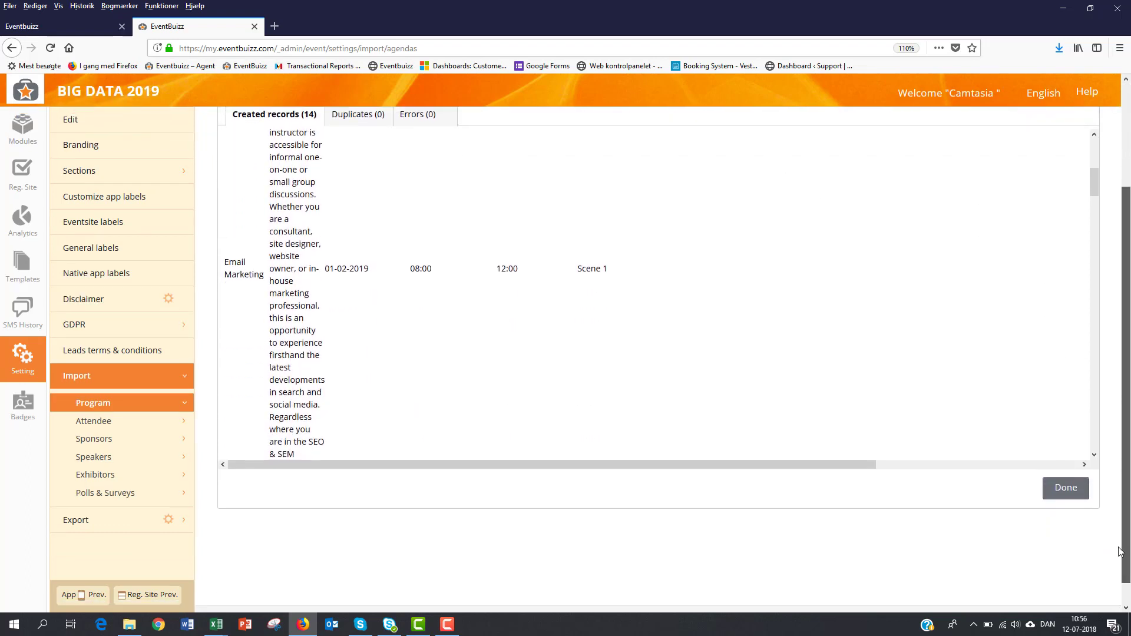
click(1062, 494)
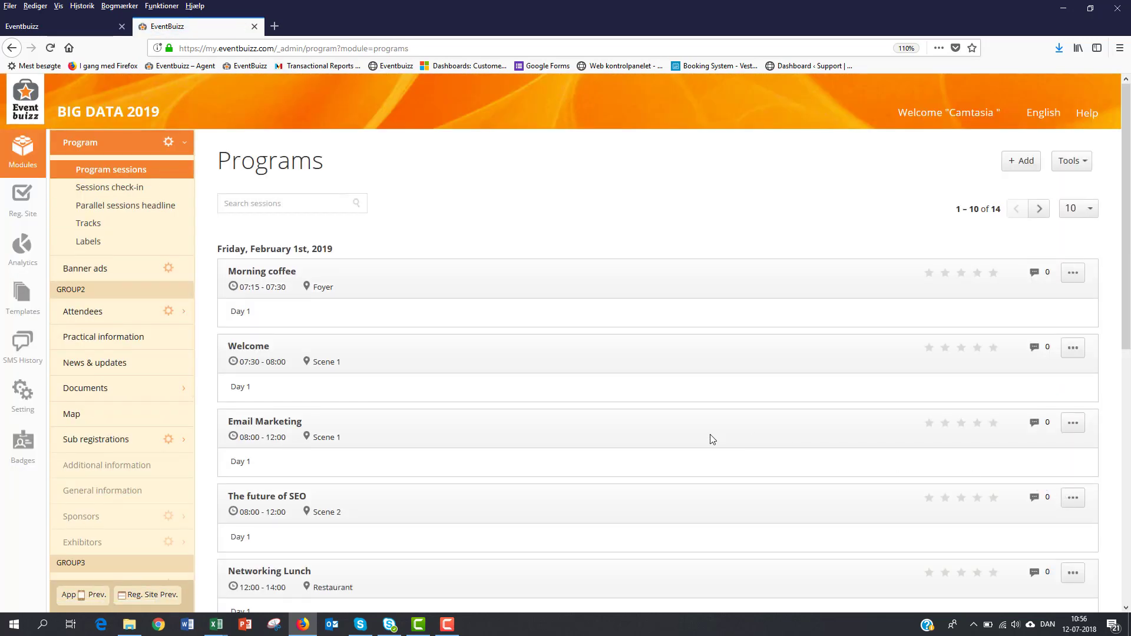
scroll(712, 439, down, 6)
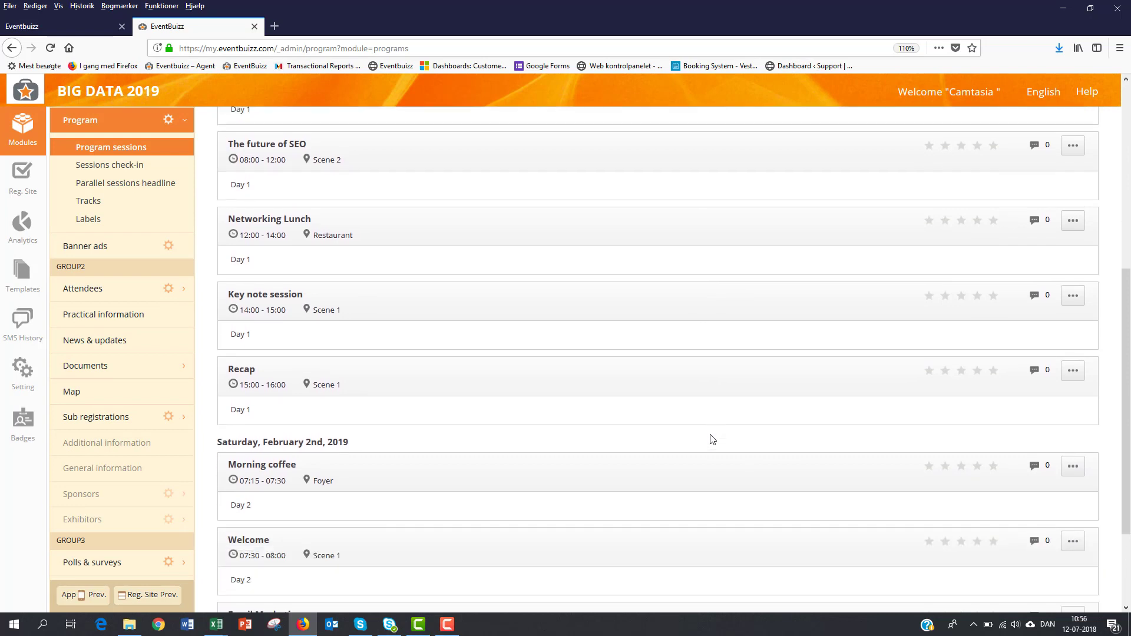
scroll(707, 436, down, 1)
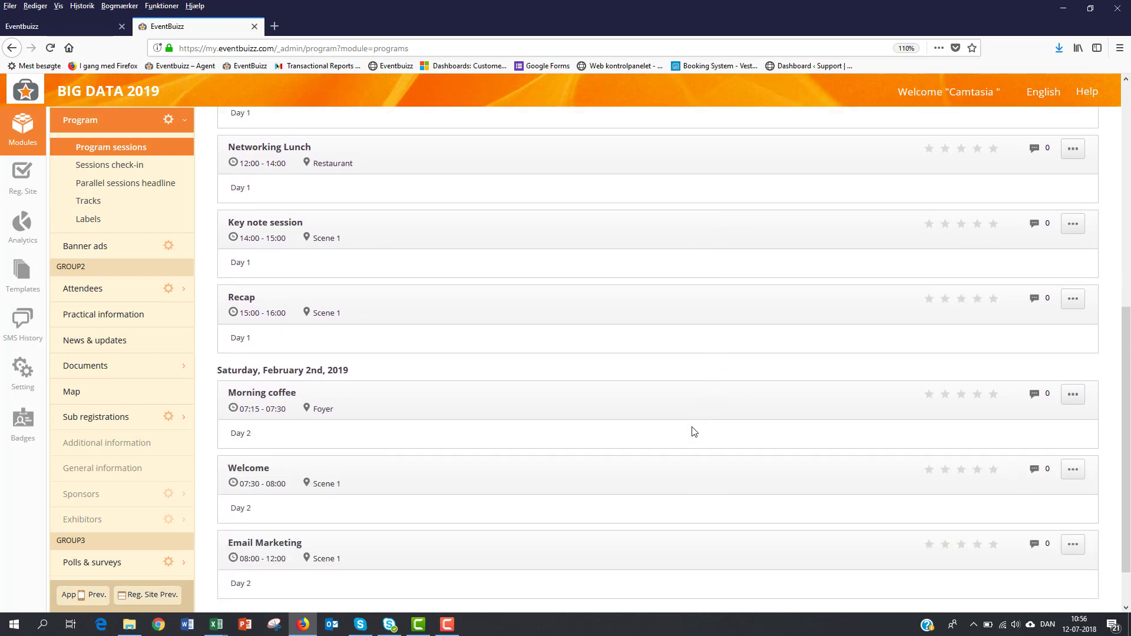
Open the mobile app preview and view the program sessions listed under the Day 1 and Day 2 headlines.
click(77, 598)
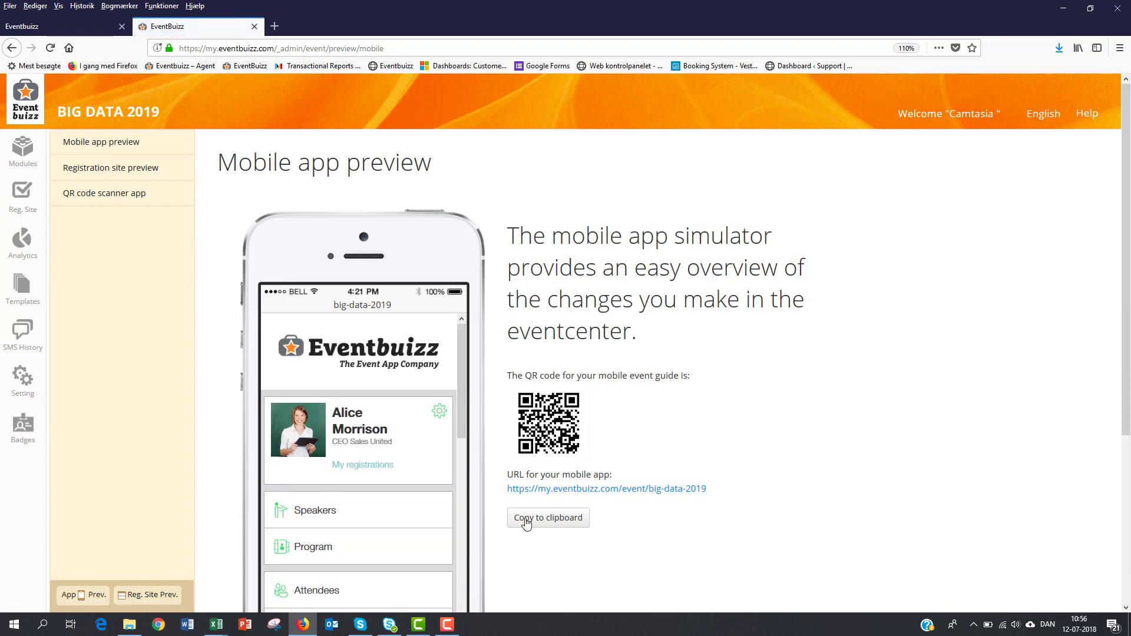
scroll(524, 514, down, 2)
click(407, 412)
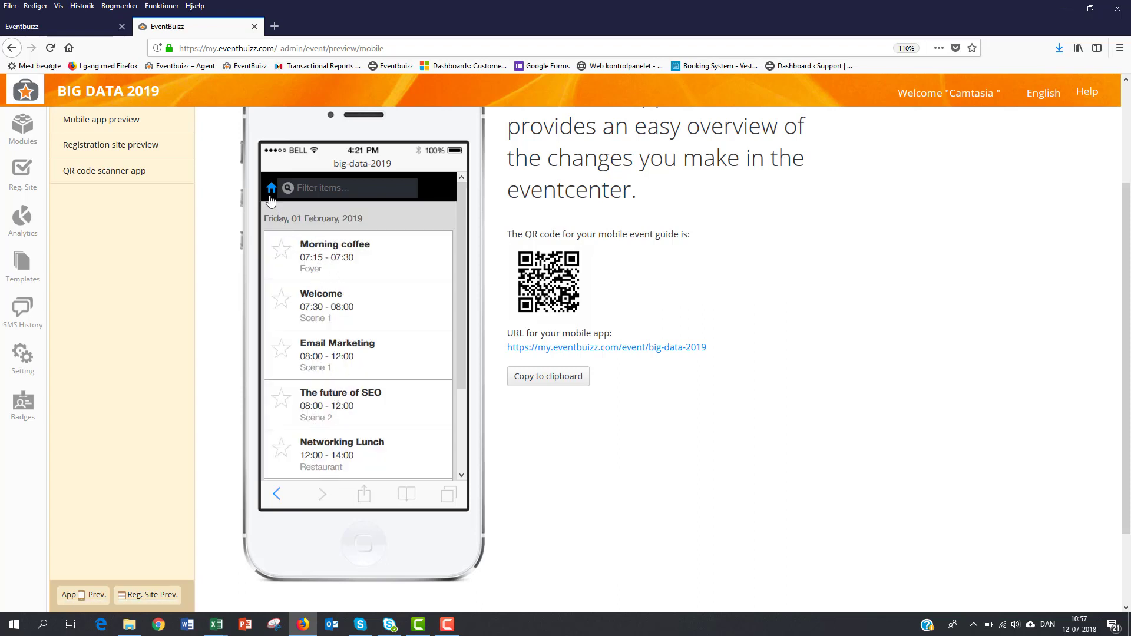
click(271, 189)
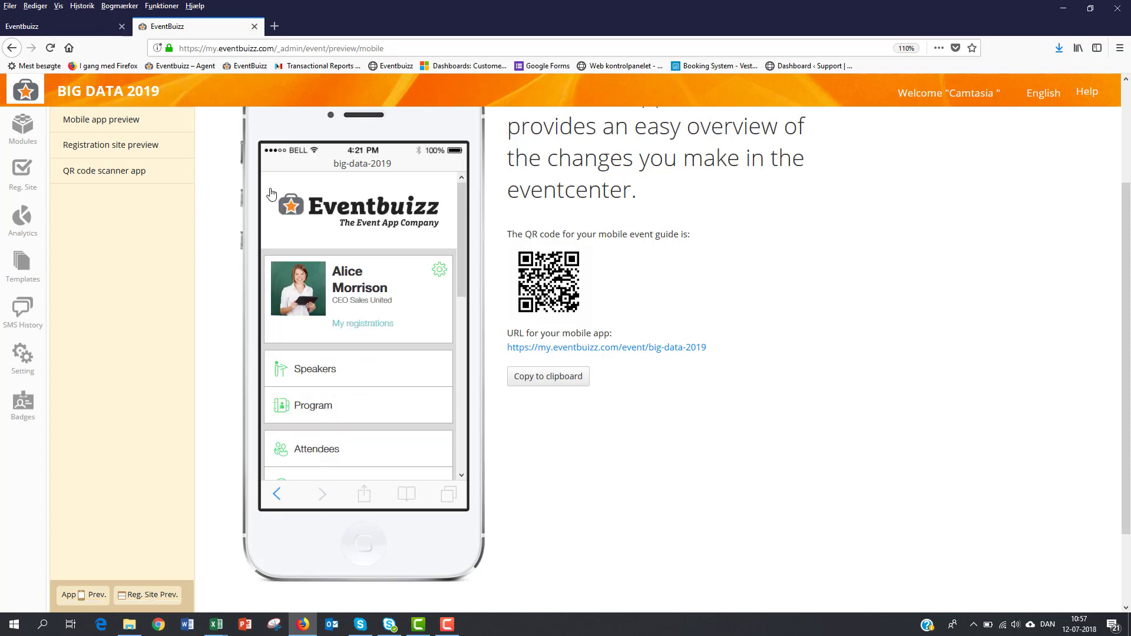
click(304, 405)
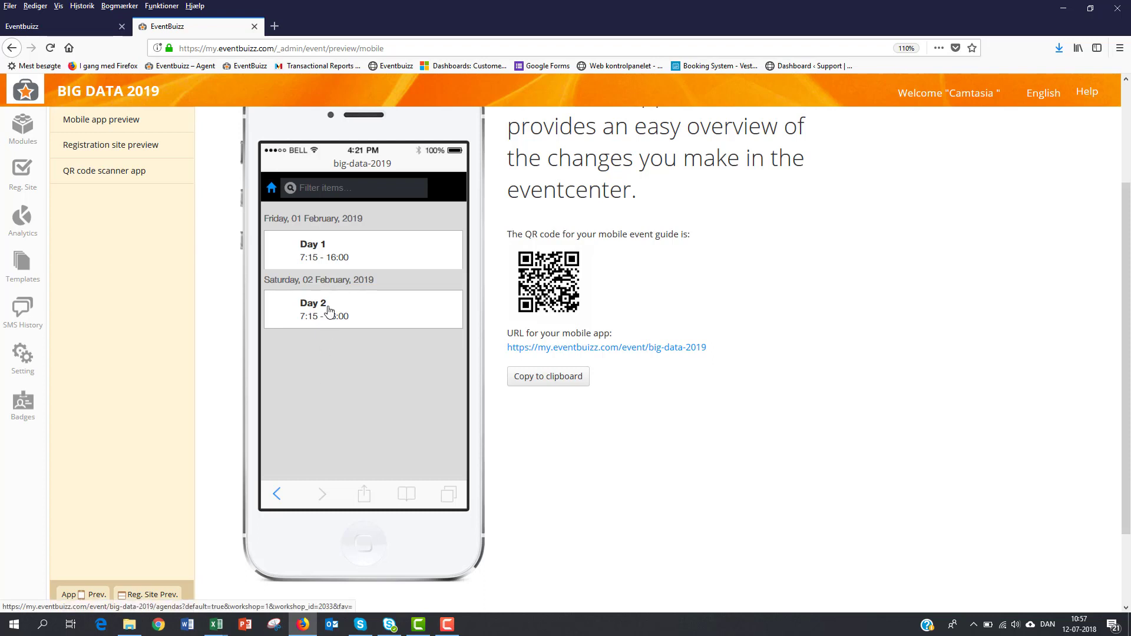
click(329, 312)
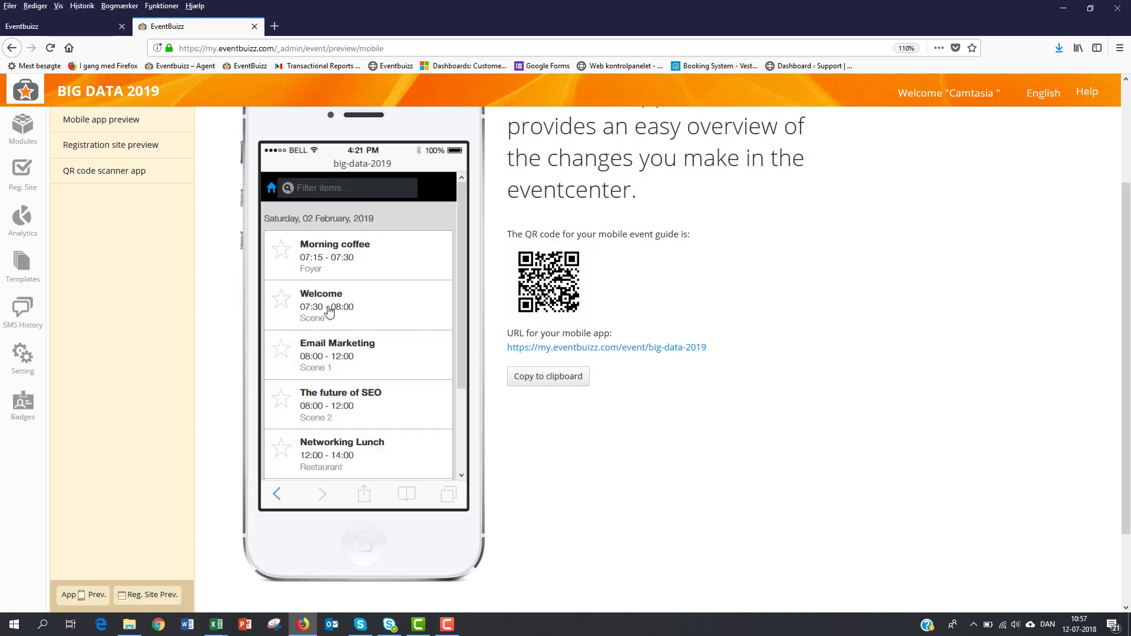